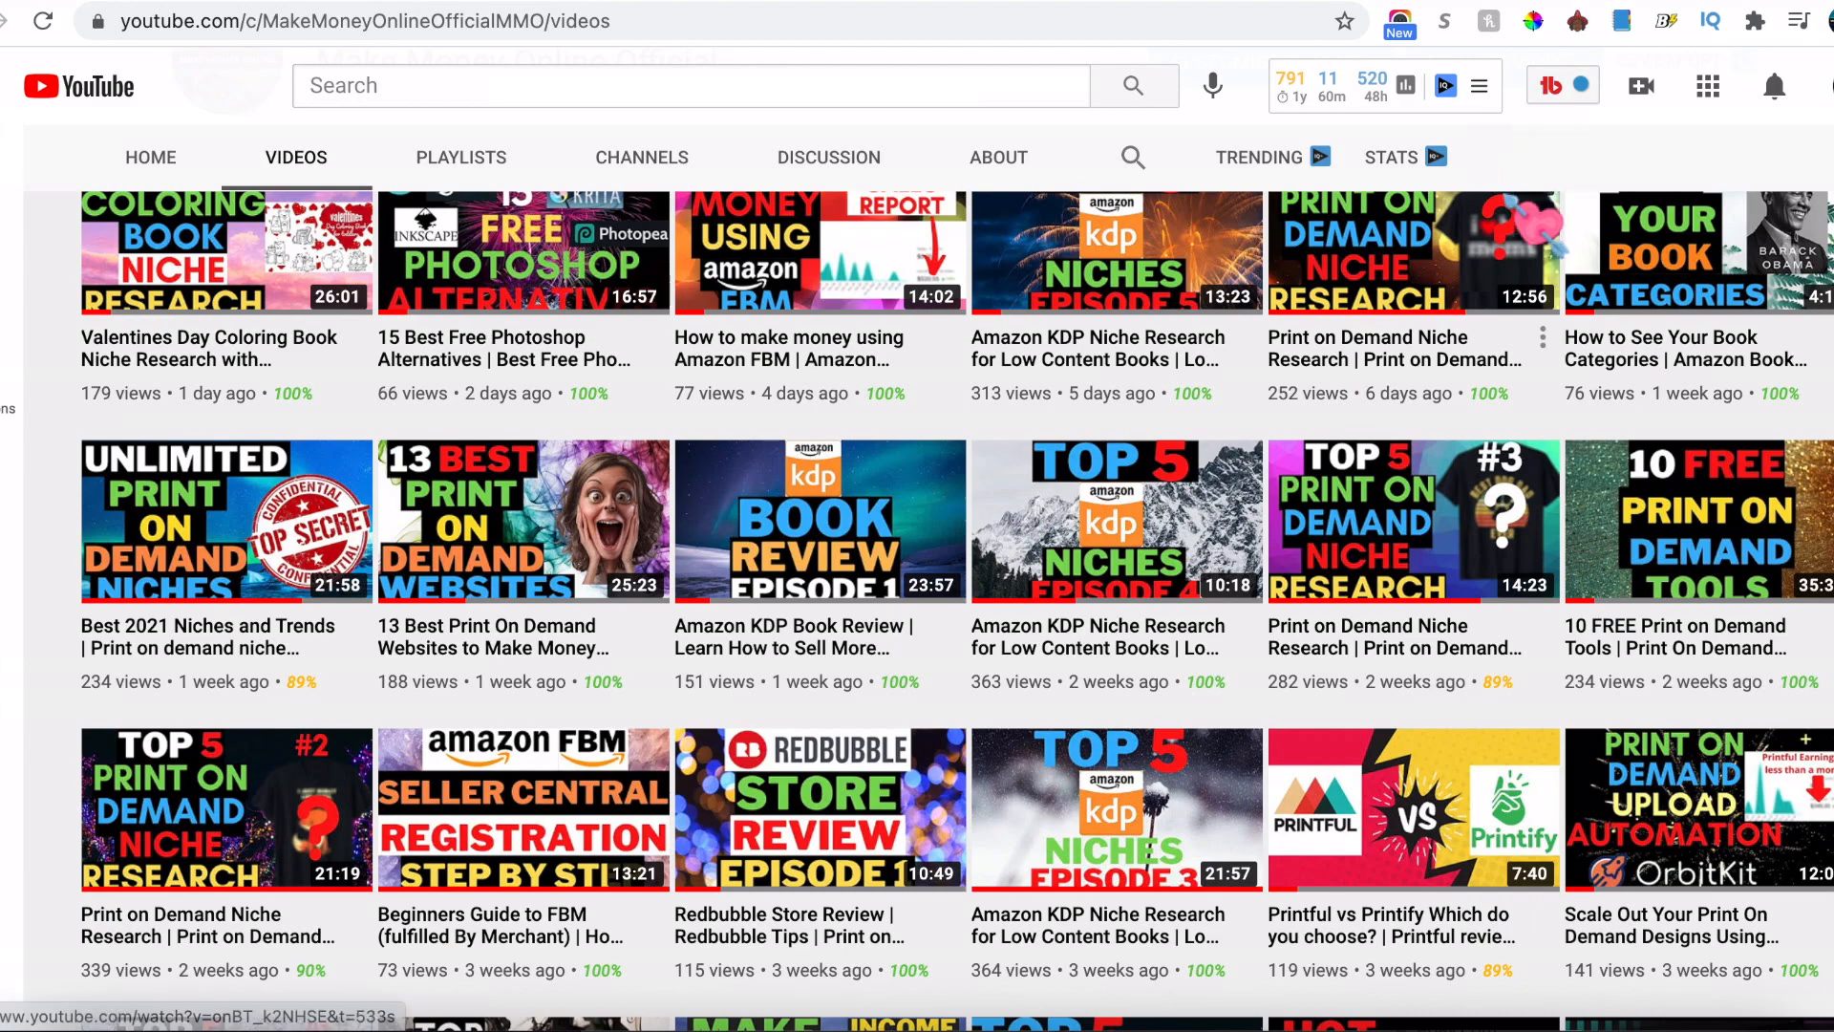
# Step: Switch to the Amazon sudoku puzzle book results and view the Book Bolt keyword data for "sudoku puzzle book"
pyautogui.moveTo(1533, 225)
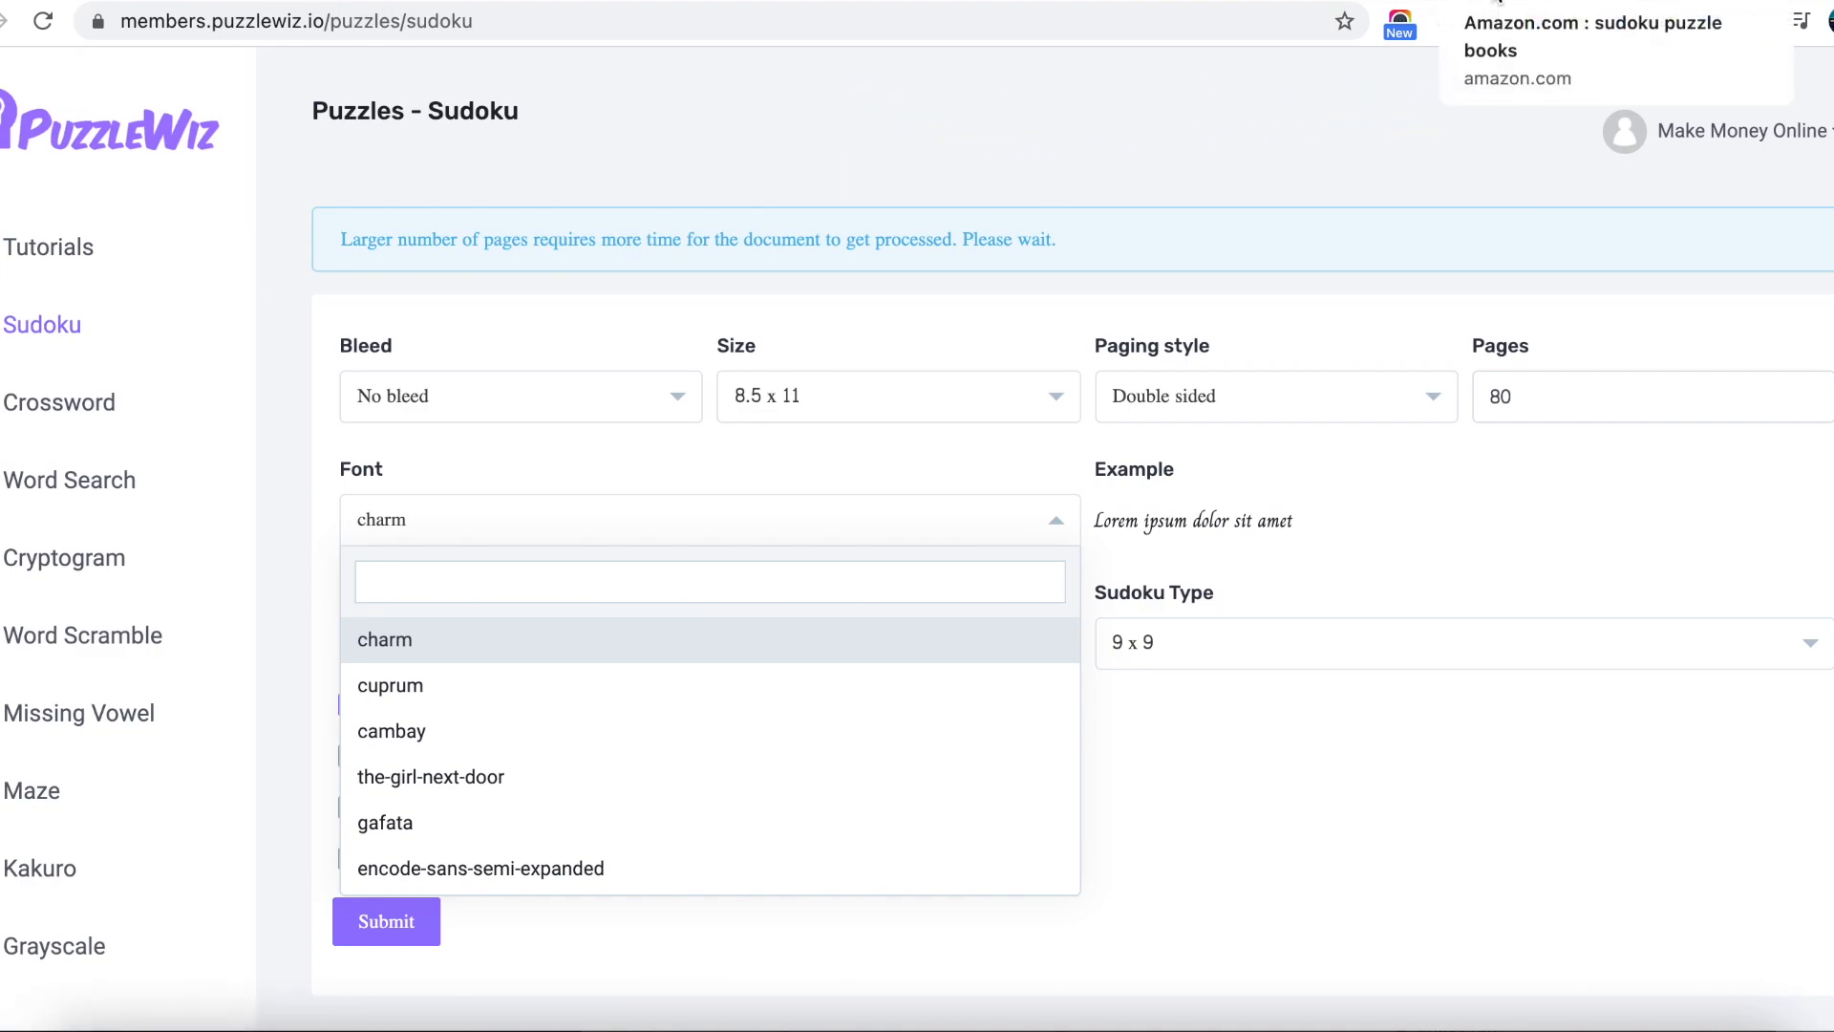
pyautogui.click(1498, 2)
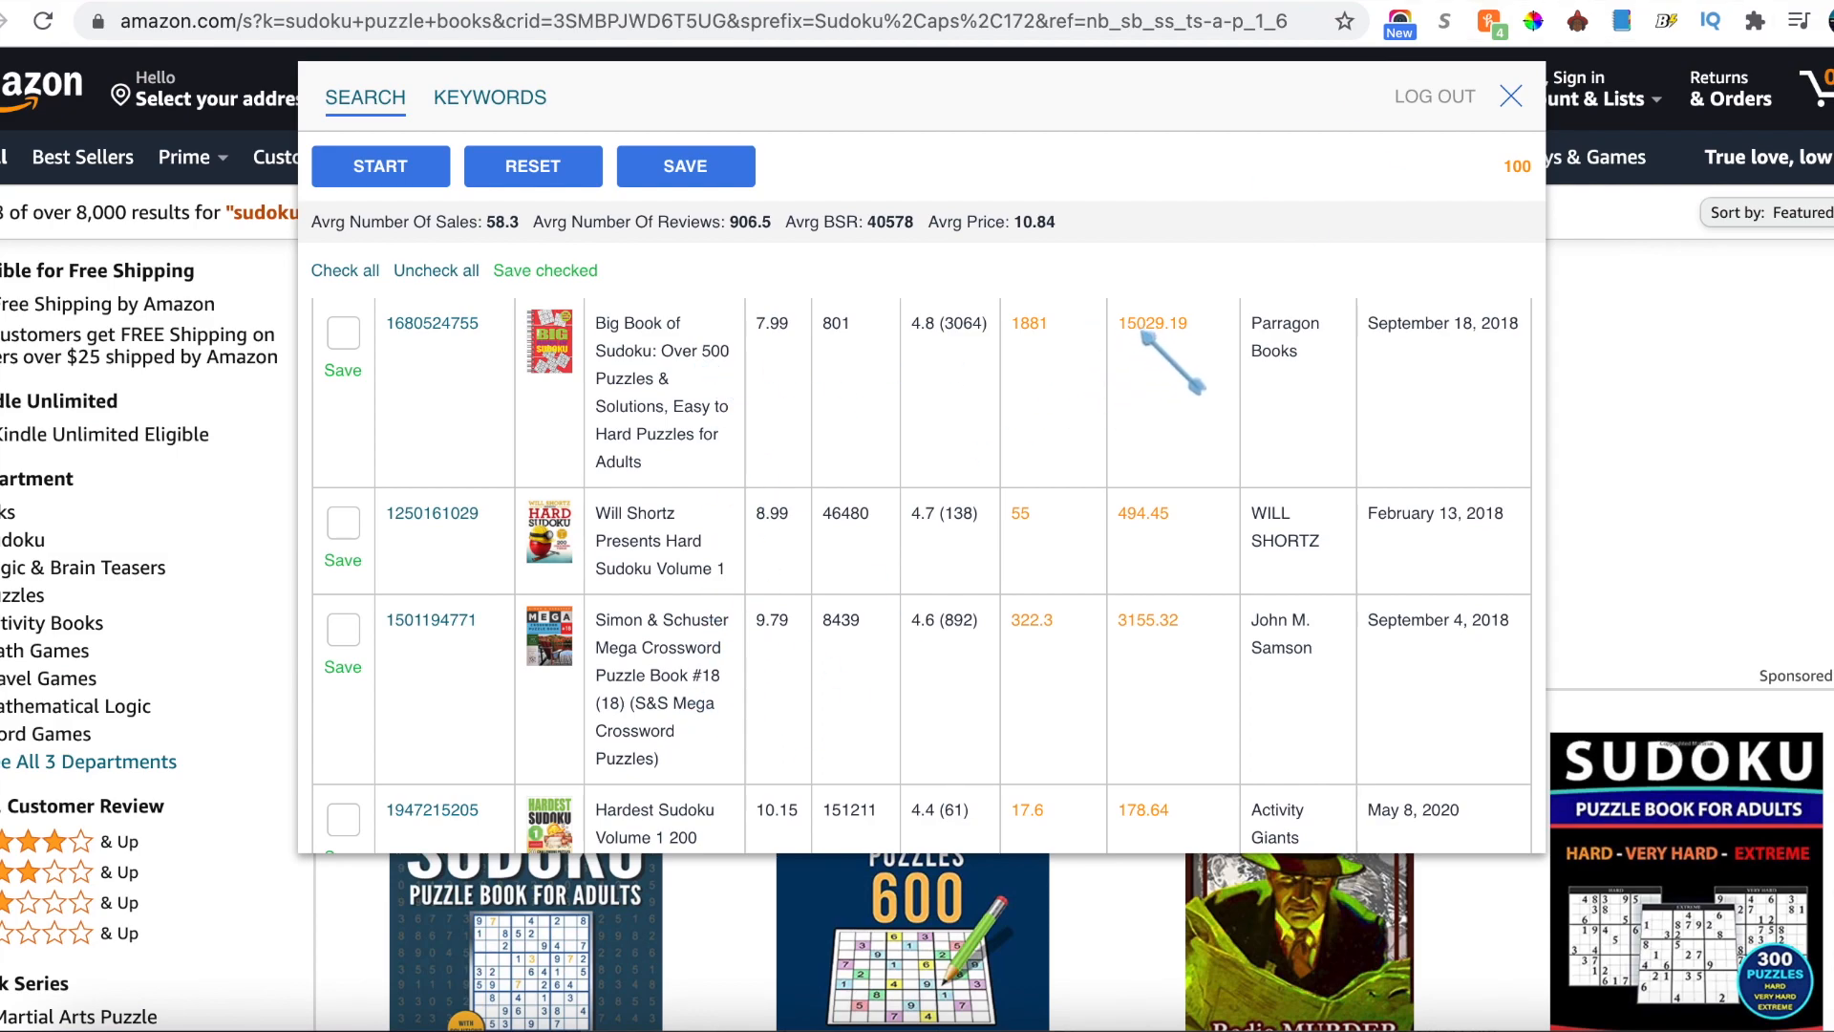
pyautogui.click(514, 105)
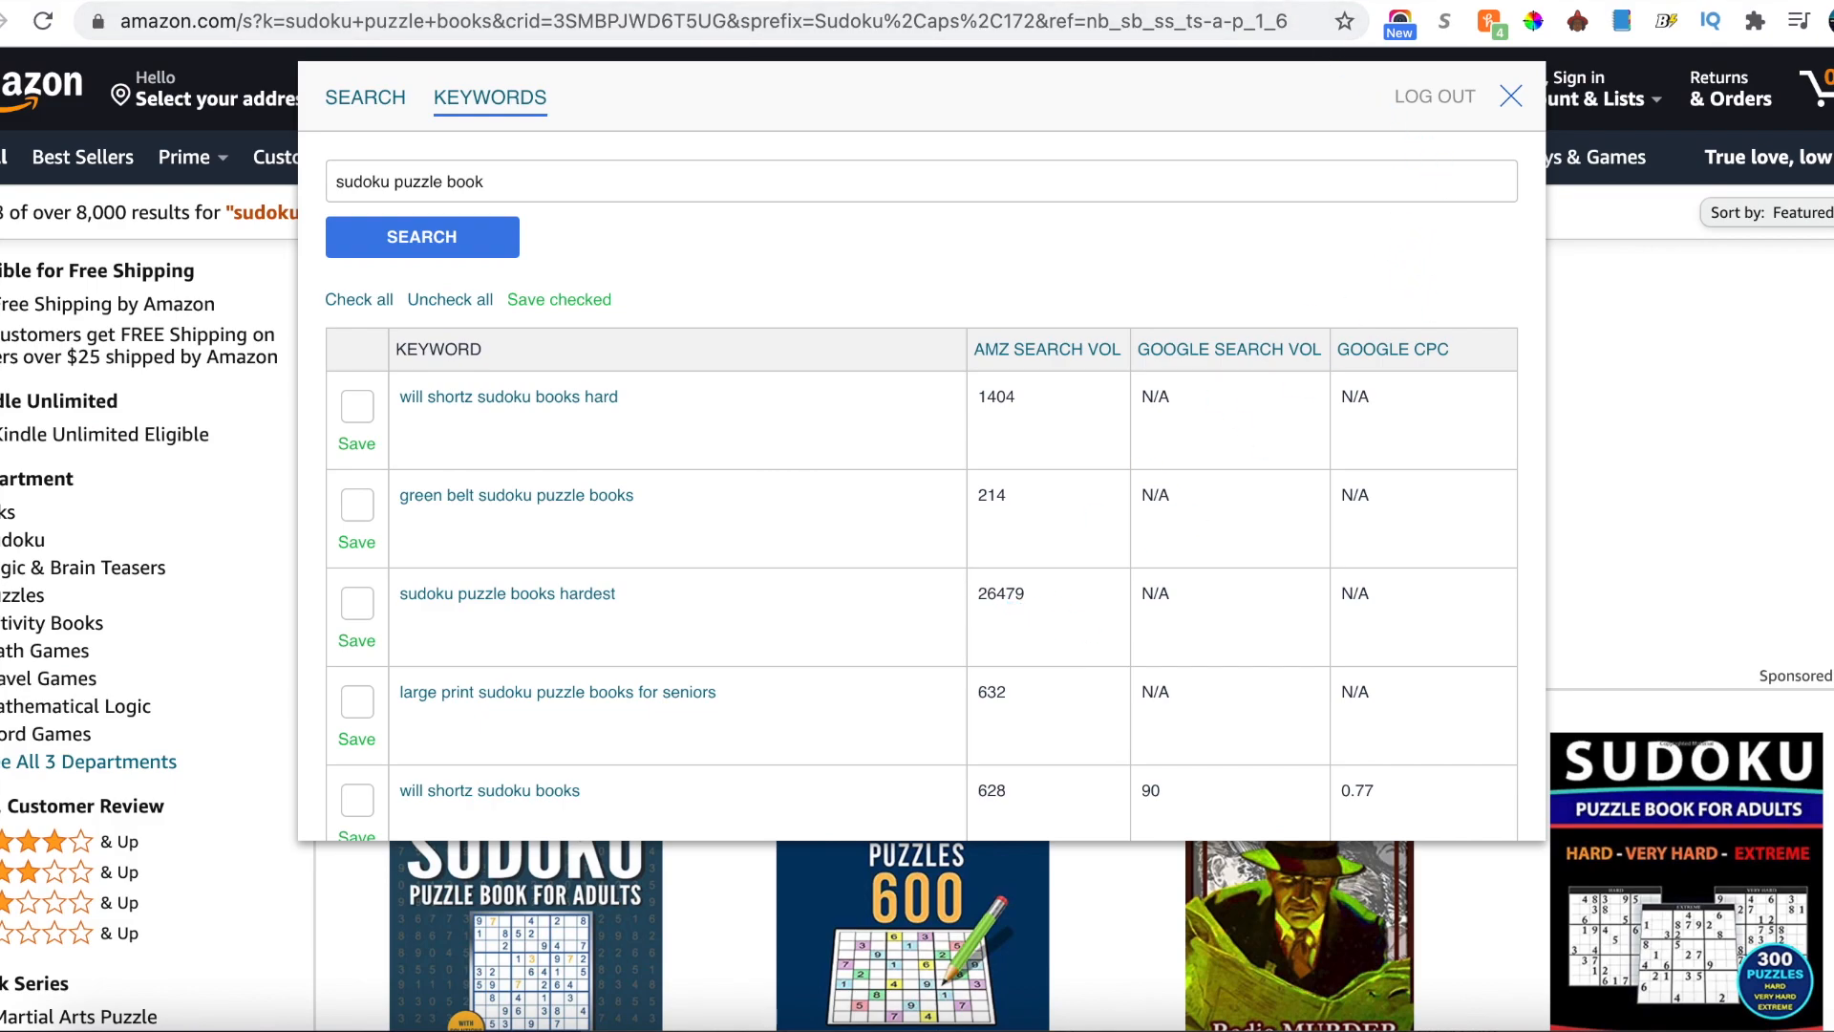
# Step: Look over the PuzzleWiz Sudoku page, the Book Bolt tutorials page and the YouTube channel's video list
pyautogui.click(1280, 1)
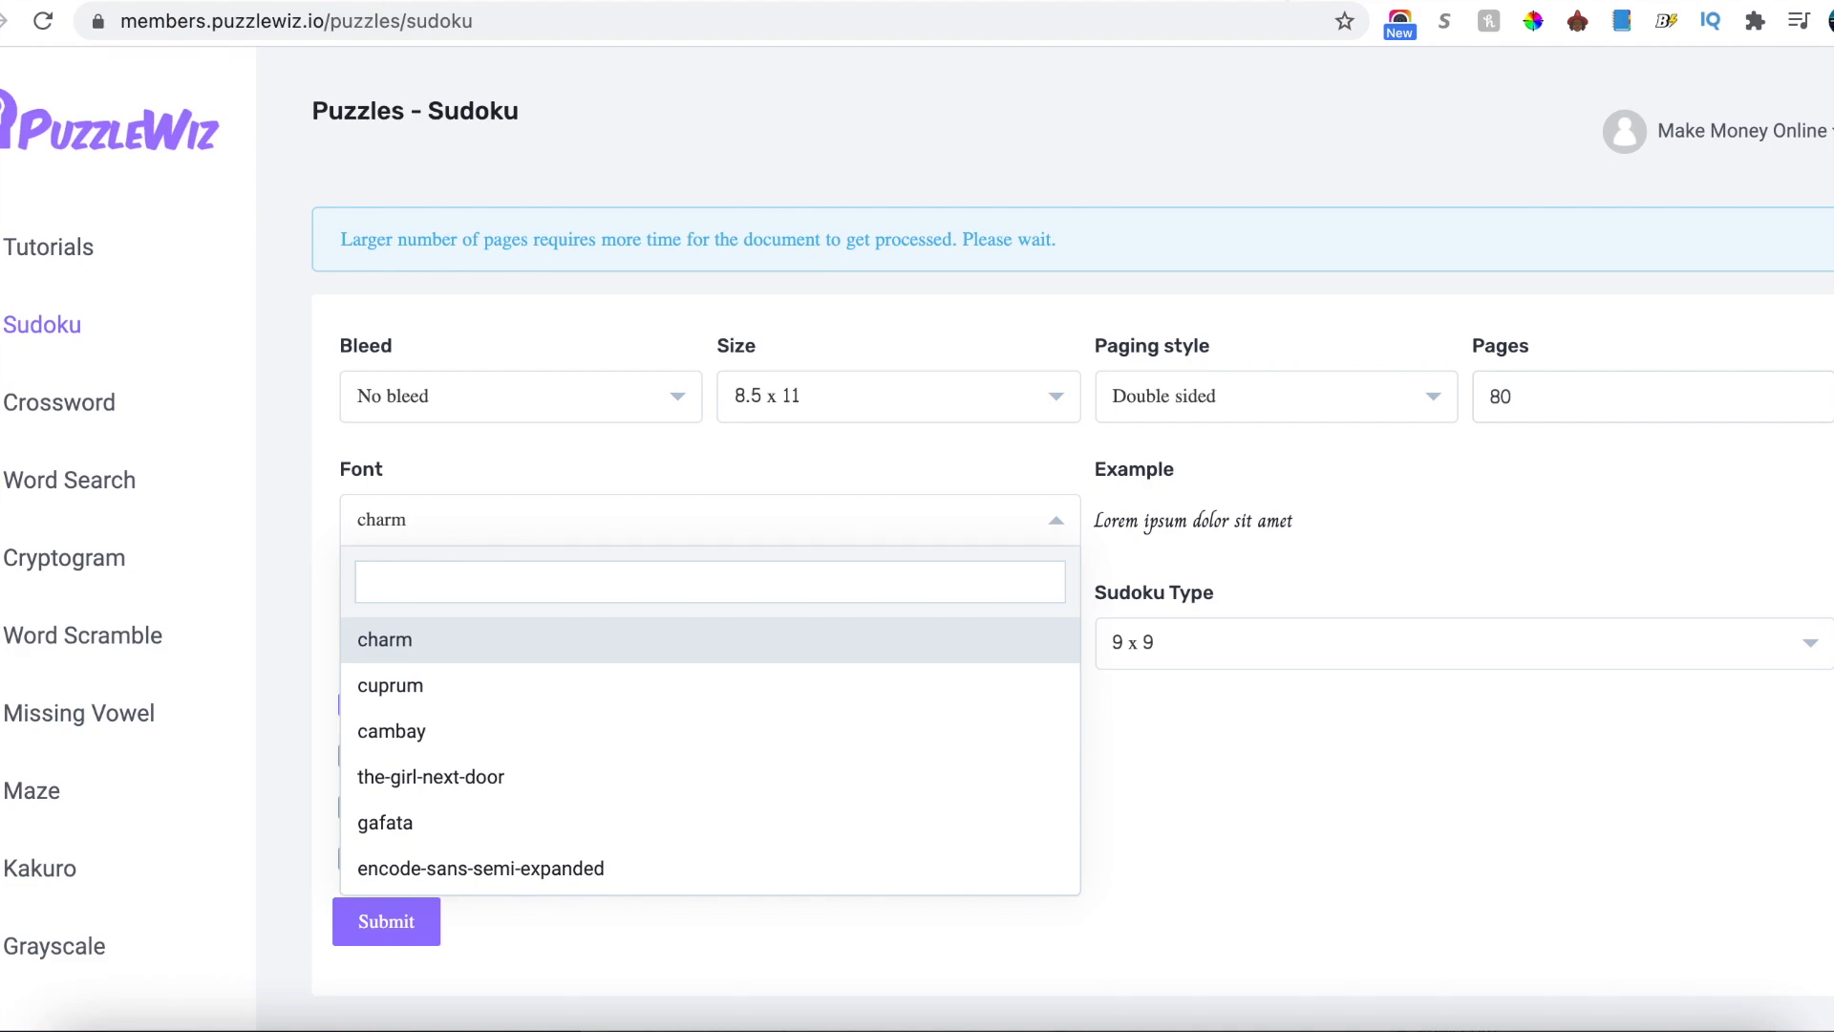
pyautogui.click(1156, 1)
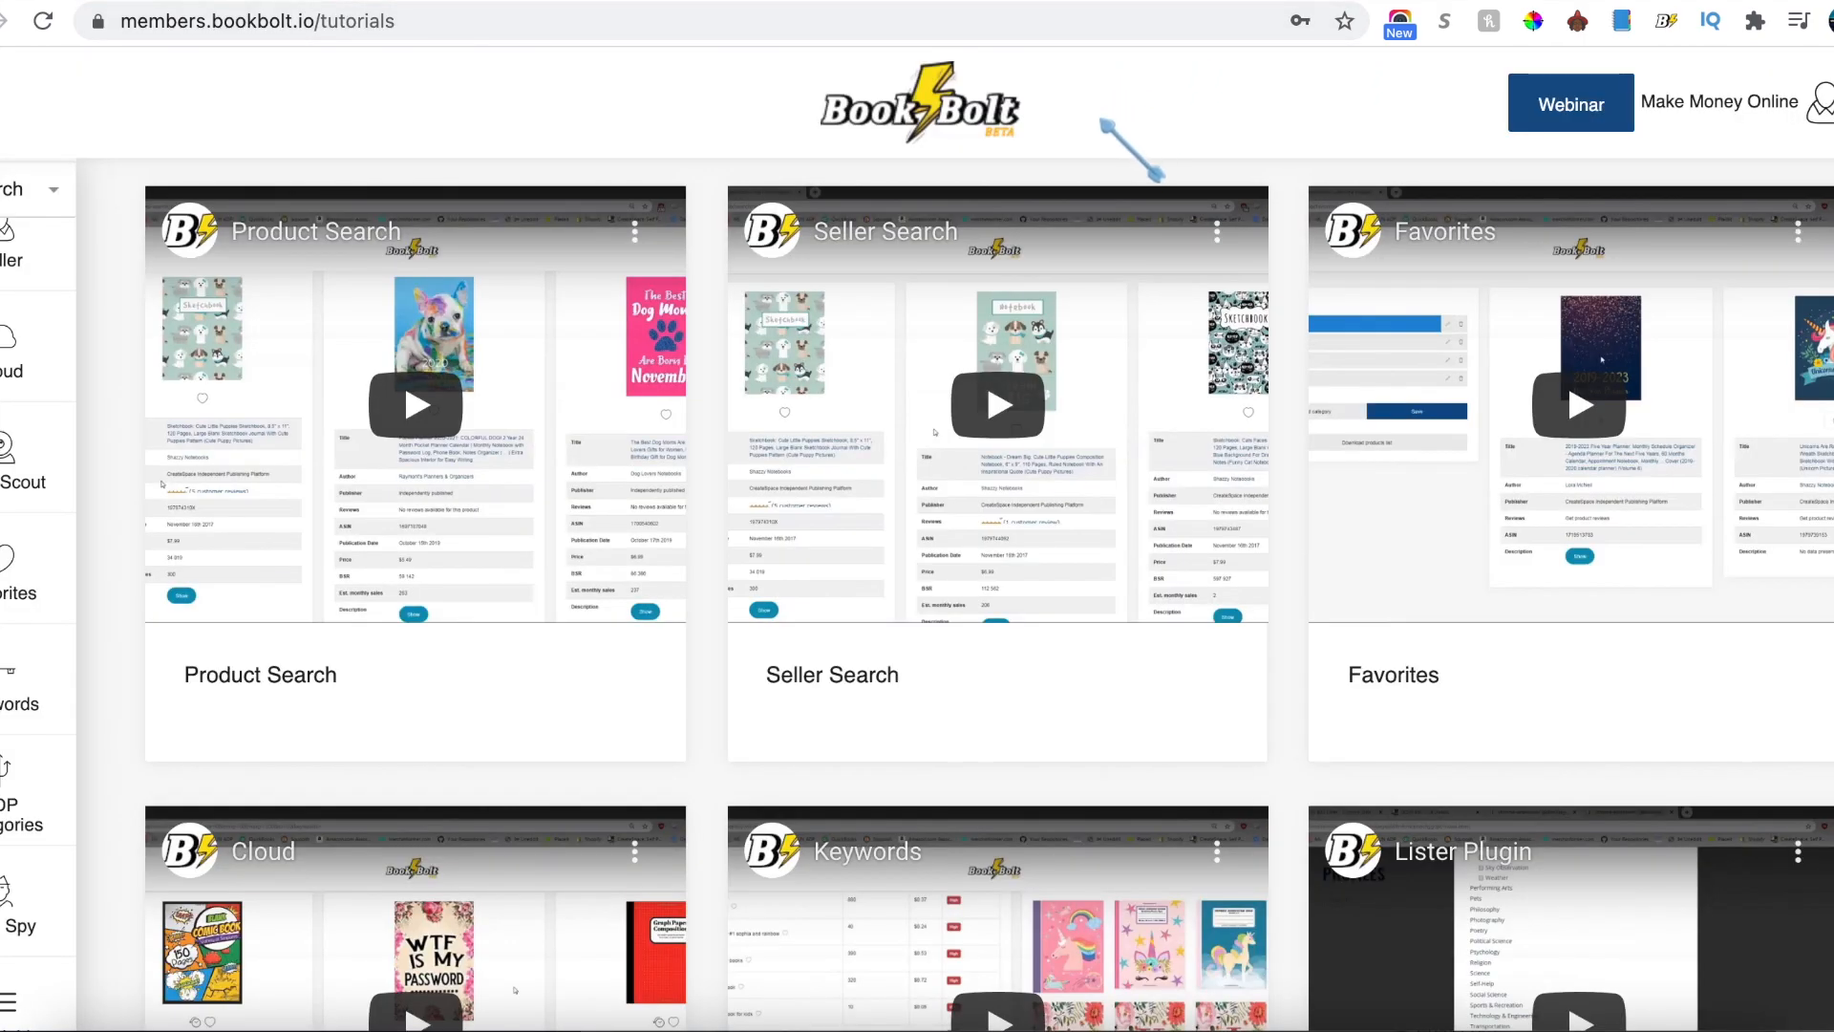
pyautogui.click(1581, 1)
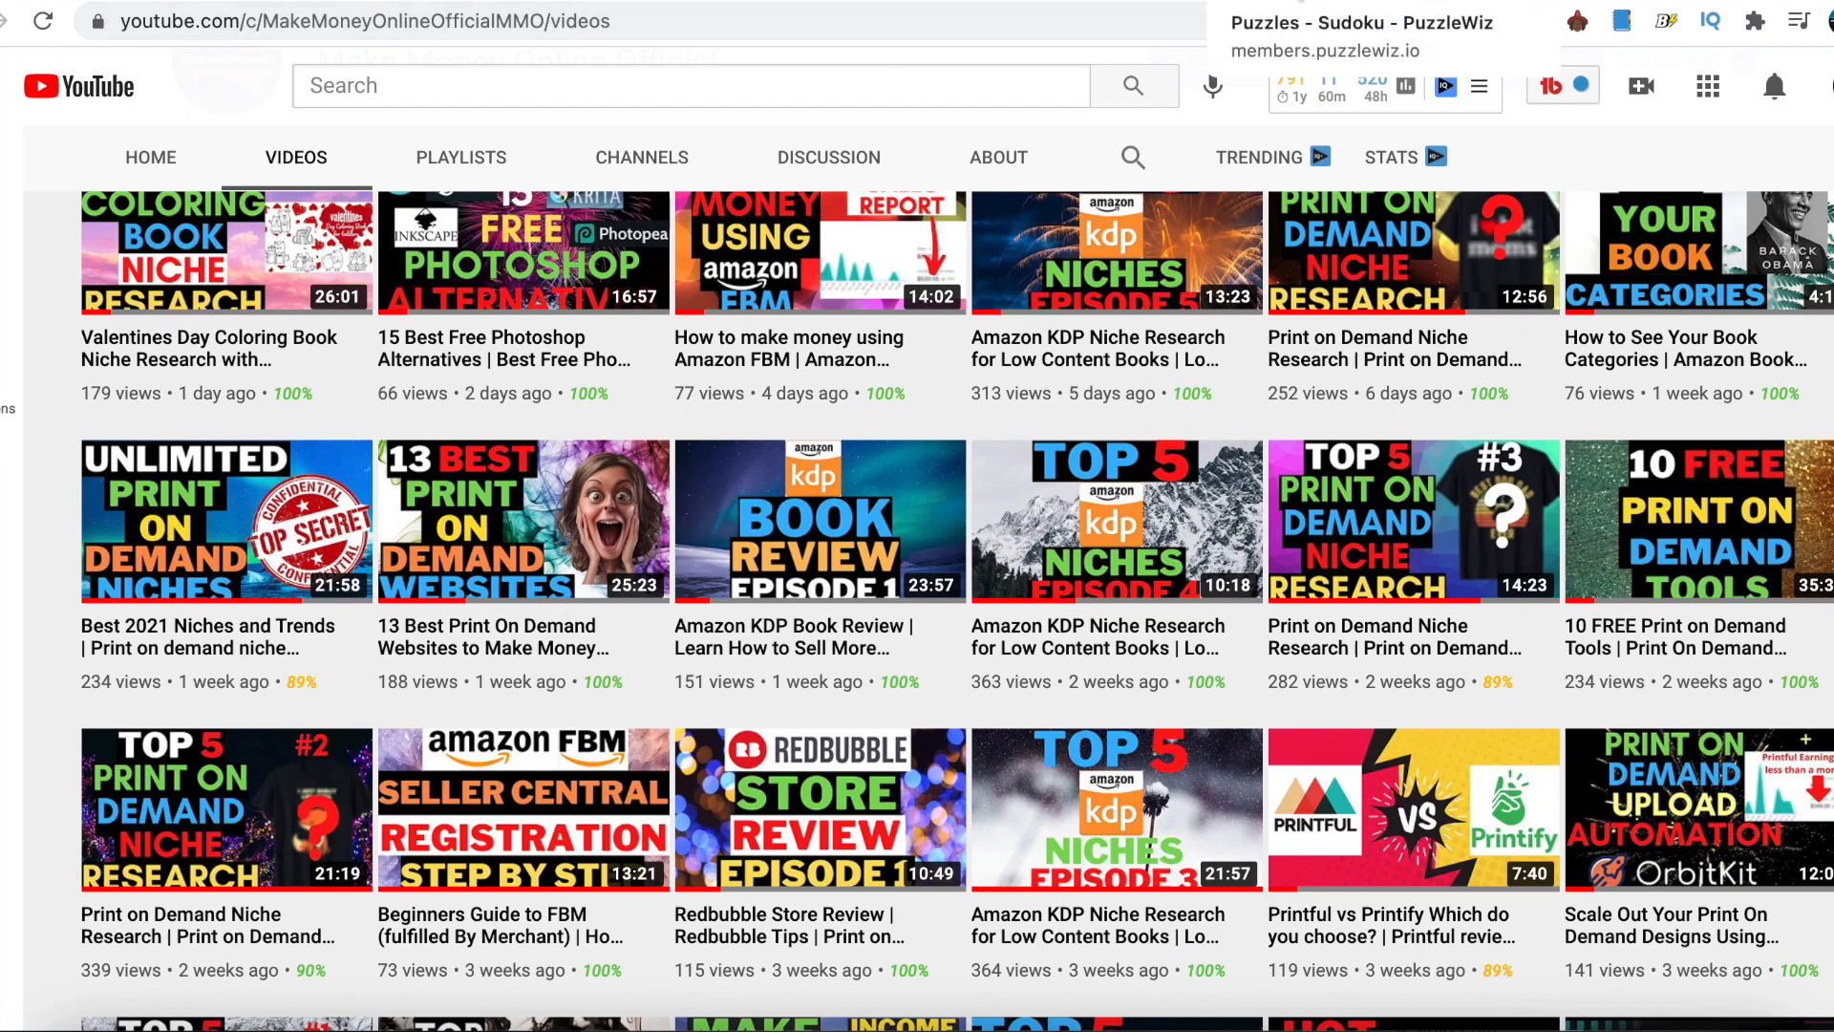
pyautogui.click(1300, 1)
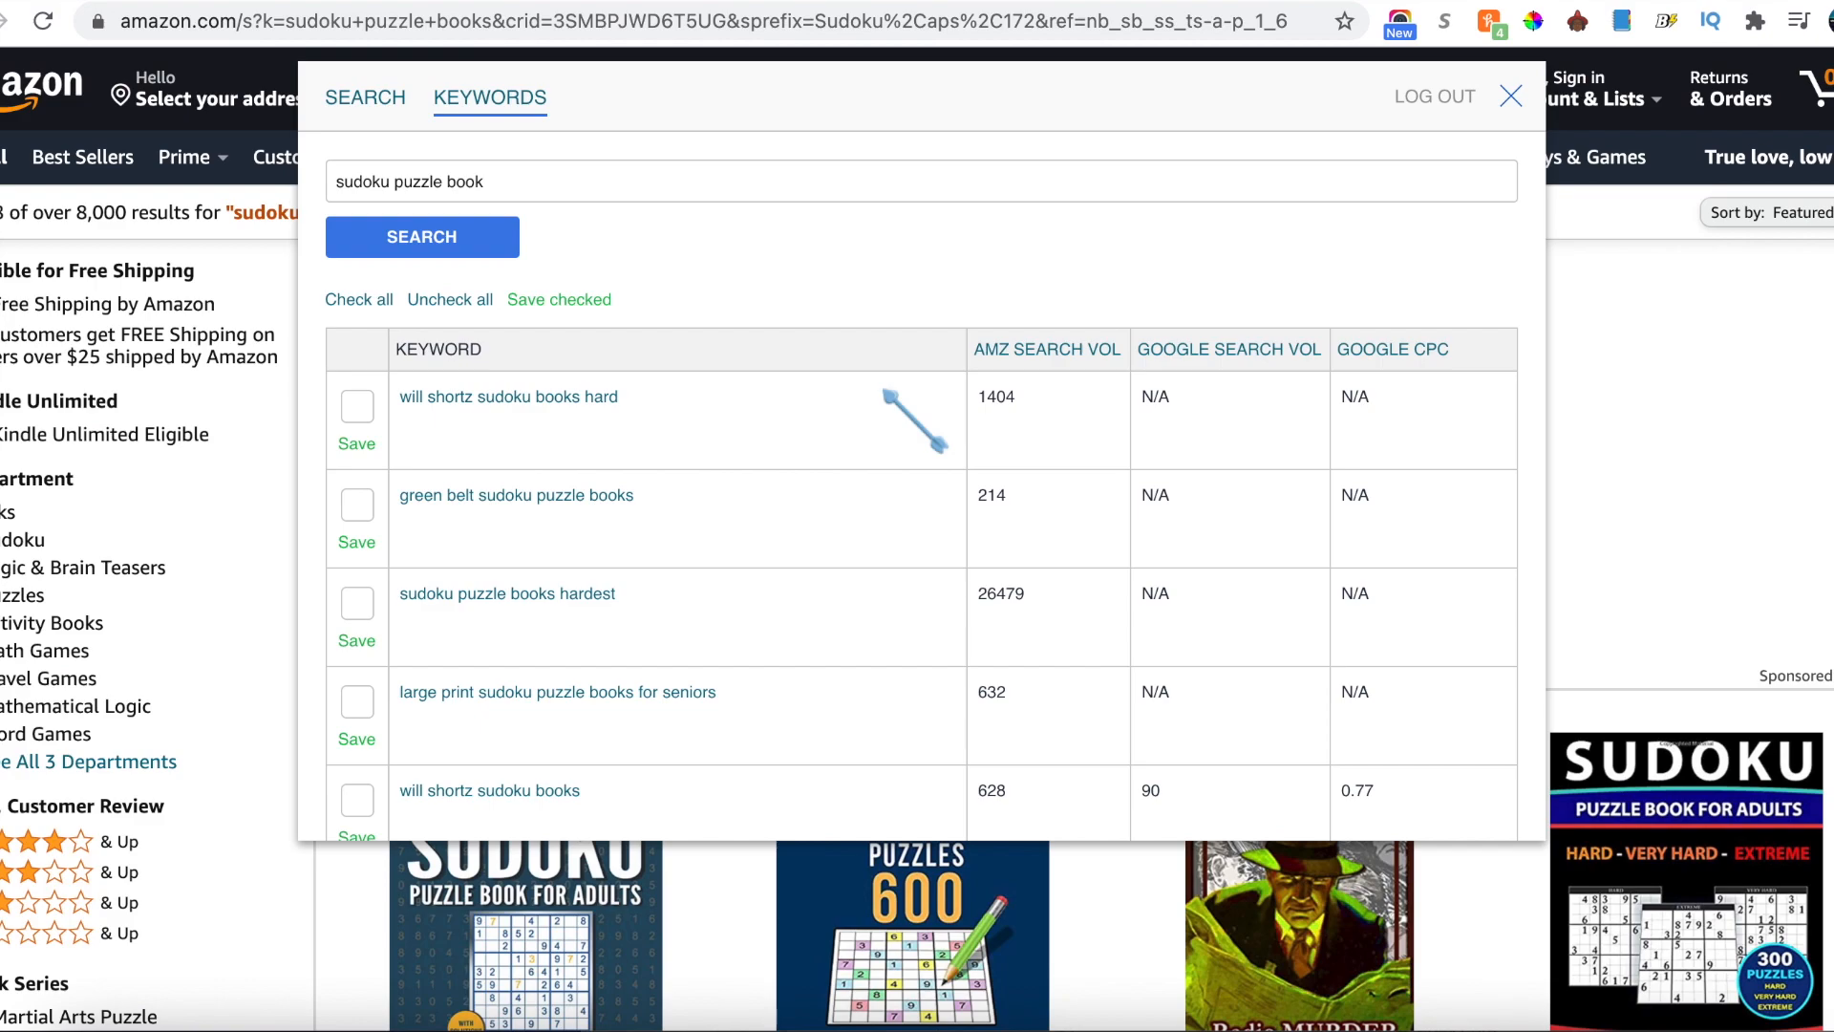
# Step: Return to the Amazon product search data and read the one-star reviews of Big Book of Sudoku
pyautogui.click(393, 105)
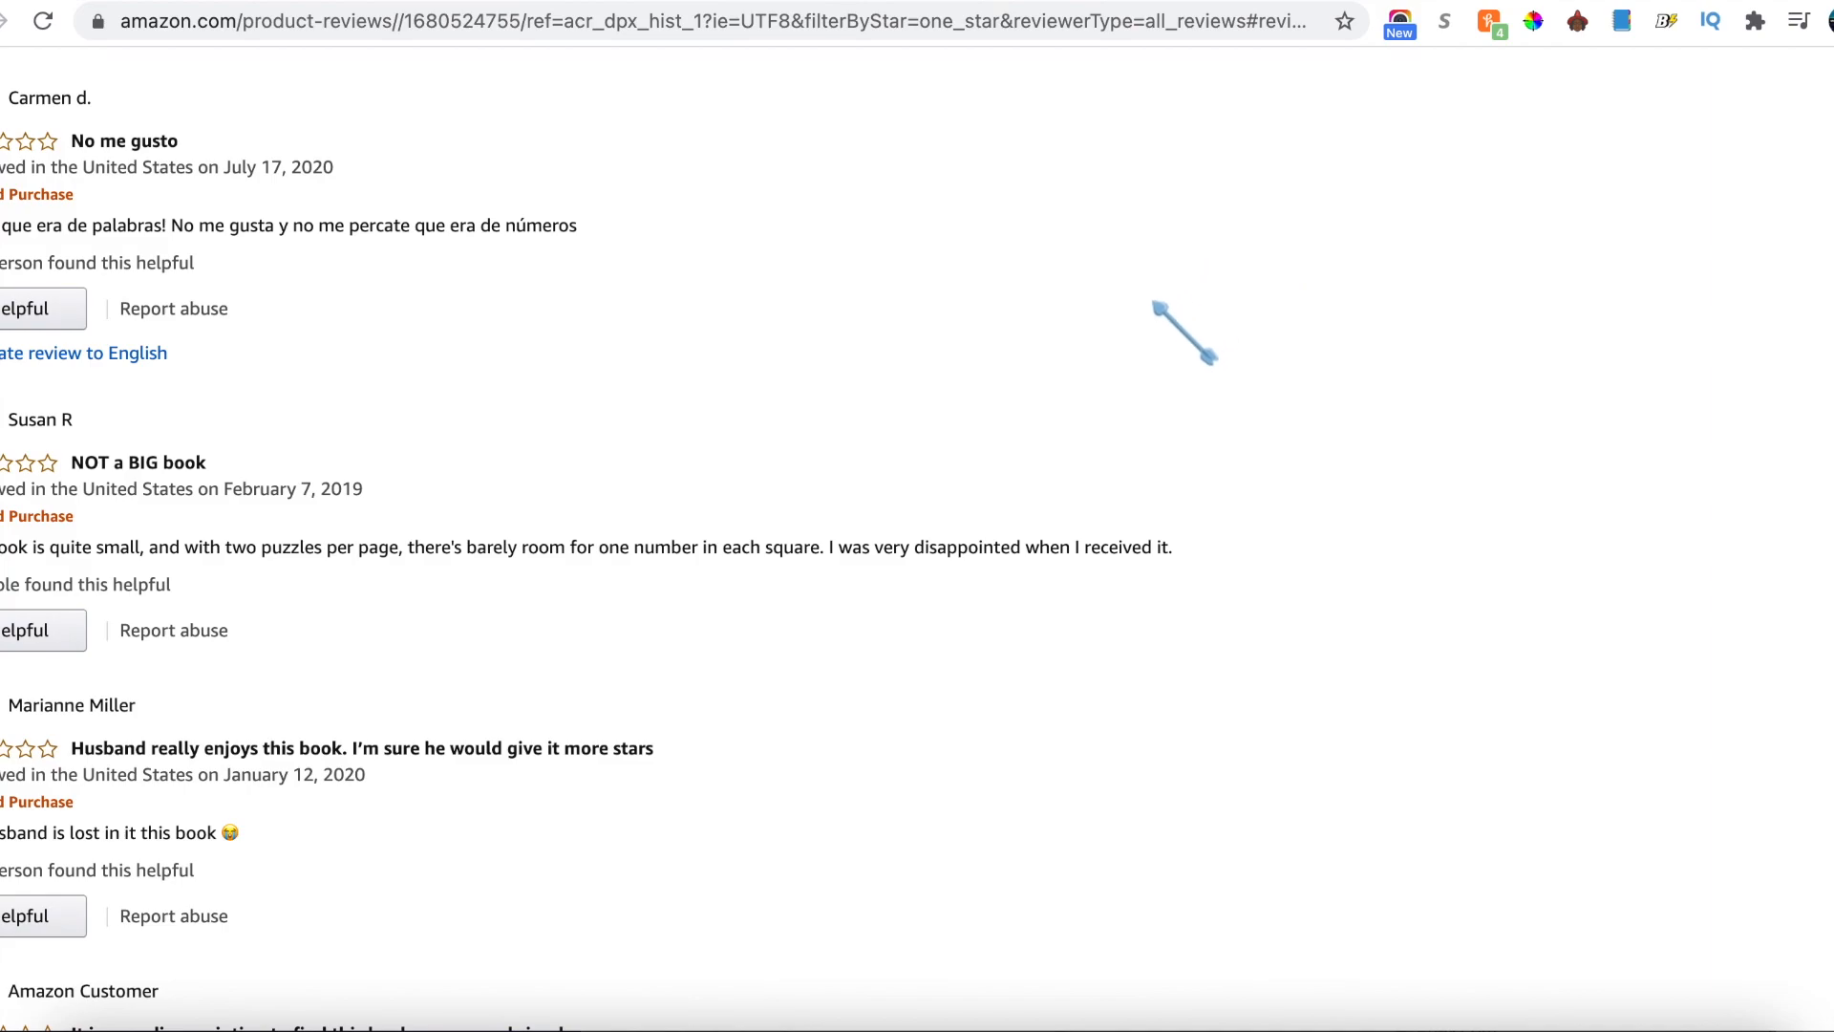
pyautogui.scroll(20, 1190, 329)
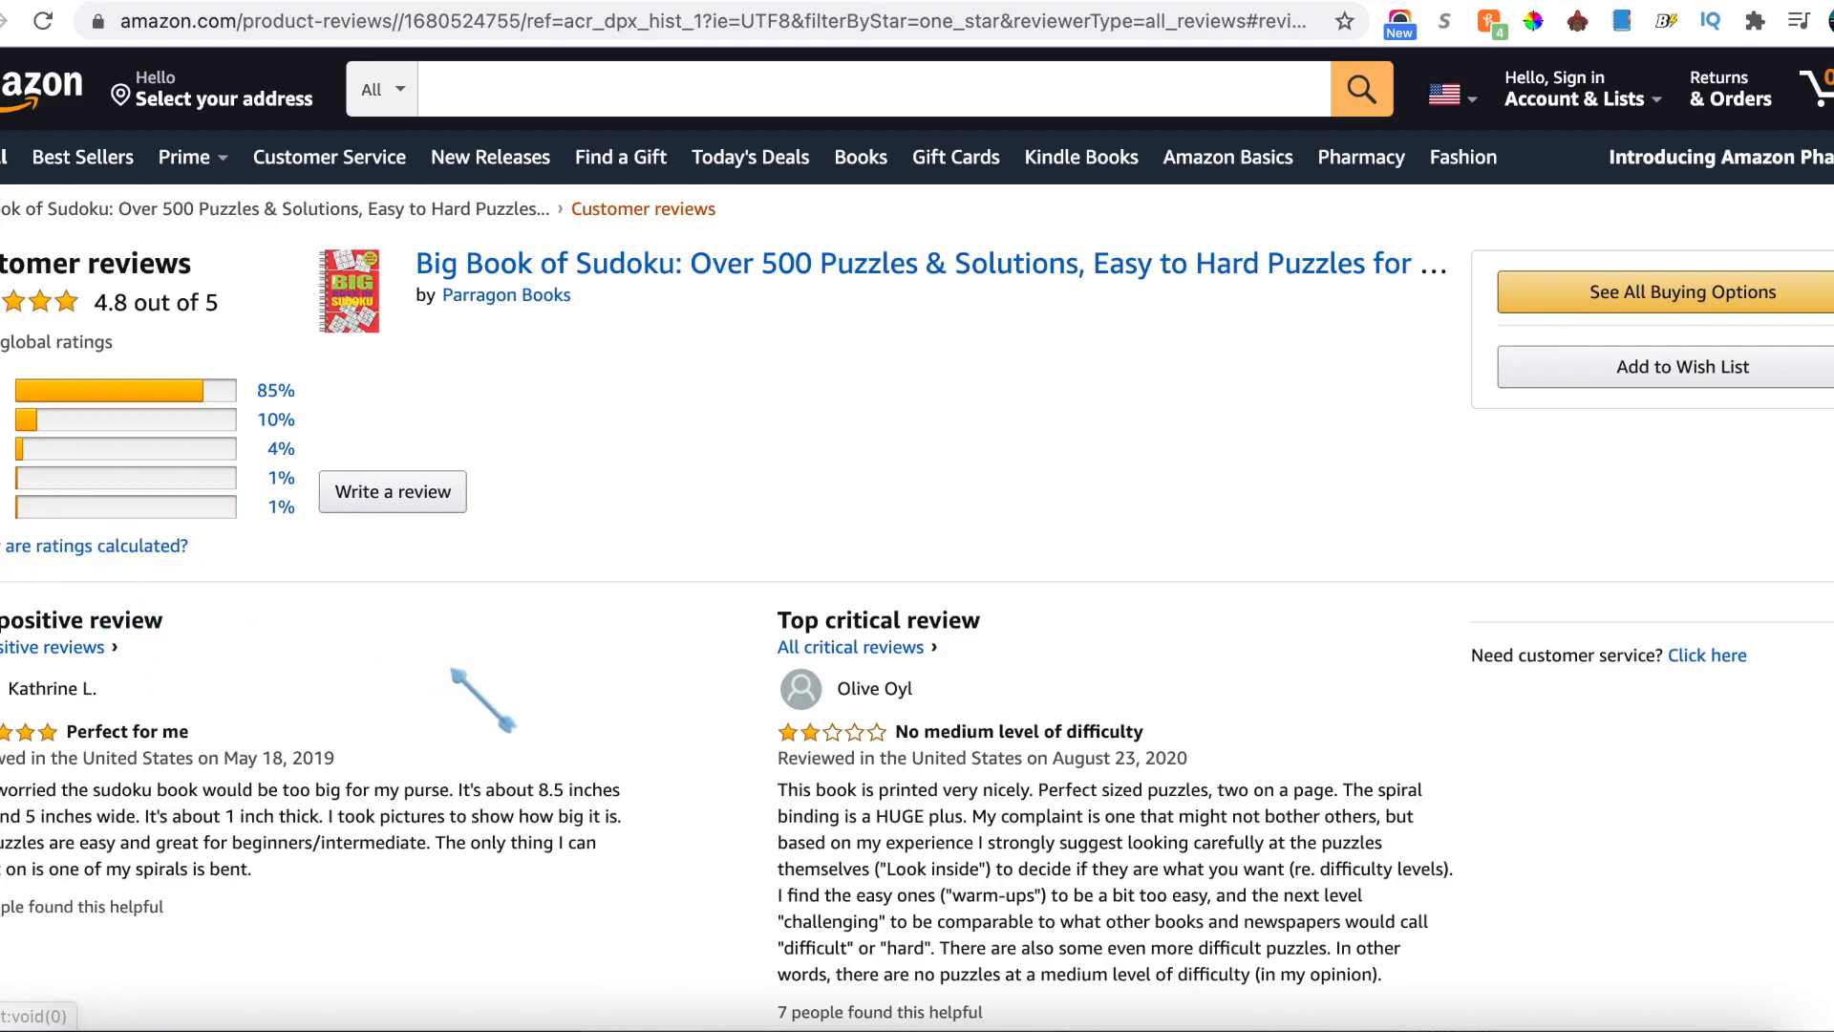
pyautogui.scroll(-9, 484, 700)
pyautogui.scroll(-10, 512, 872)
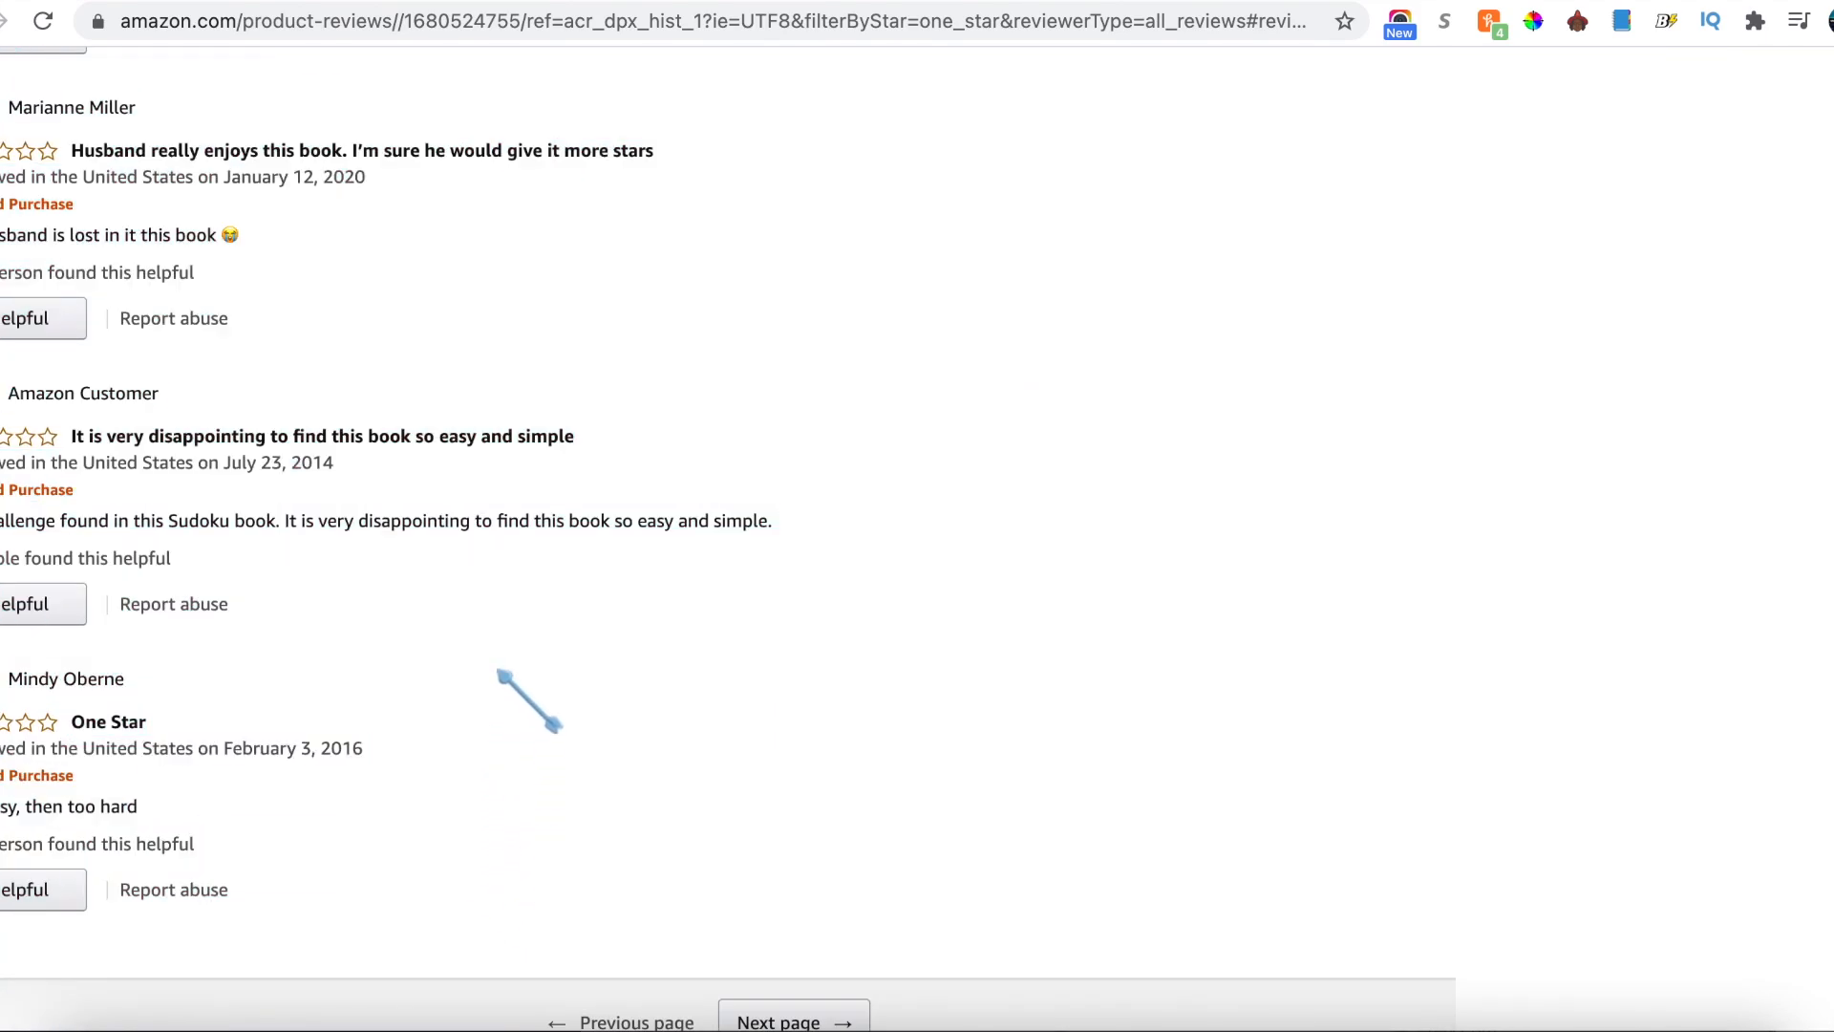
pyautogui.scroll(1, 525, 704)
pyautogui.scroll(3, 529, 700)
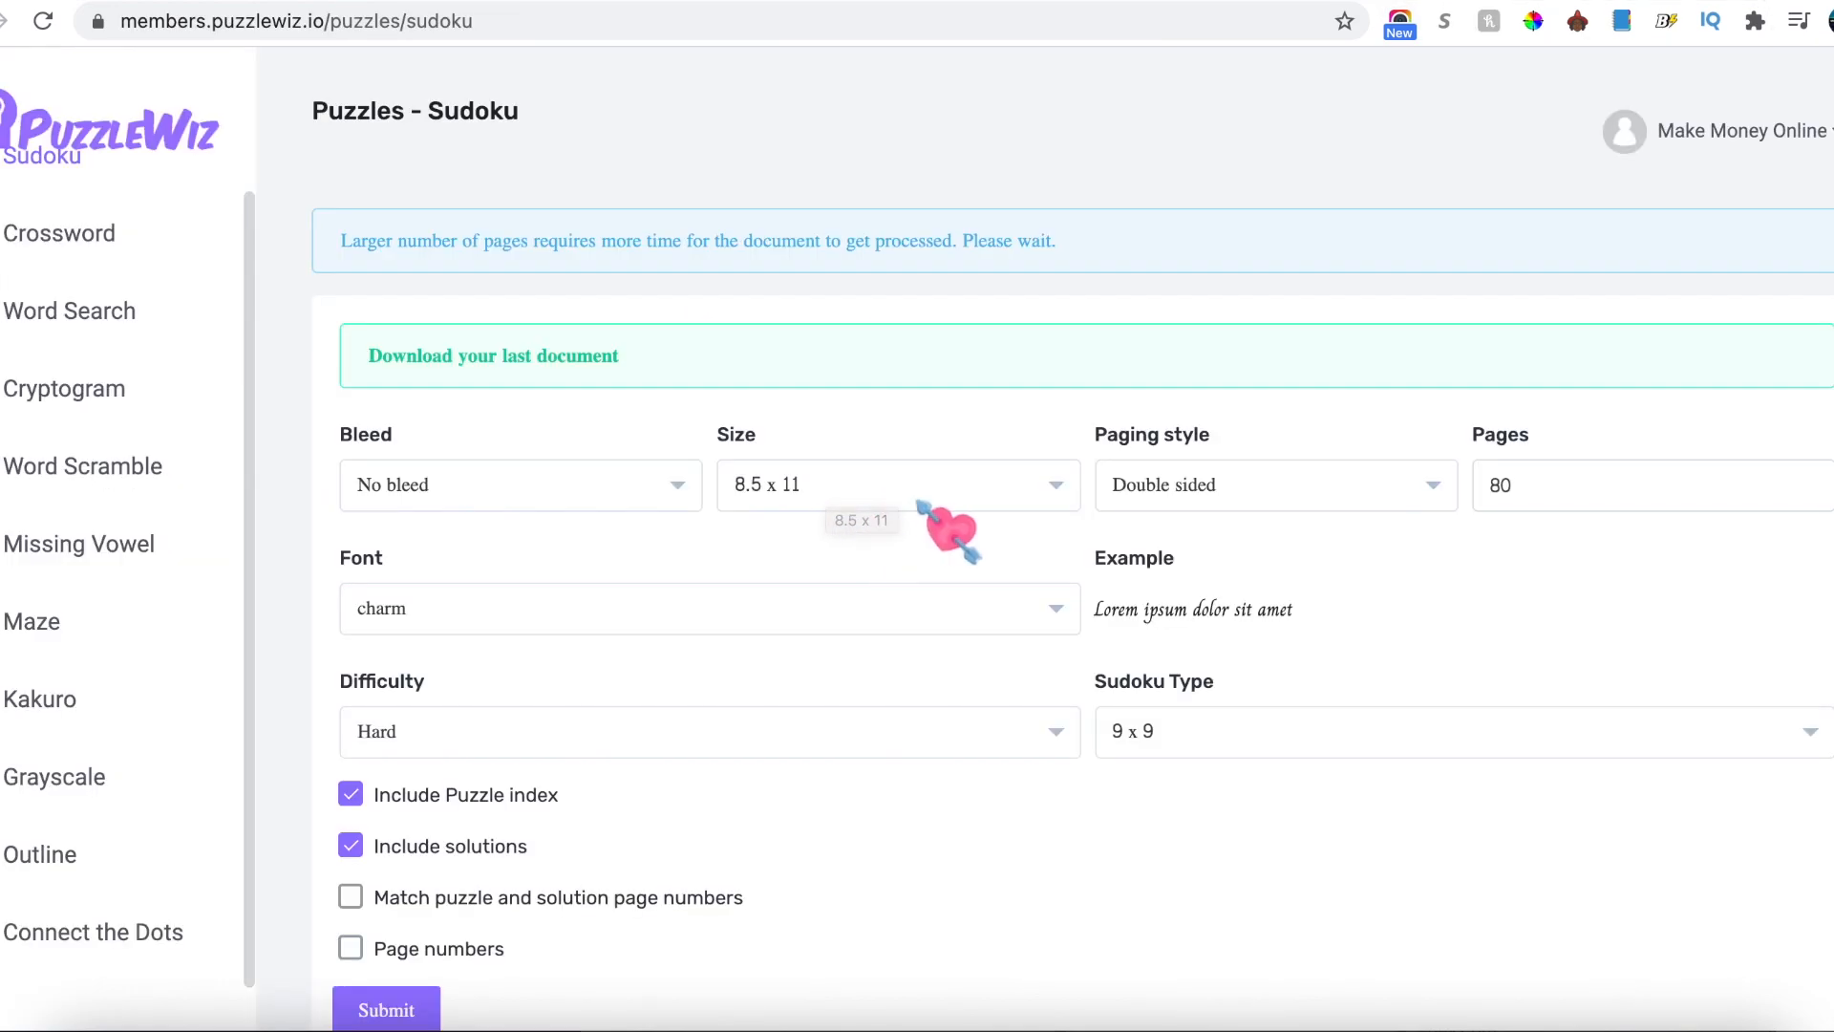
# Step: Review the available page sizes and paging styles for the sudoku book in PuzzleWiz
pyautogui.click(919, 503)
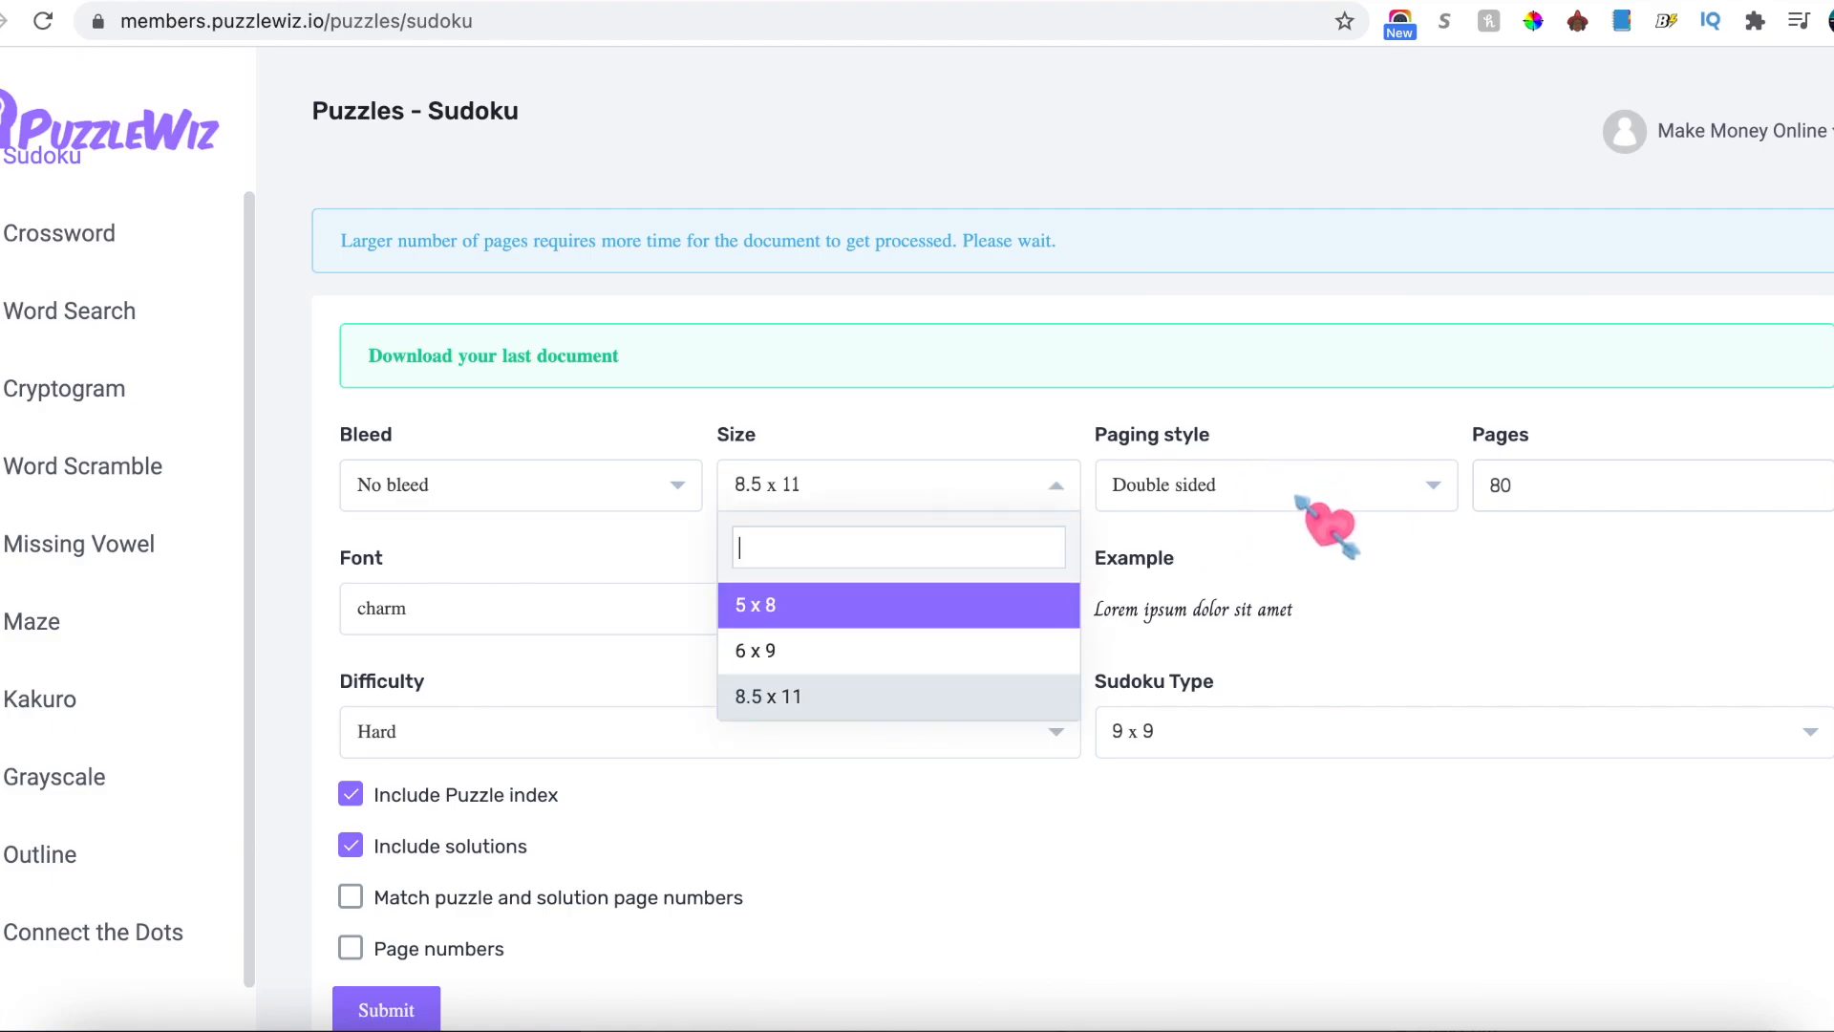
pyautogui.click(1271, 523)
pyautogui.click(1276, 483)
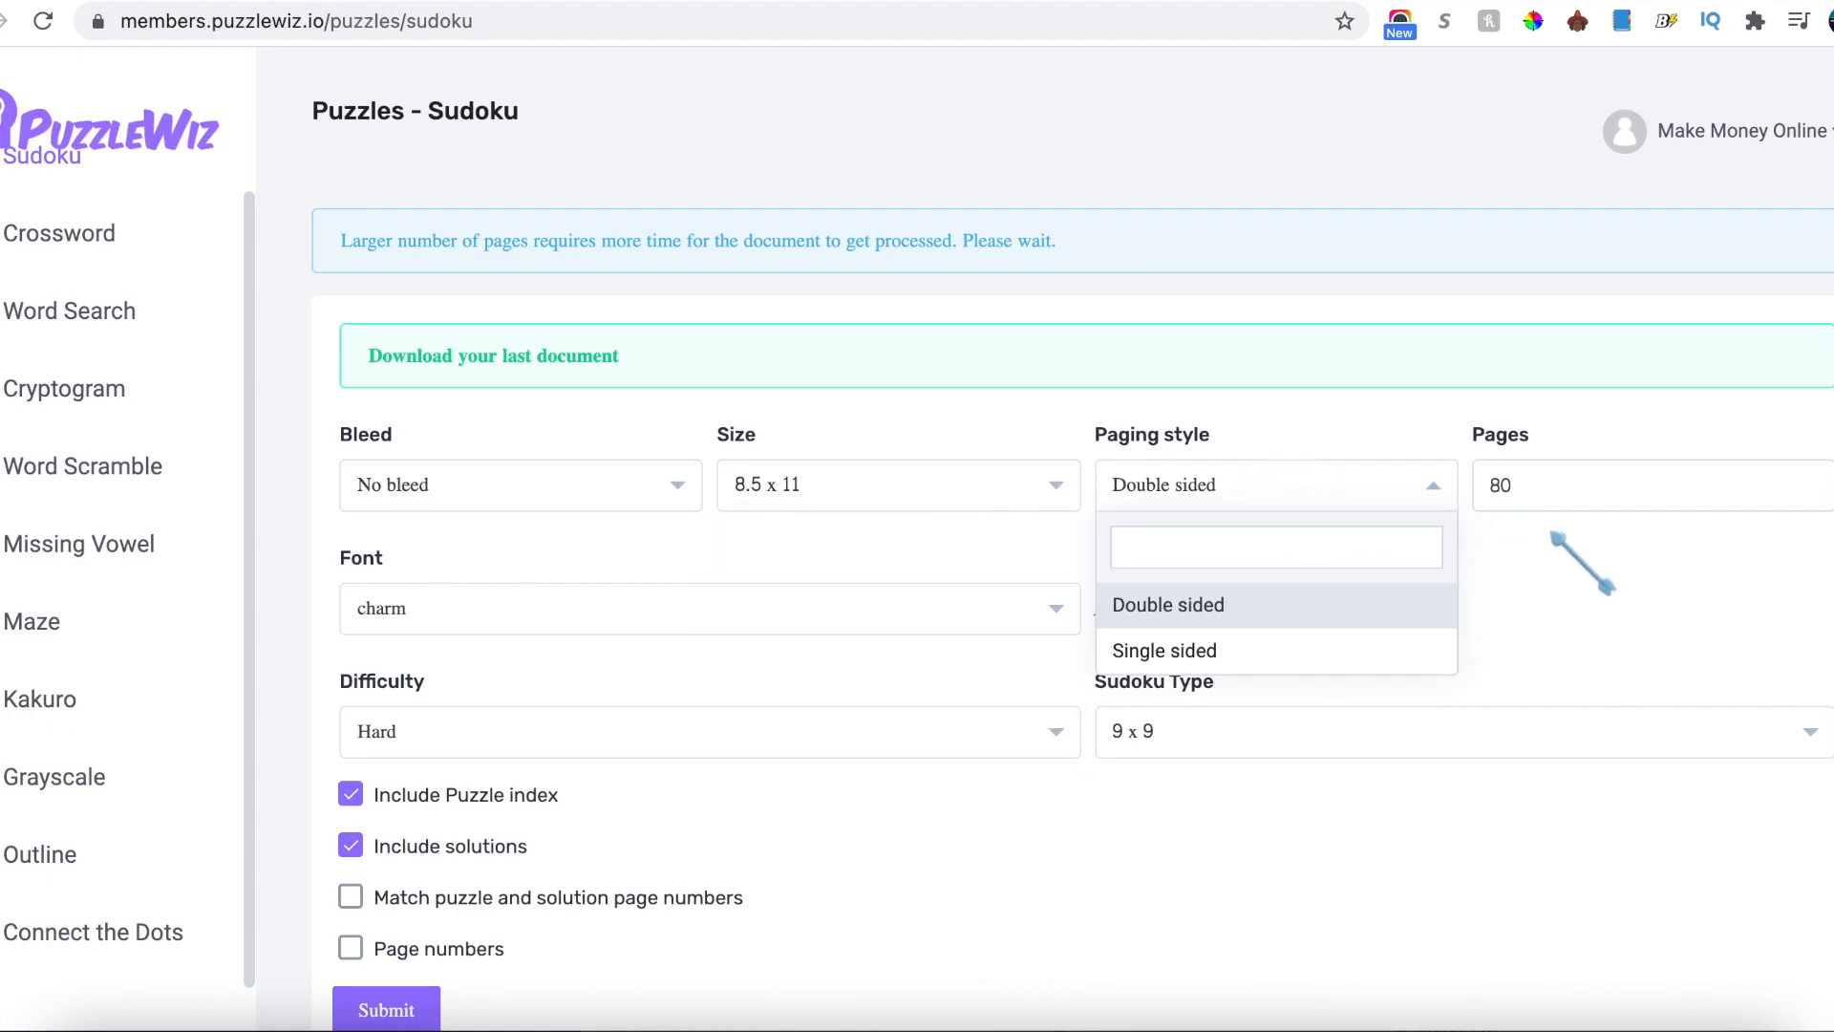
pyautogui.click(1549, 533)
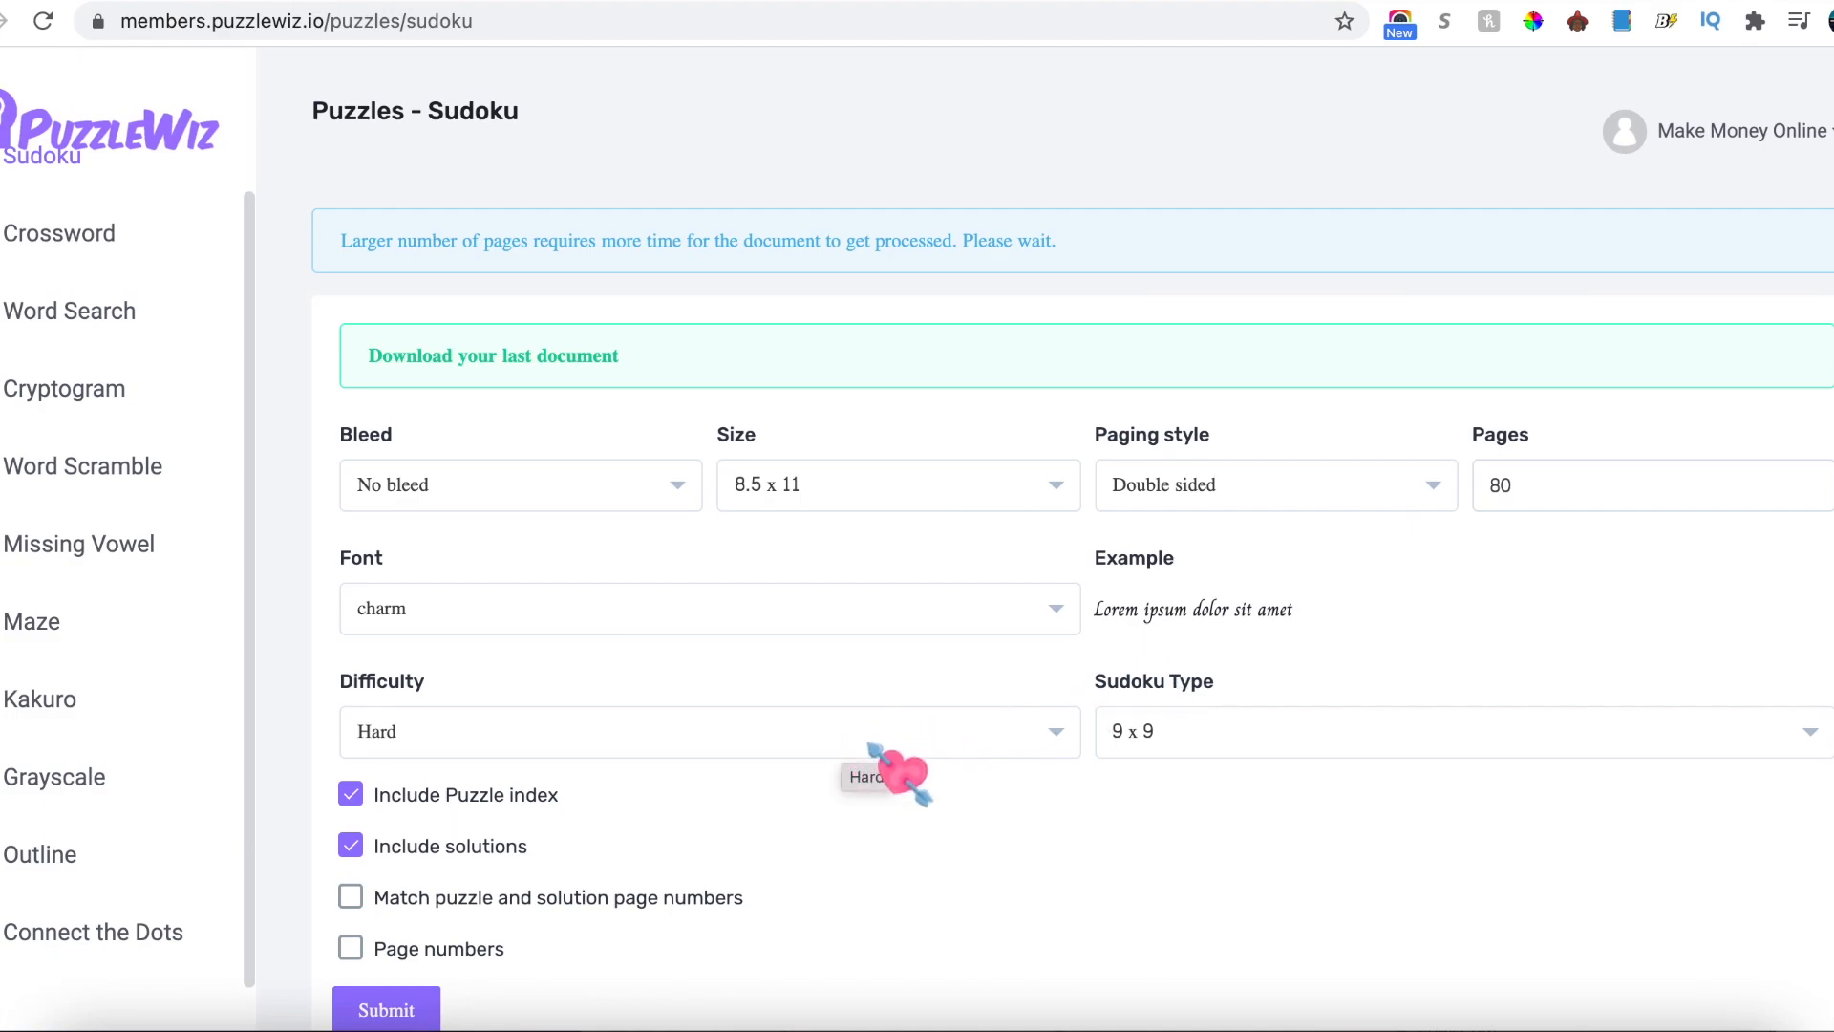
pyautogui.click(1443, 0)
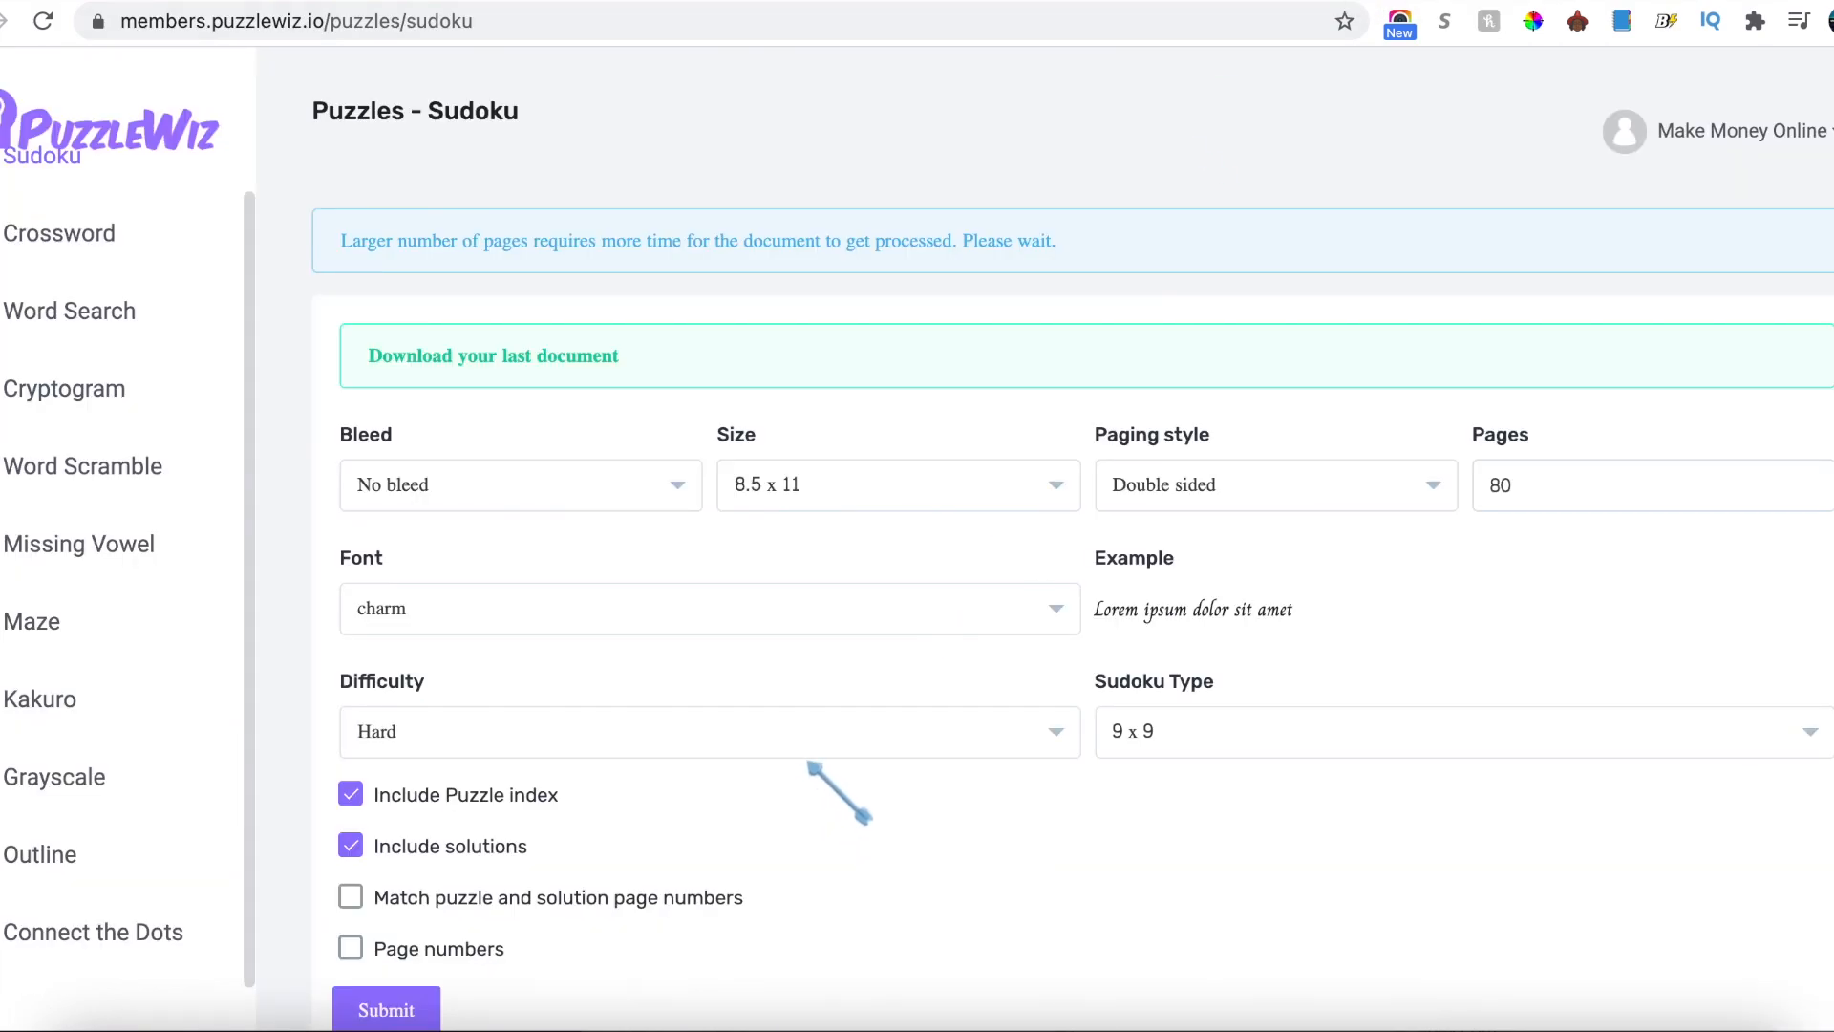
# Step: Review the available difficulty levels and sudoku grid types for the puzzle book
pyautogui.click(897, 747)
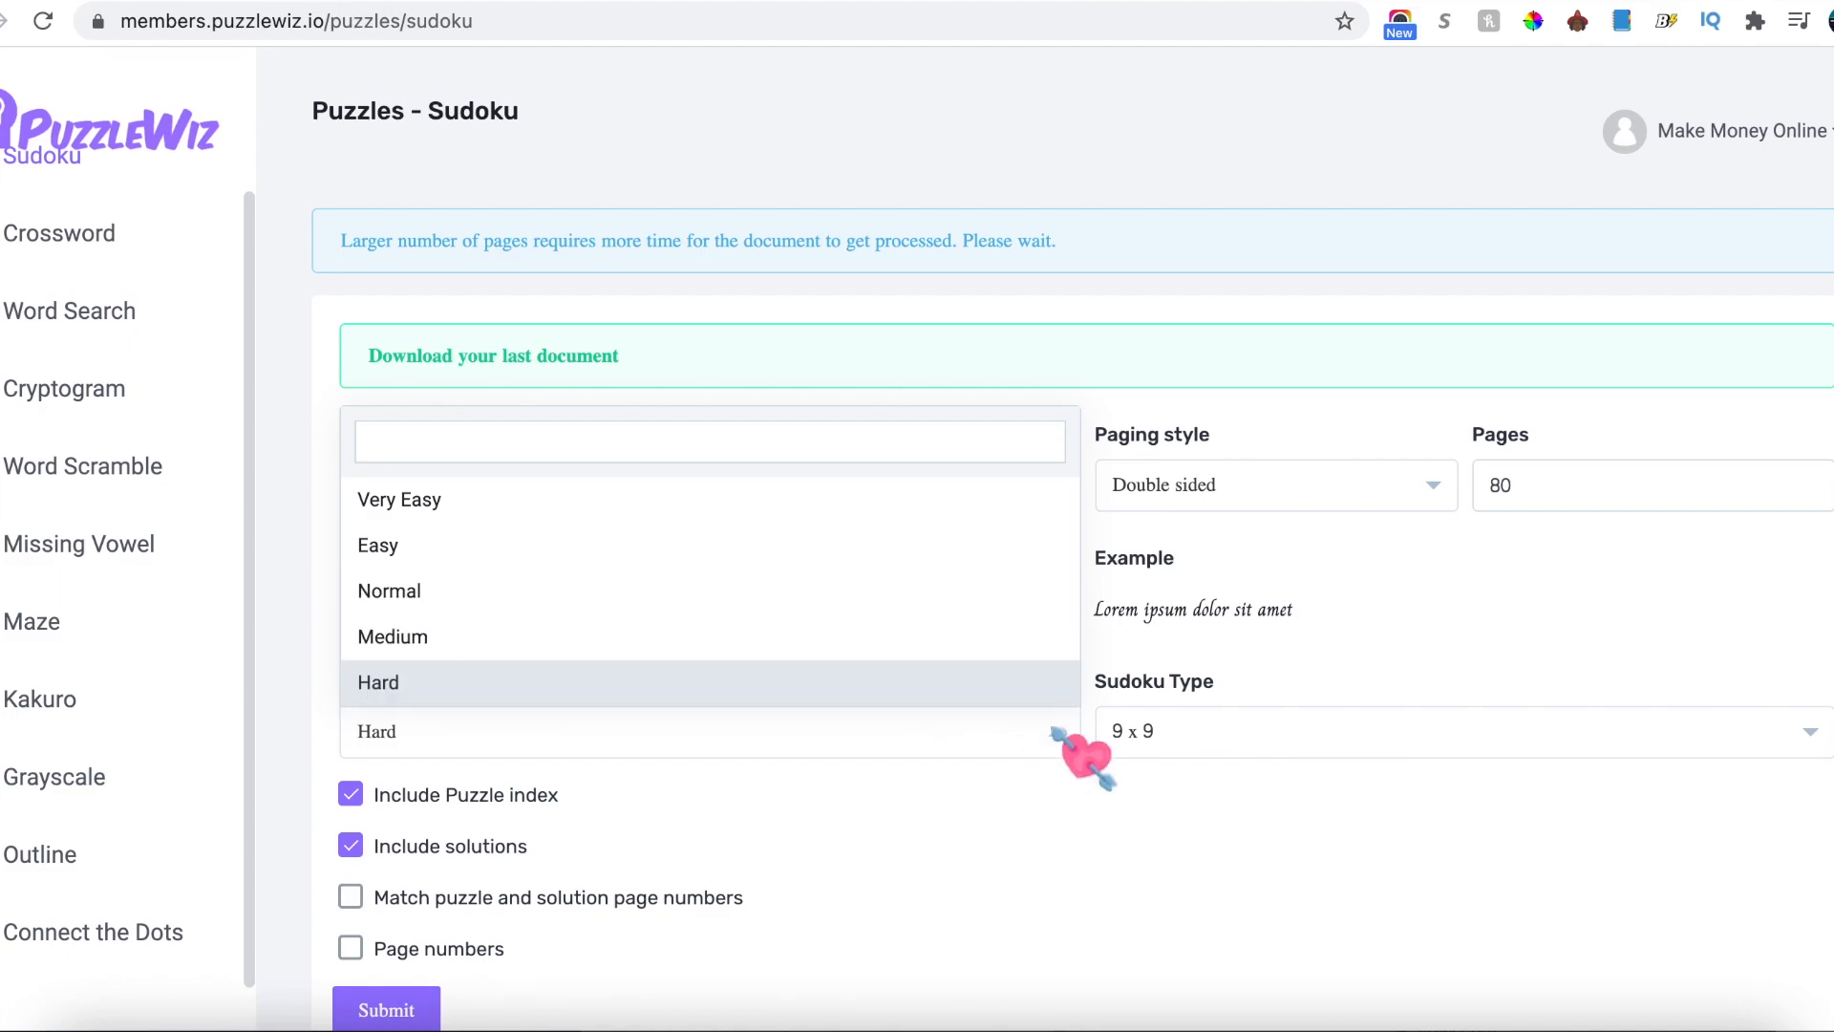
pyautogui.click(1194, 812)
pyautogui.click(1208, 750)
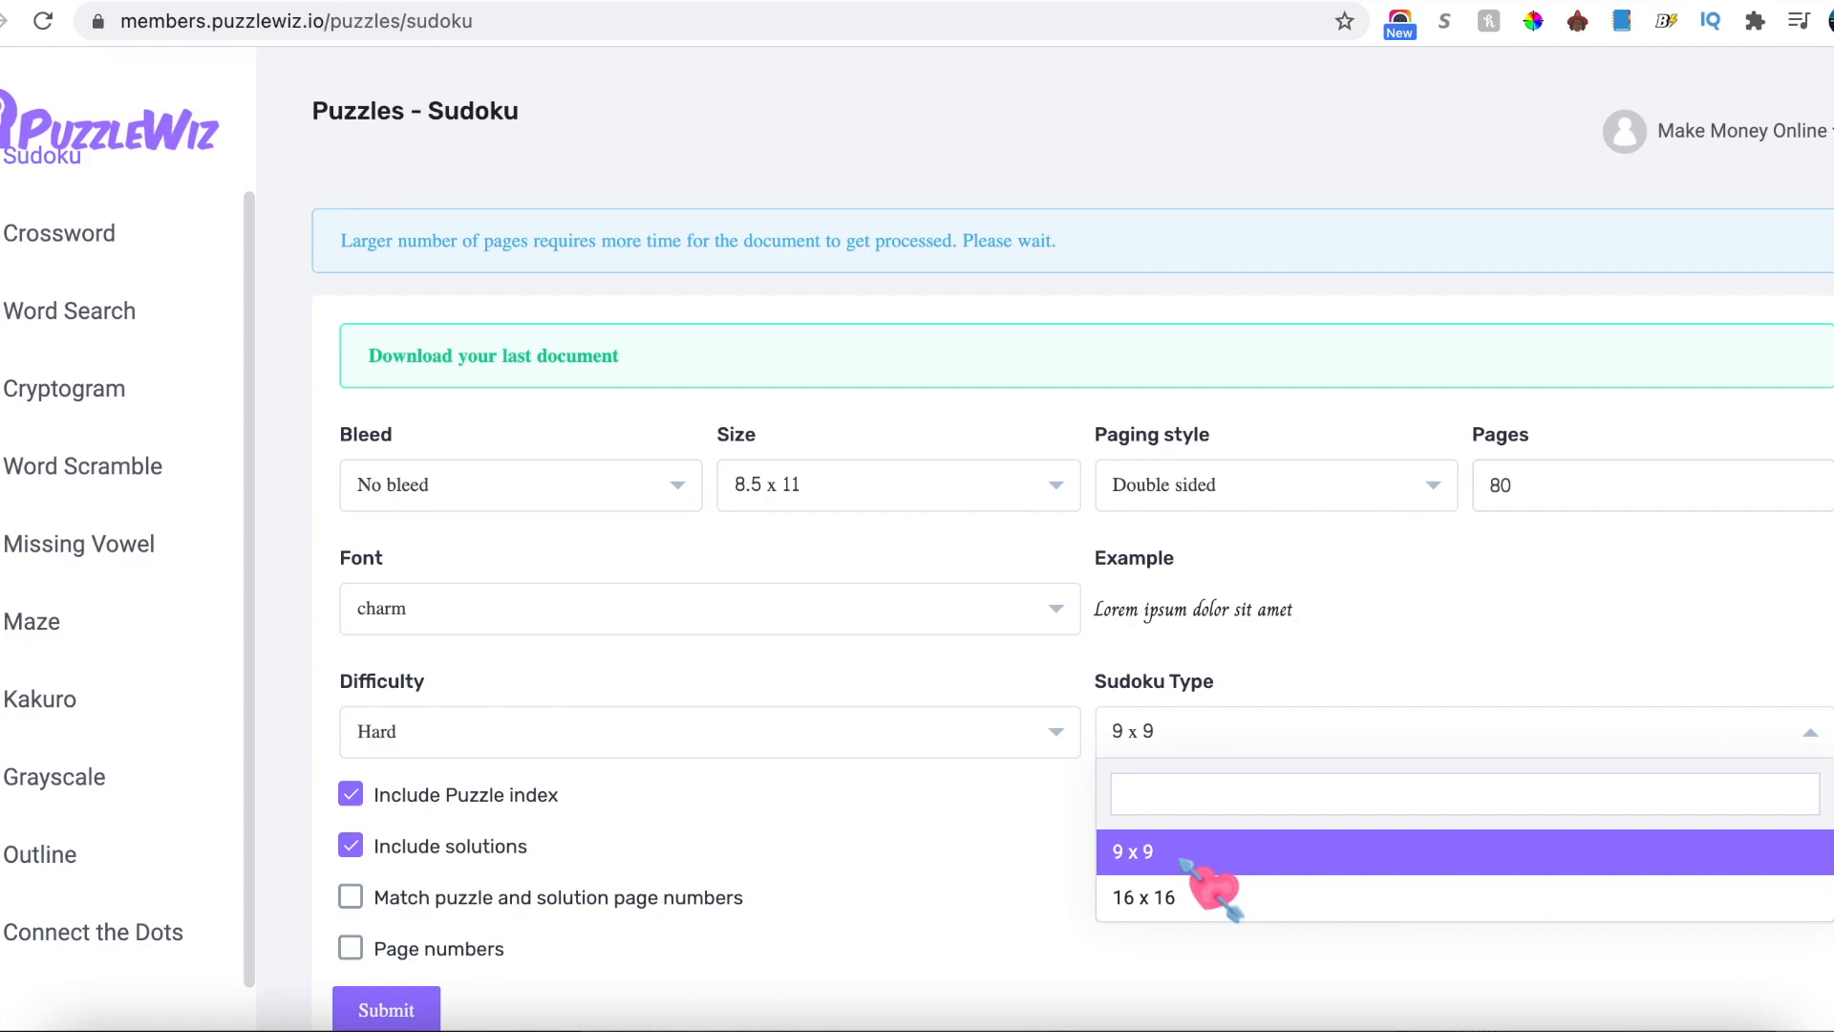
pyautogui.click(1052, 828)
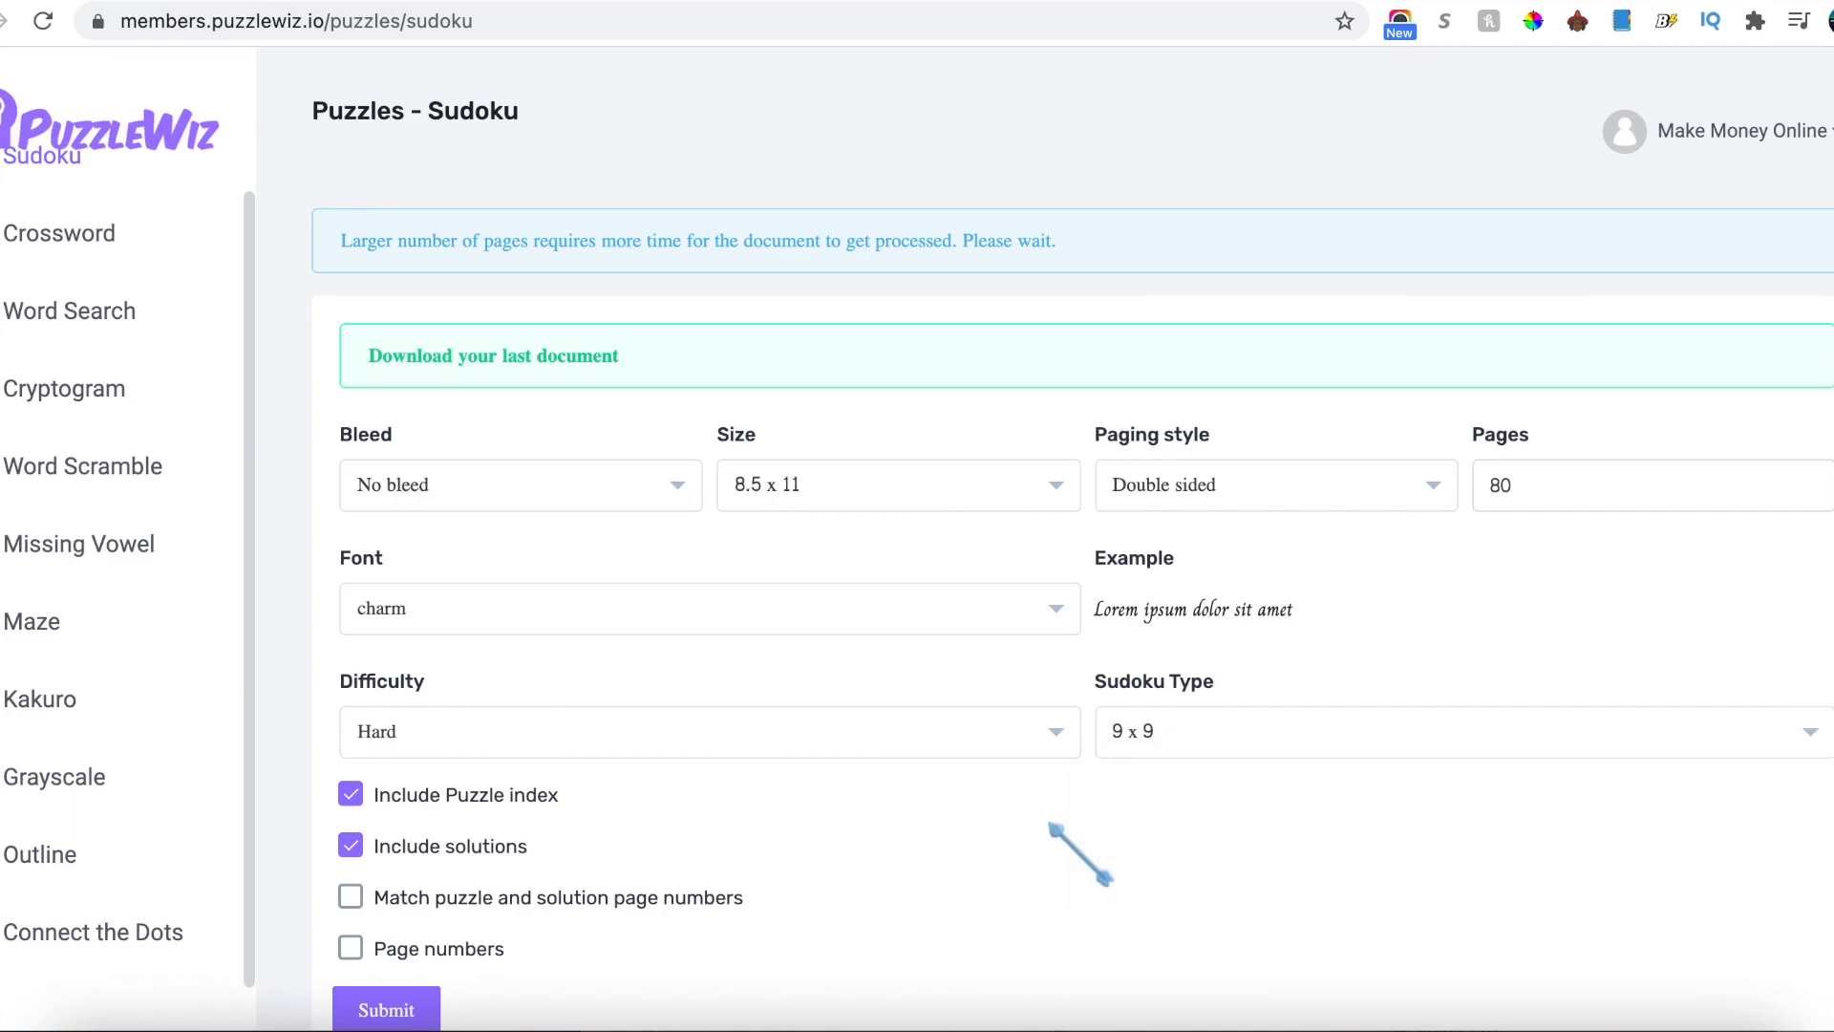
pyautogui.click(1154, 743)
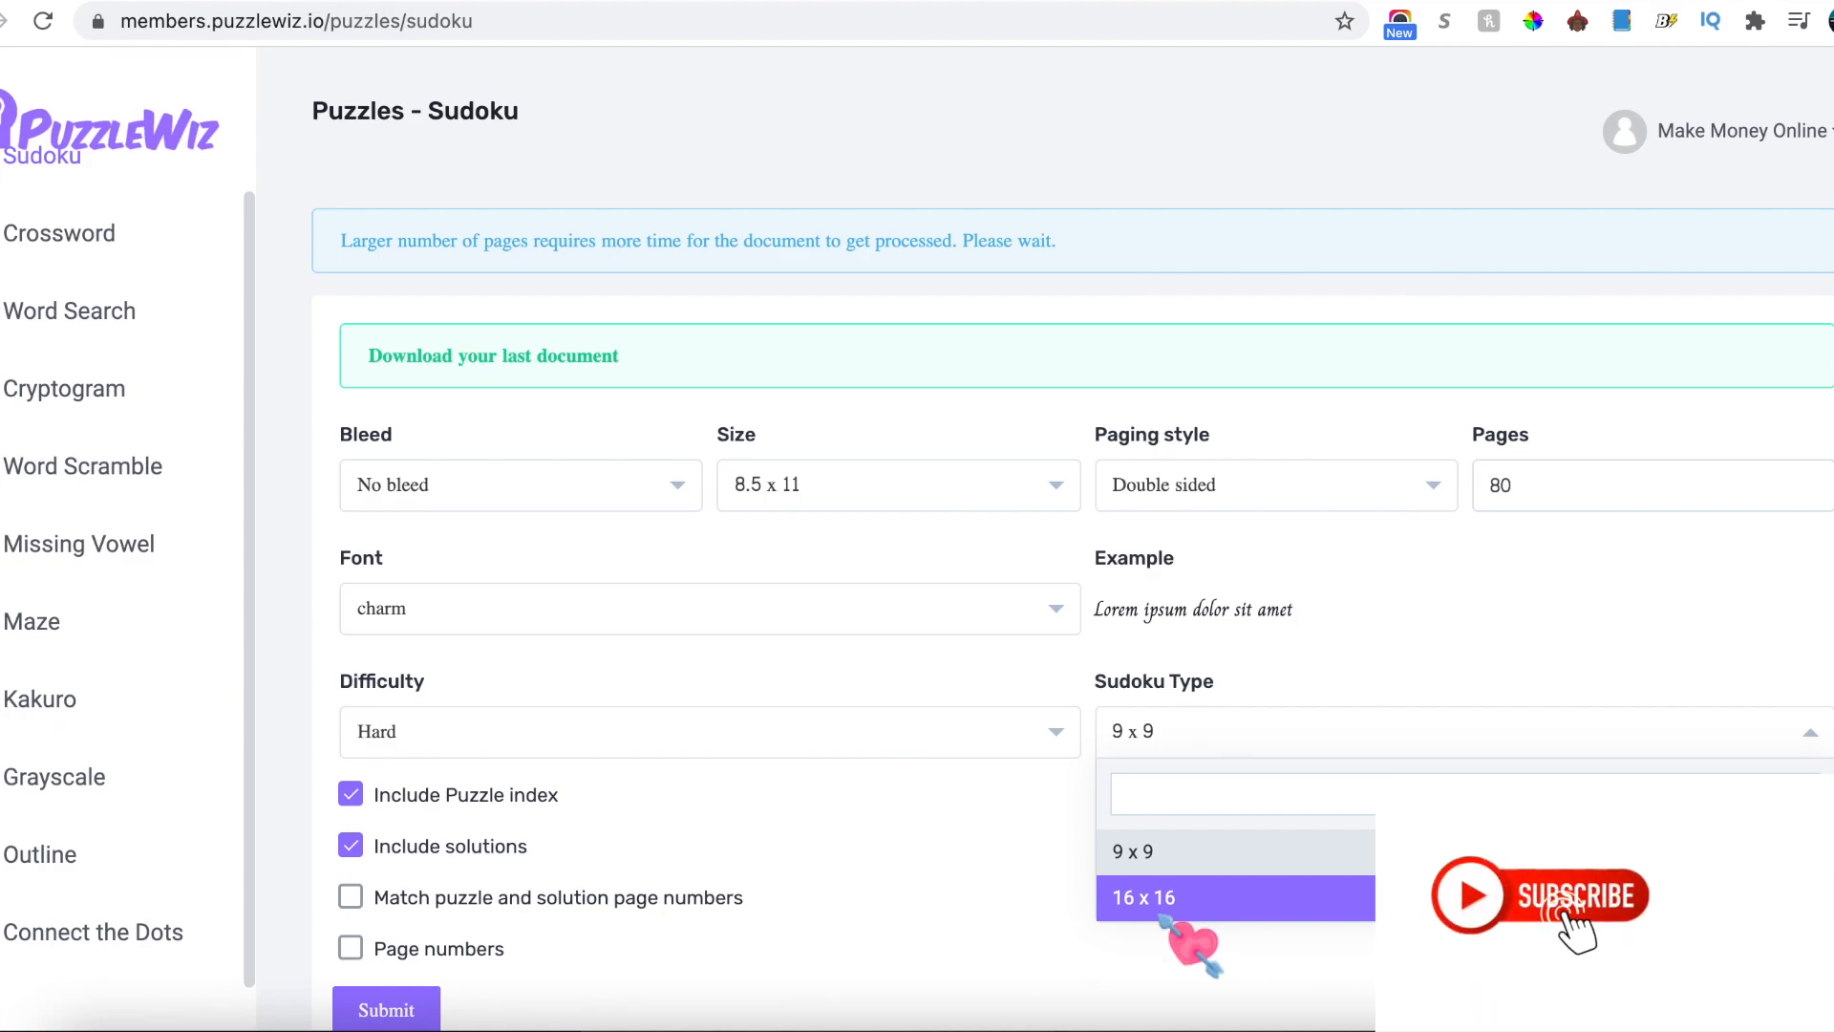
pyautogui.click(968, 890)
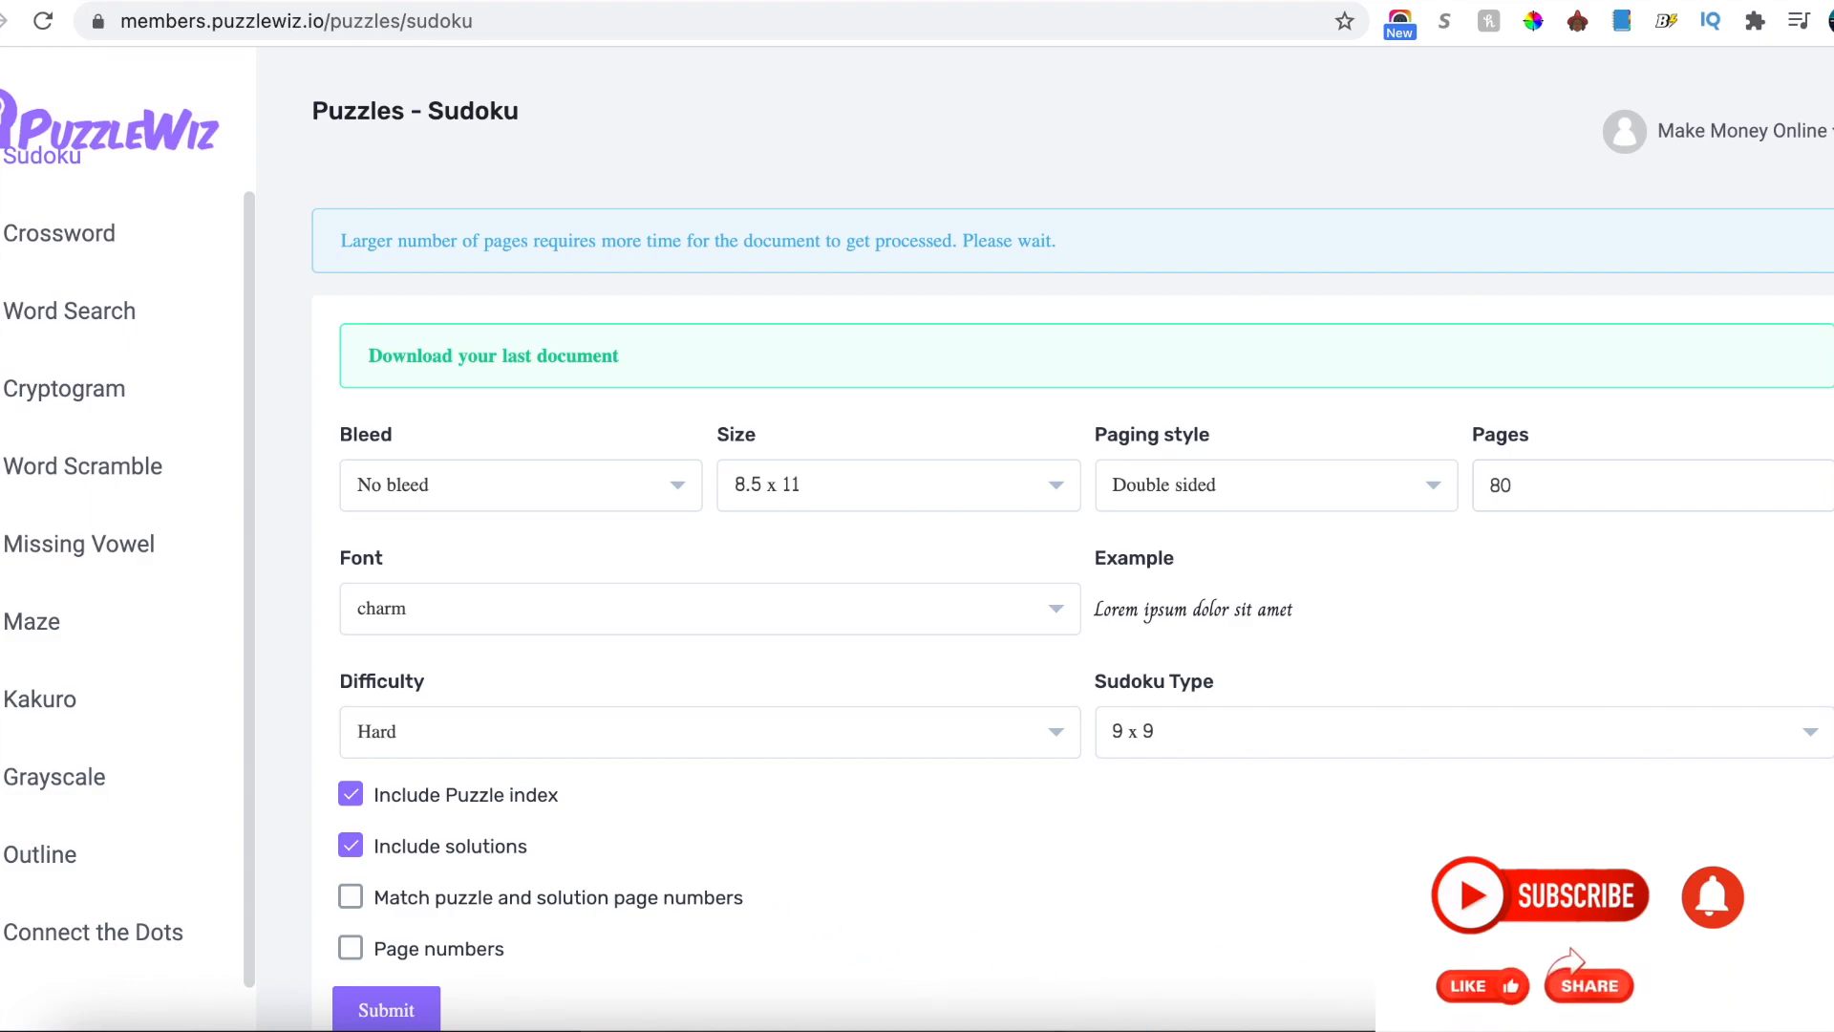
# Step: Open the Calculator and multiply 80 by 7
pyautogui.click(1423, 1029)
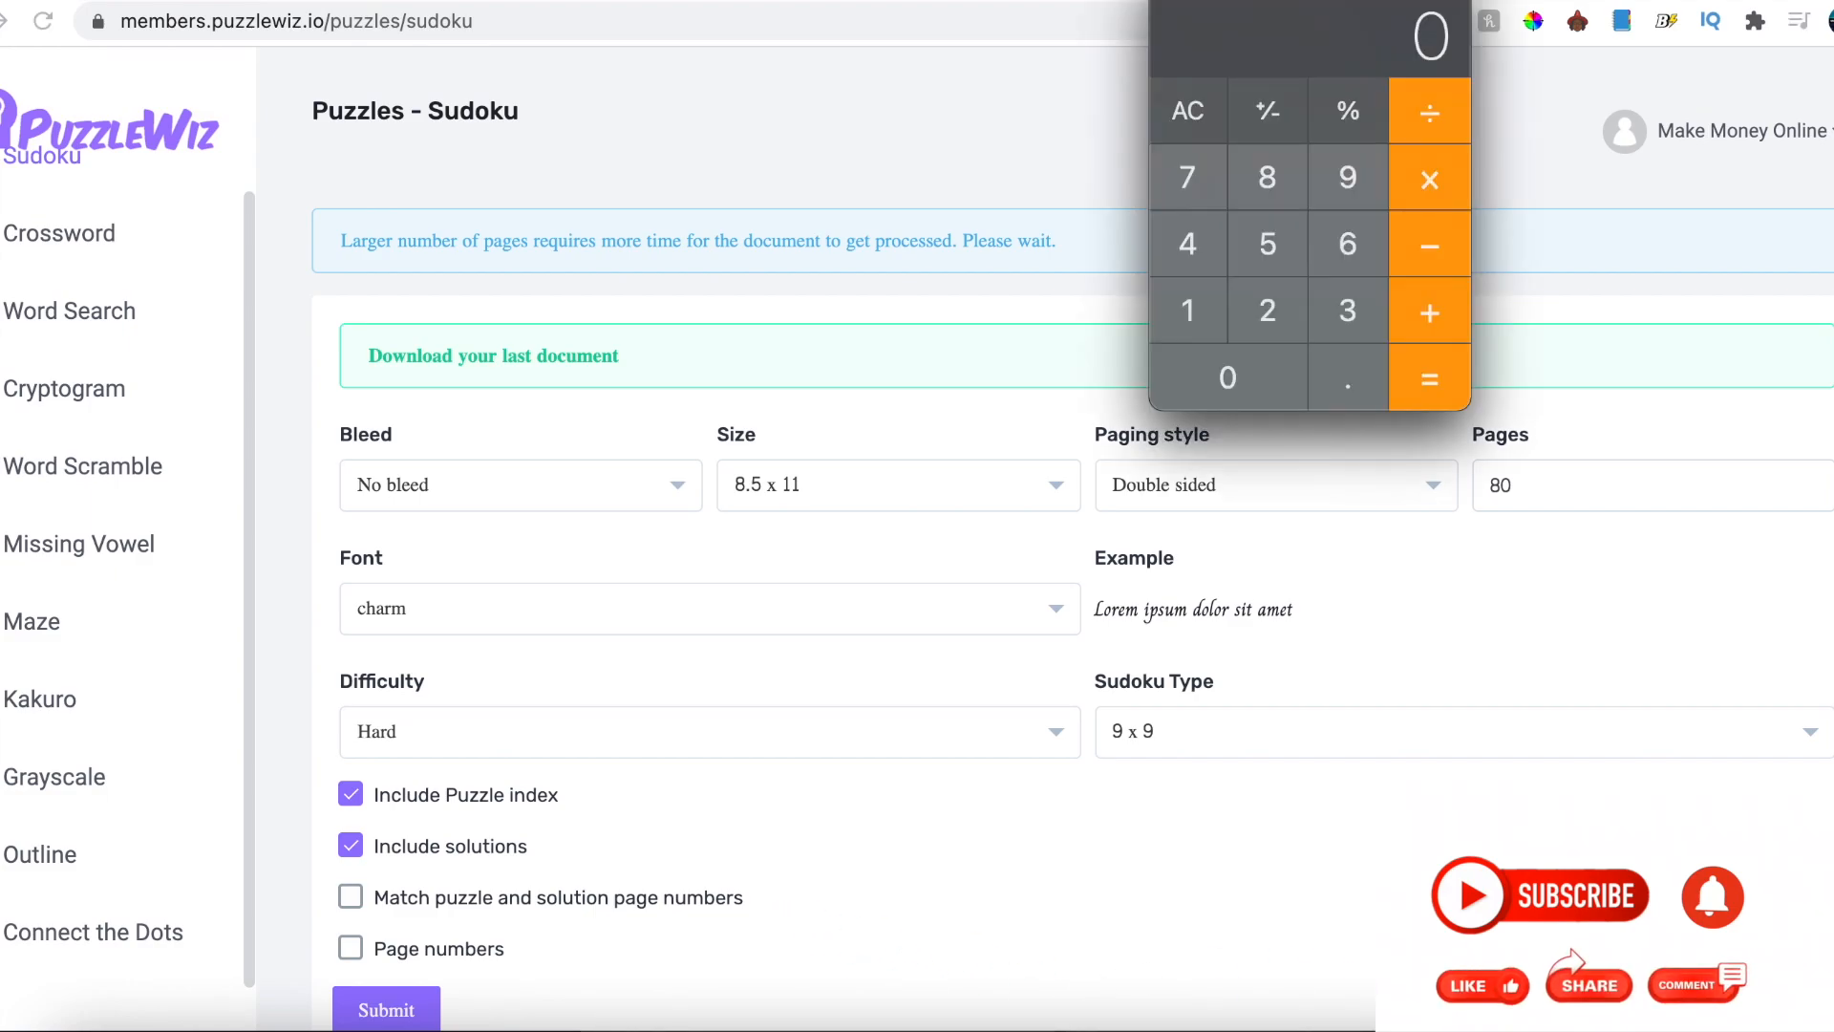
pyautogui.click(1268, 178)
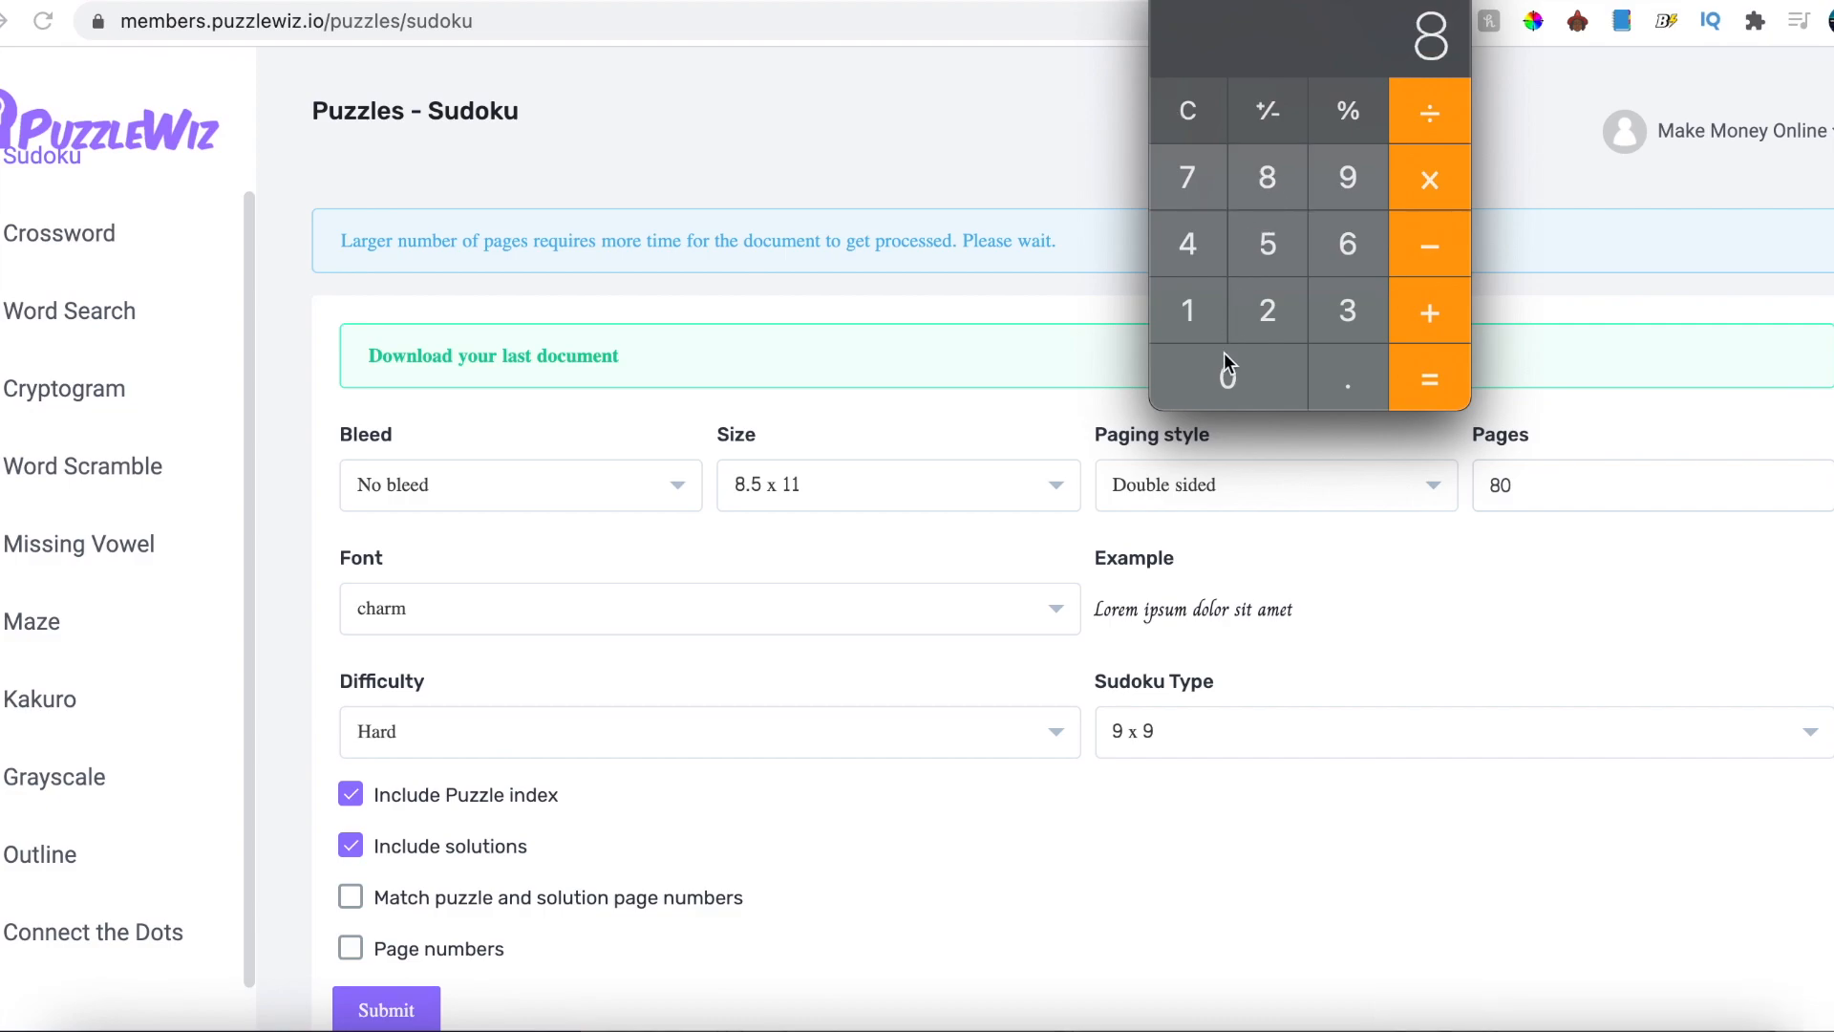
pyautogui.click(1227, 379)
pyautogui.click(1430, 180)
pyautogui.click(1219, 179)
pyautogui.click(1438, 375)
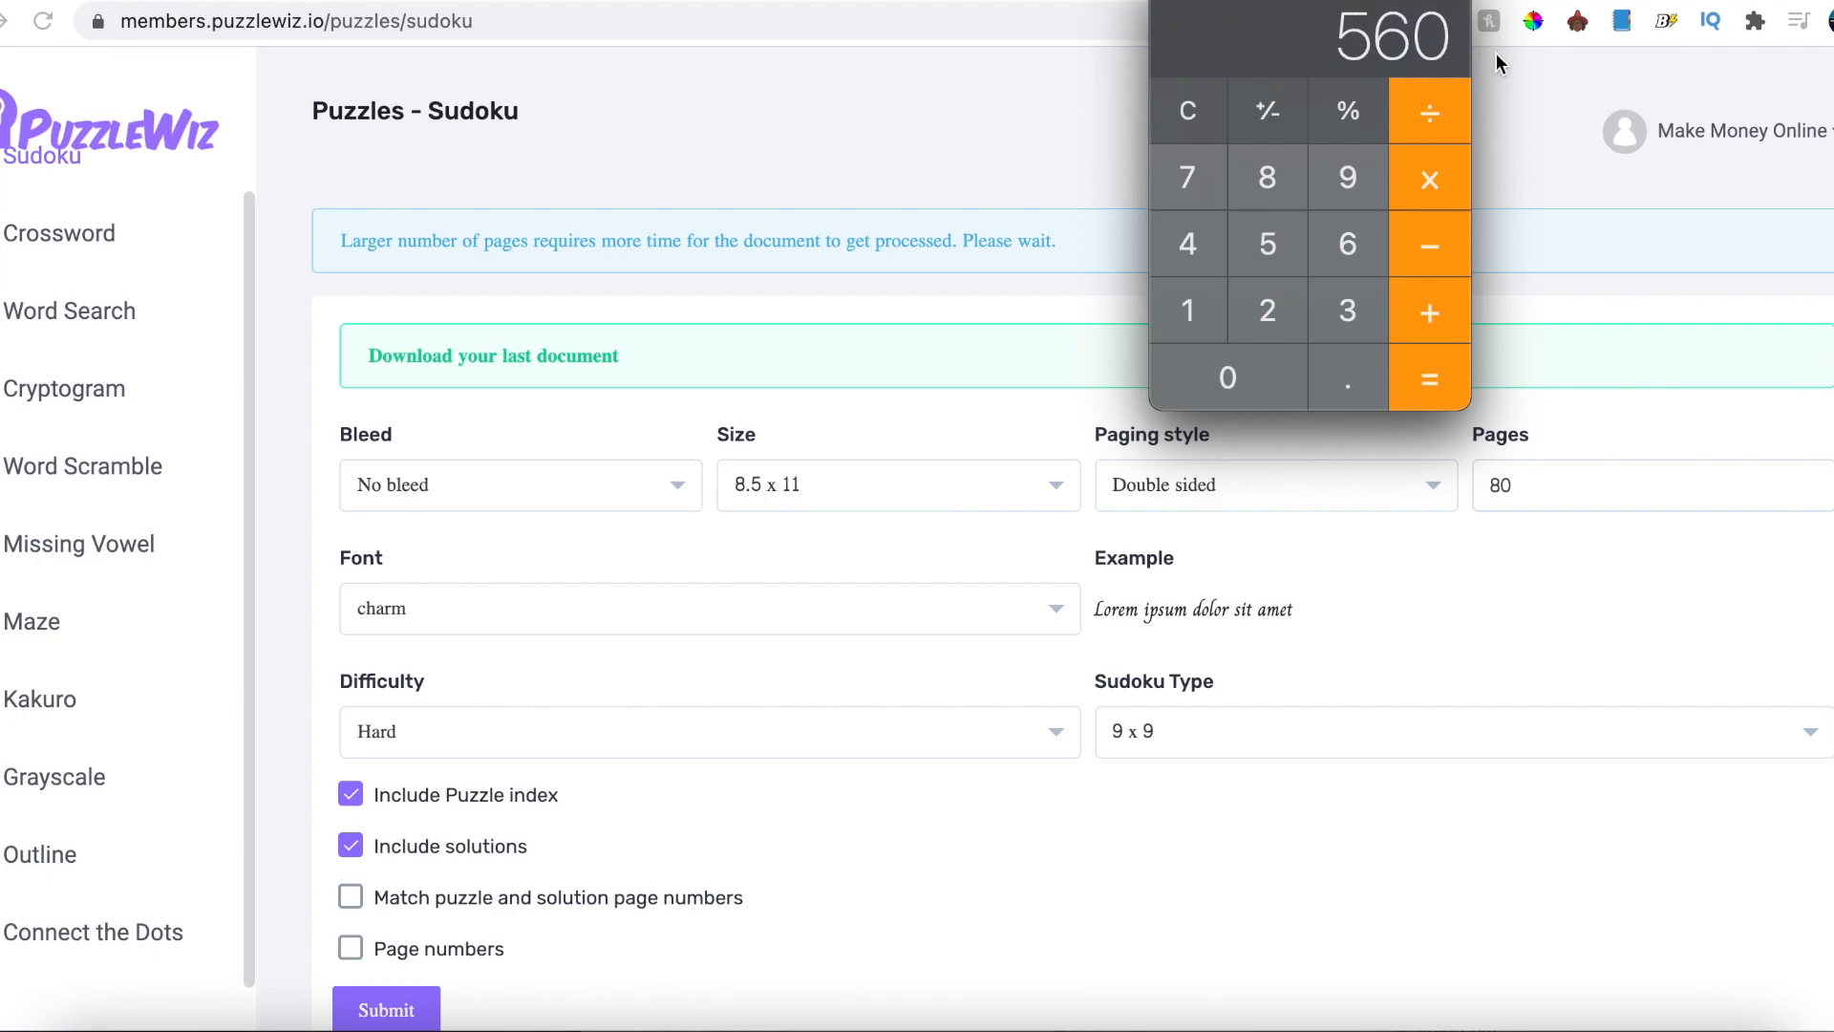
# Step: Clear the Calculator and divide 500 by 80
pyautogui.click(1189, 115)
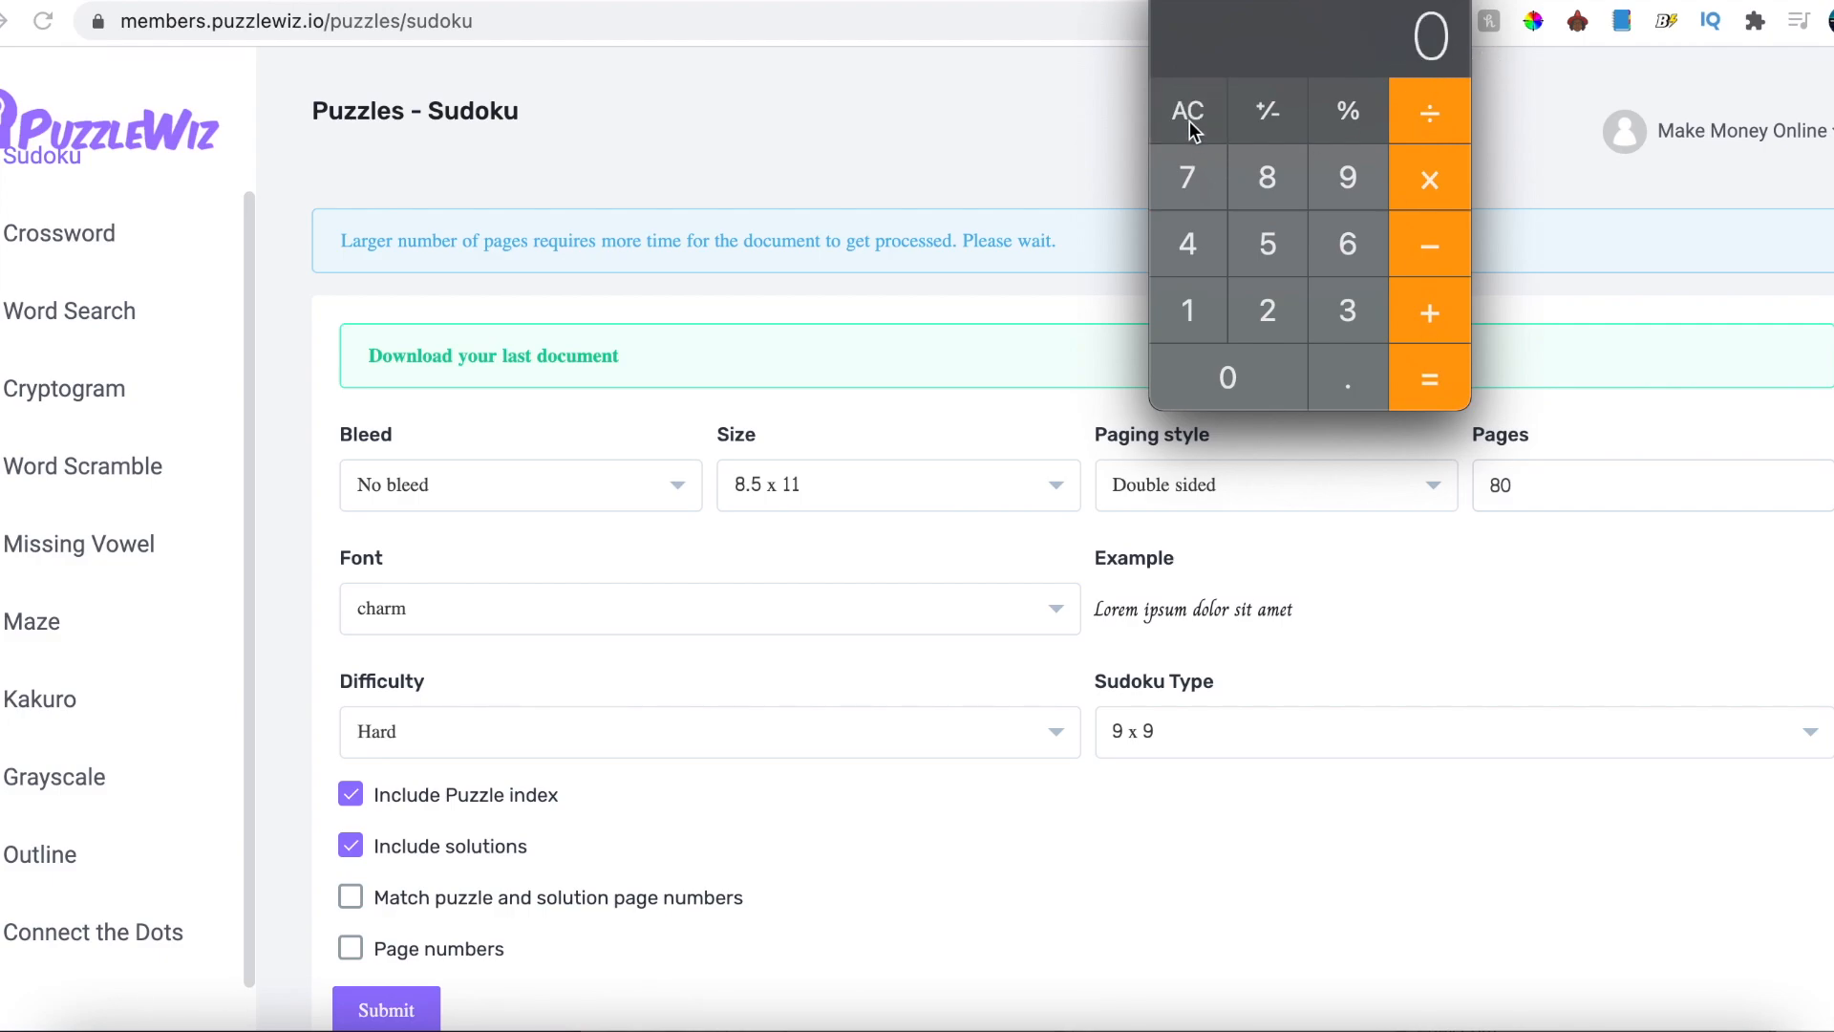
pyautogui.click(1285, 273)
pyautogui.doubleClick(1264, 354)
pyautogui.click(1289, 179)
pyautogui.click(1240, 371)
pyautogui.click(1425, 378)
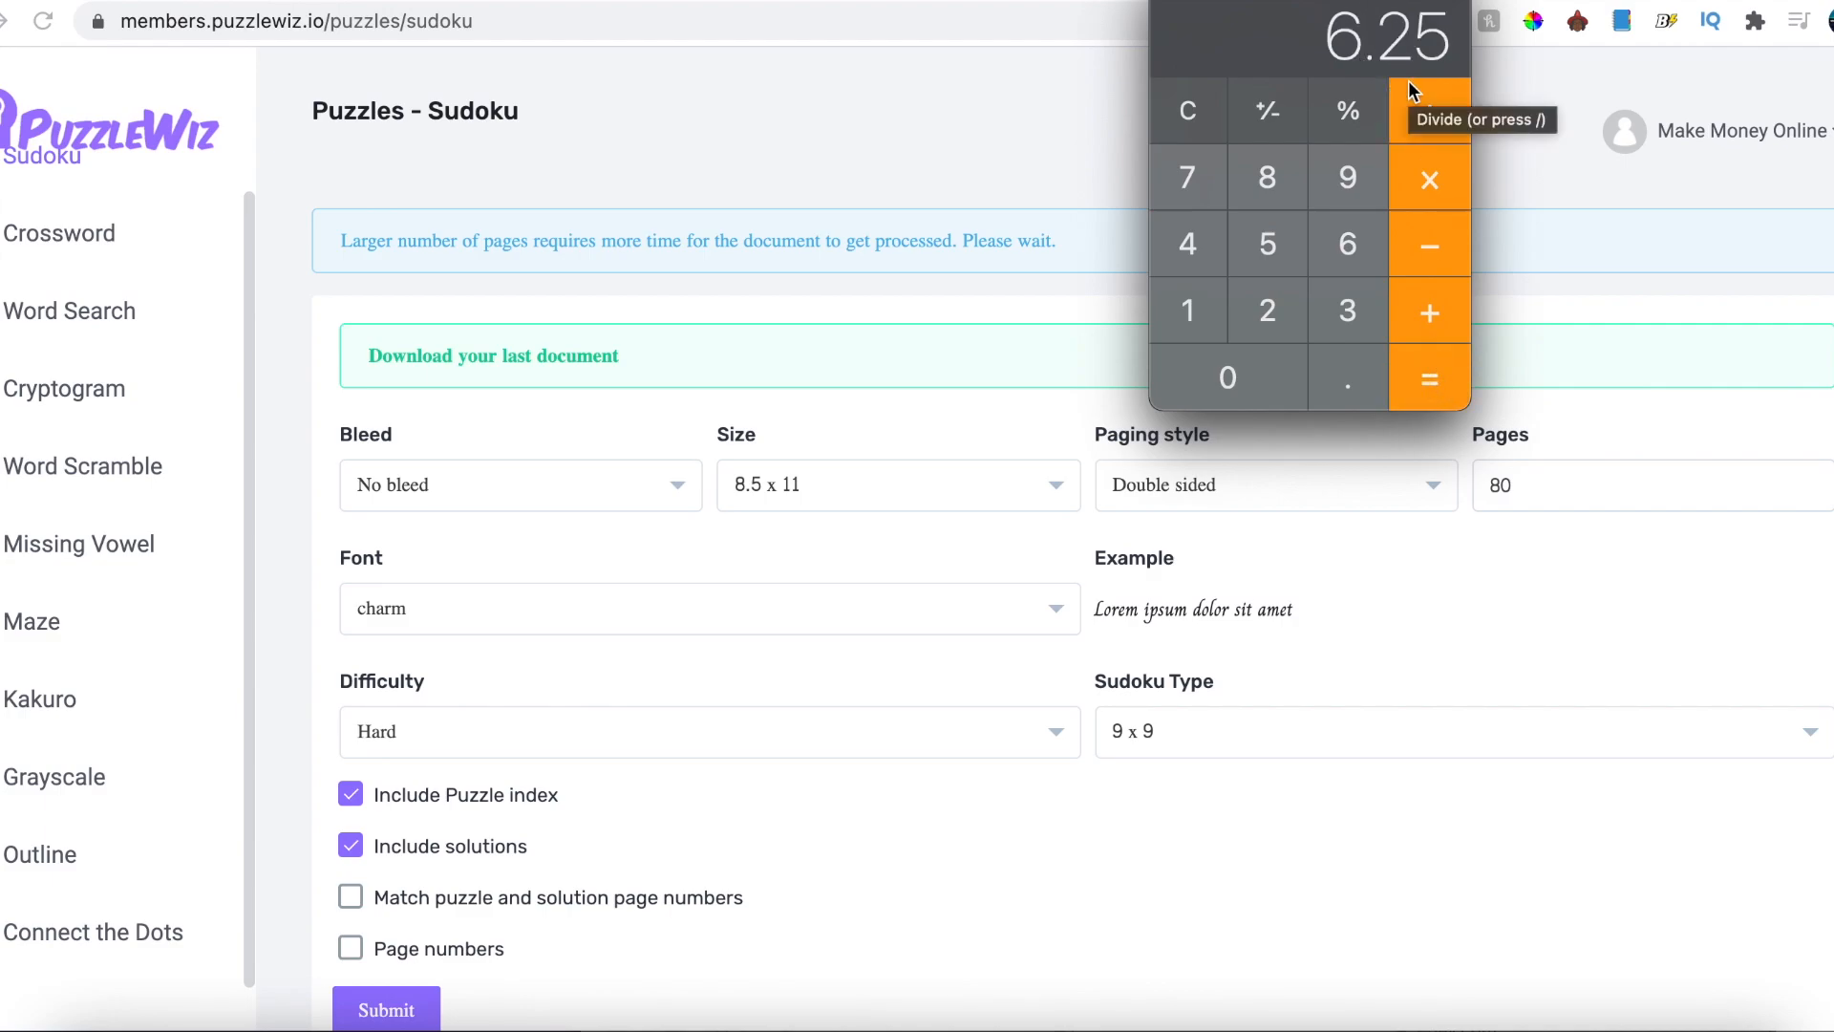
# Step: Clear the Calculator, multiply 80 by 7 again and close it
pyautogui.click(1213, 108)
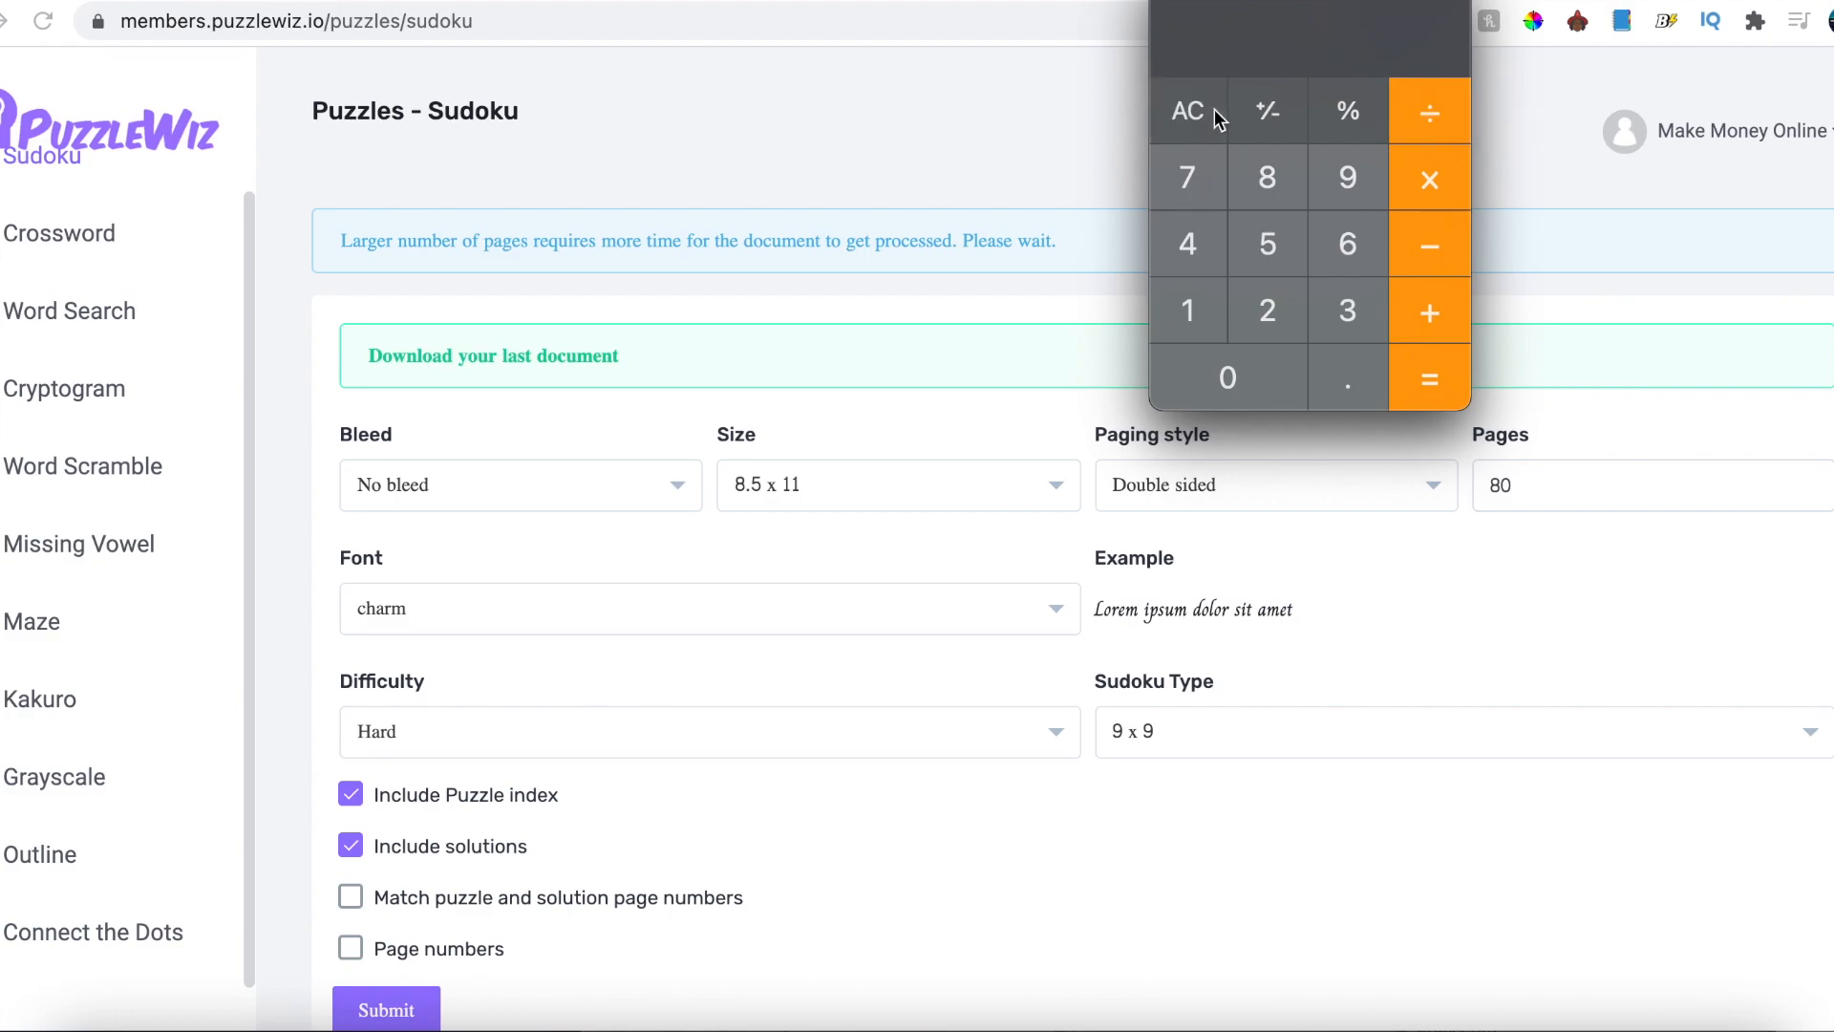
pyautogui.click(1282, 182)
pyautogui.click(1257, 368)
pyautogui.click(1427, 182)
pyautogui.click(1205, 189)
pyautogui.click(1423, 365)
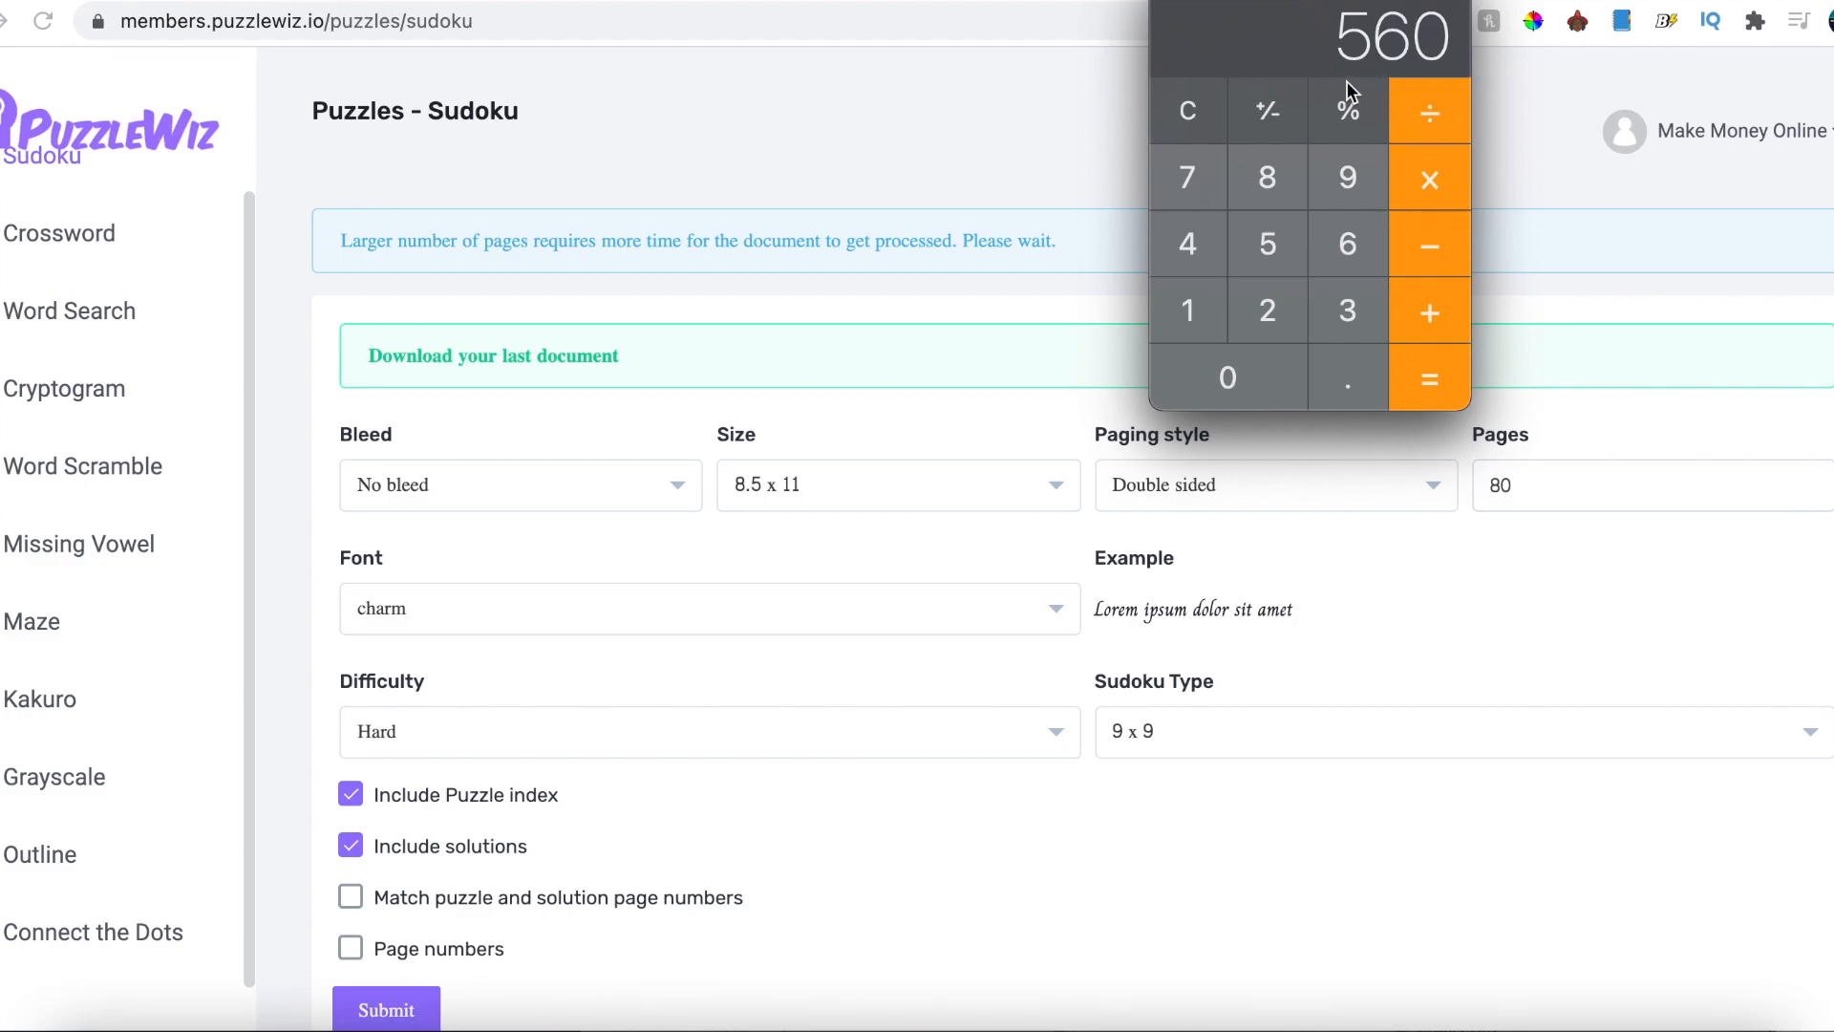
pyautogui.click(1169, 5)
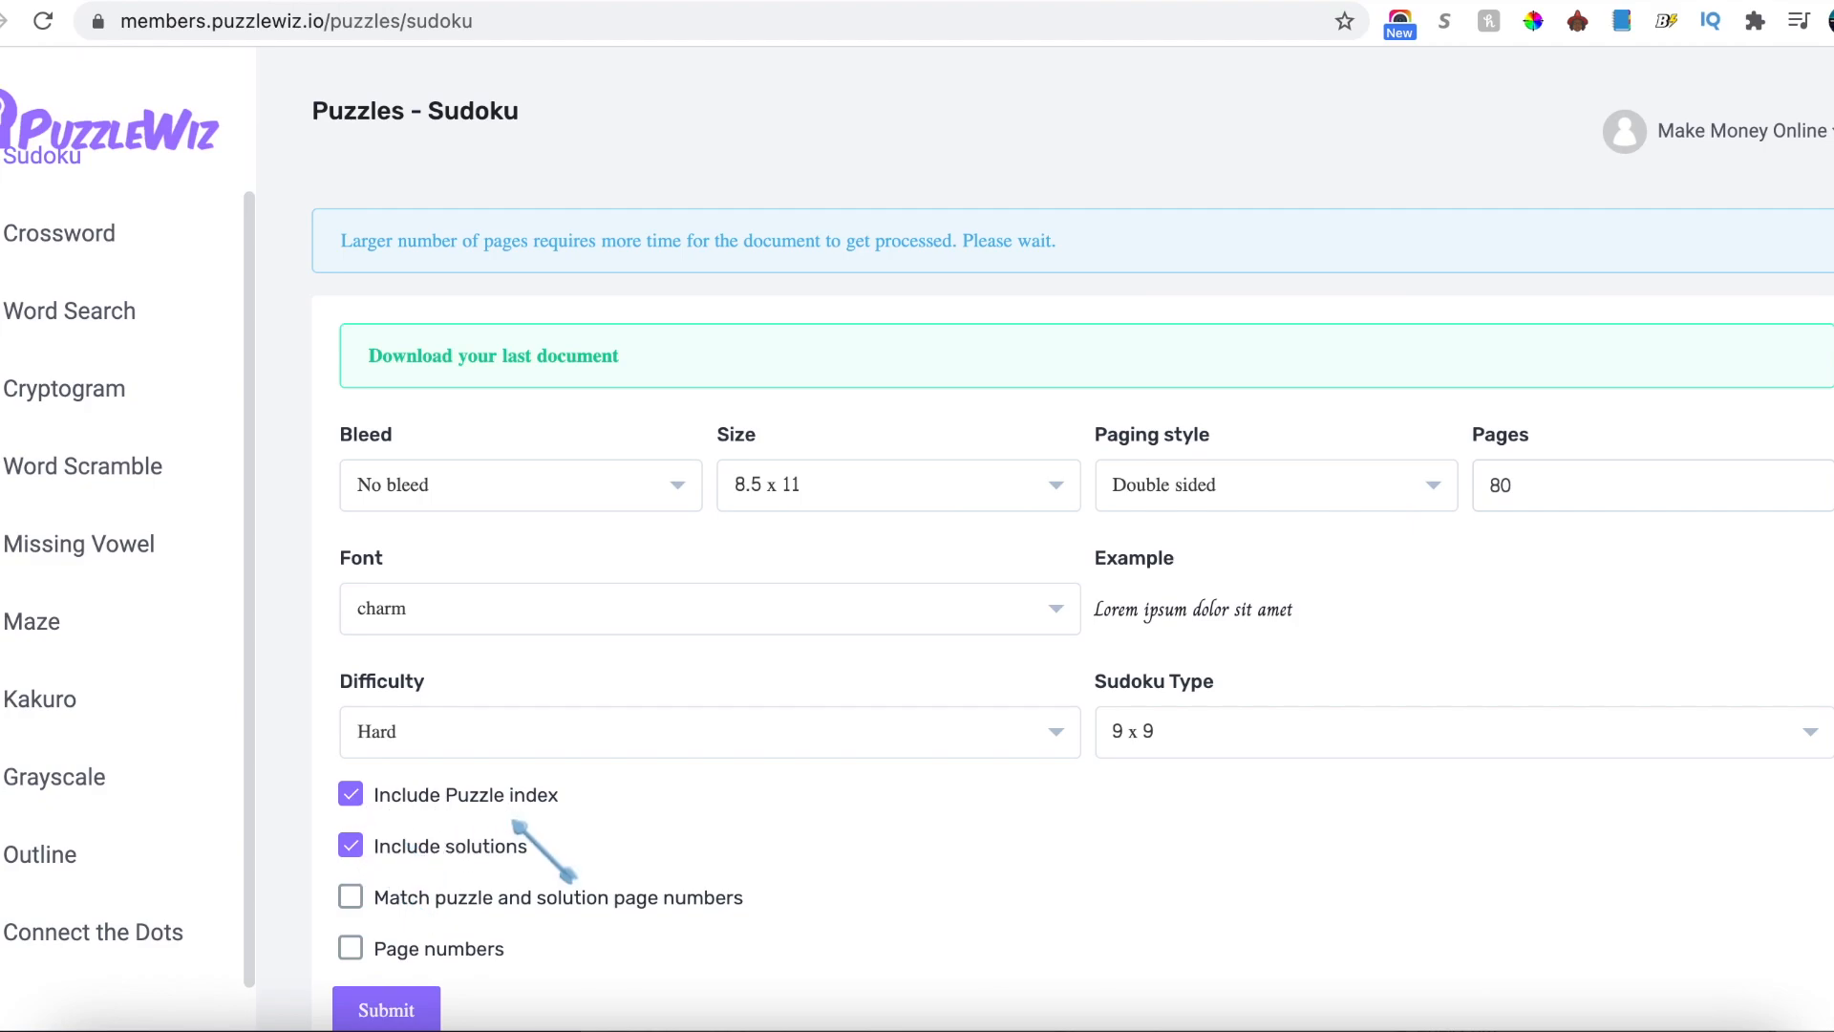
# Step: Exclude the puzzle index and submit the PuzzleWiz sudoku settings to generate the document
pyautogui.click(352, 798)
pyautogui.click(413, 1014)
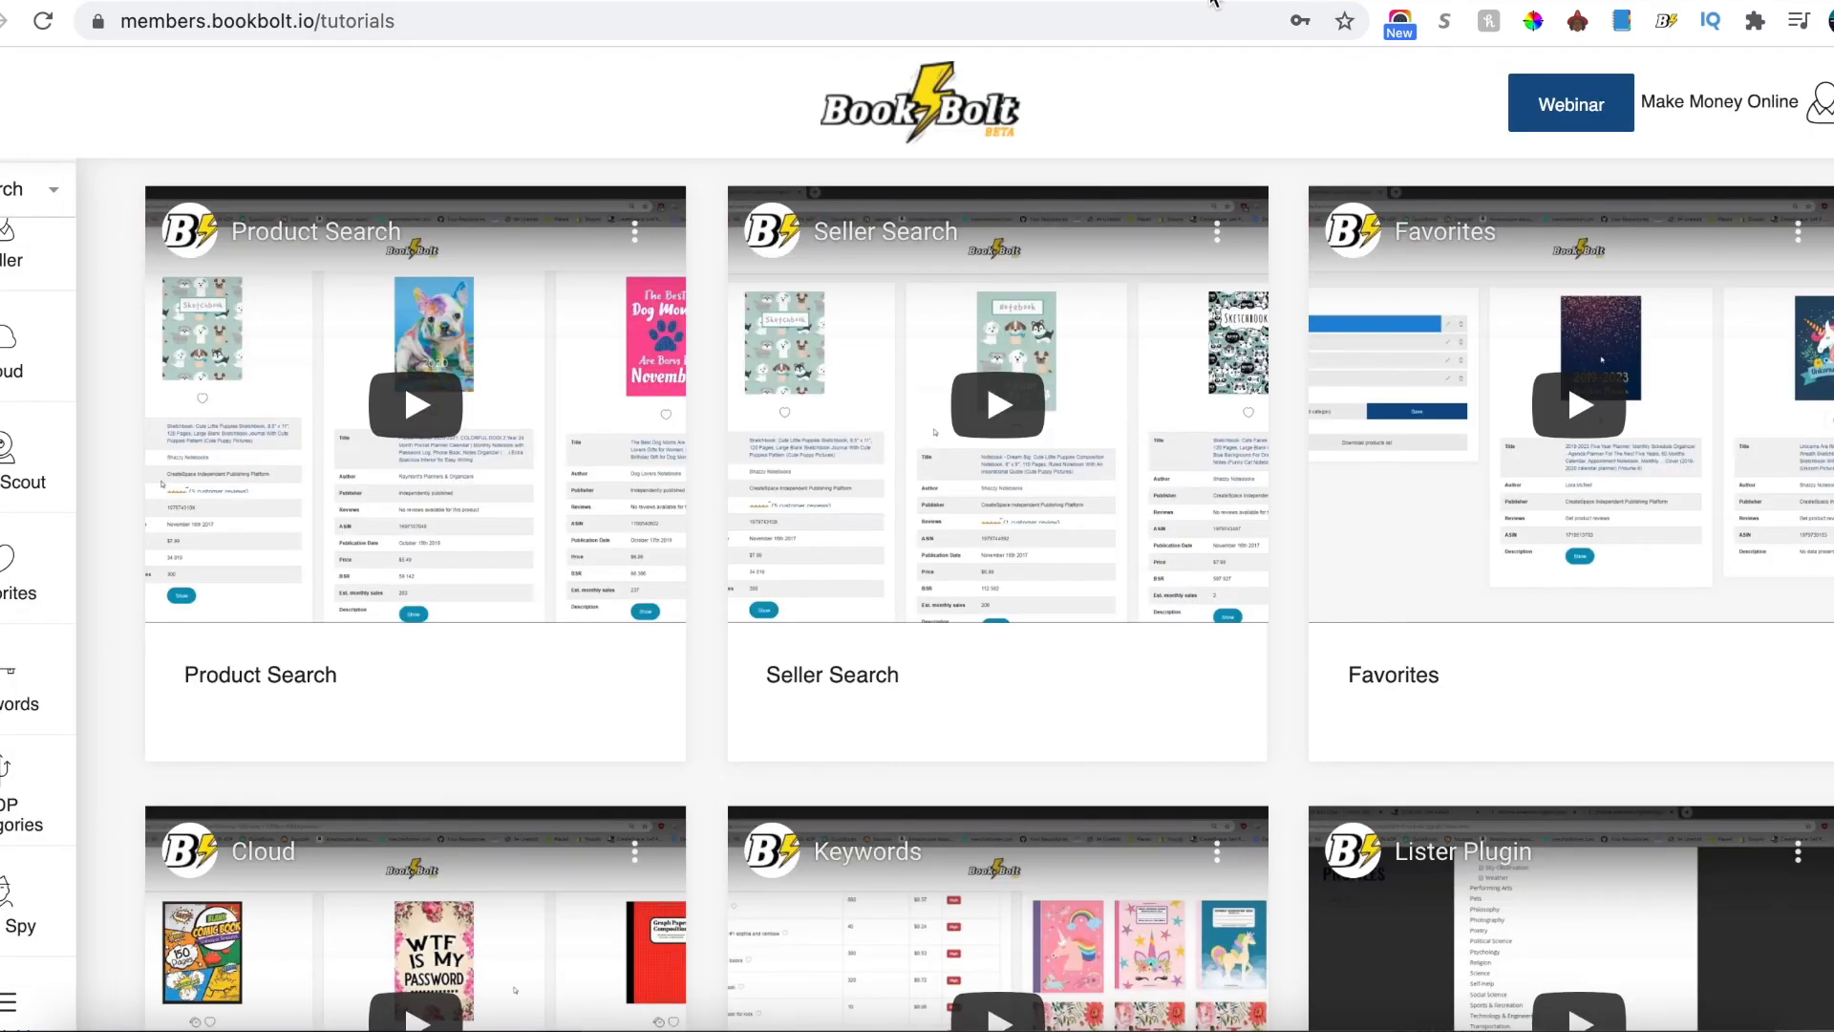
# Step: Open Book Bolt Designer from the Book Bolt account and log in with the saved account email and password
pyautogui.click(1827, 113)
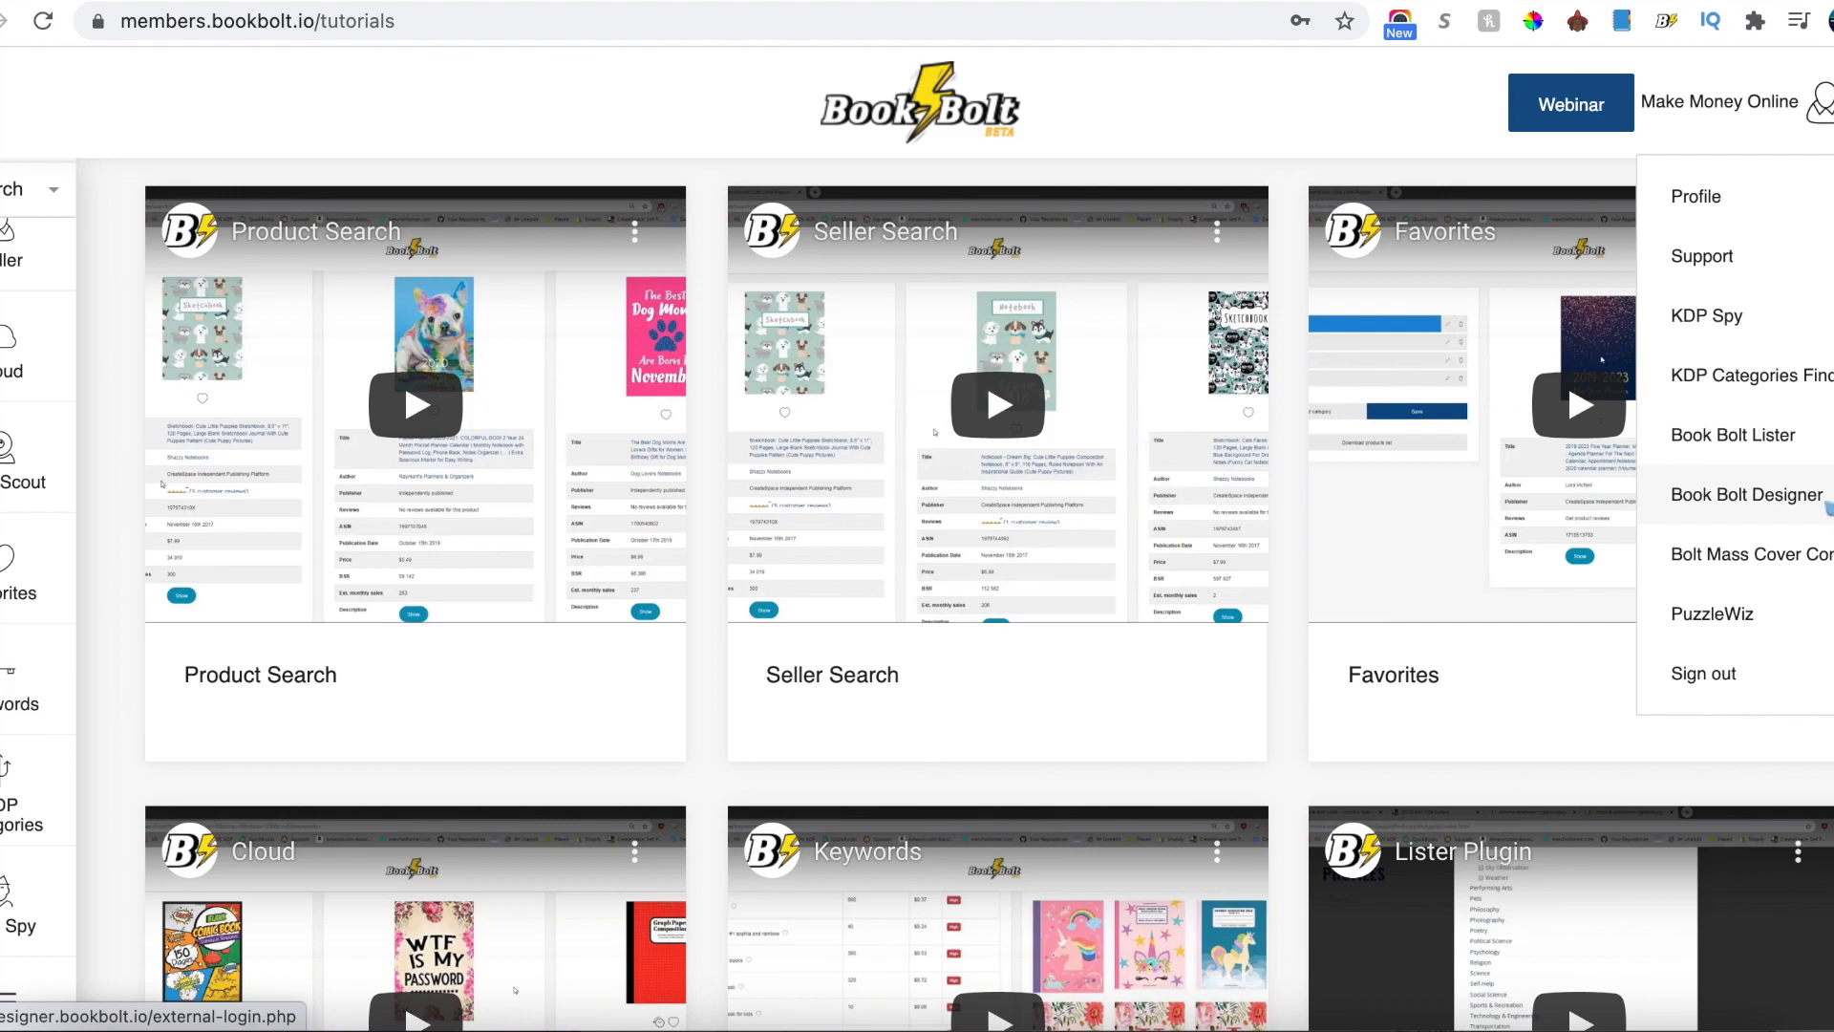
pyautogui.click(1826, 503)
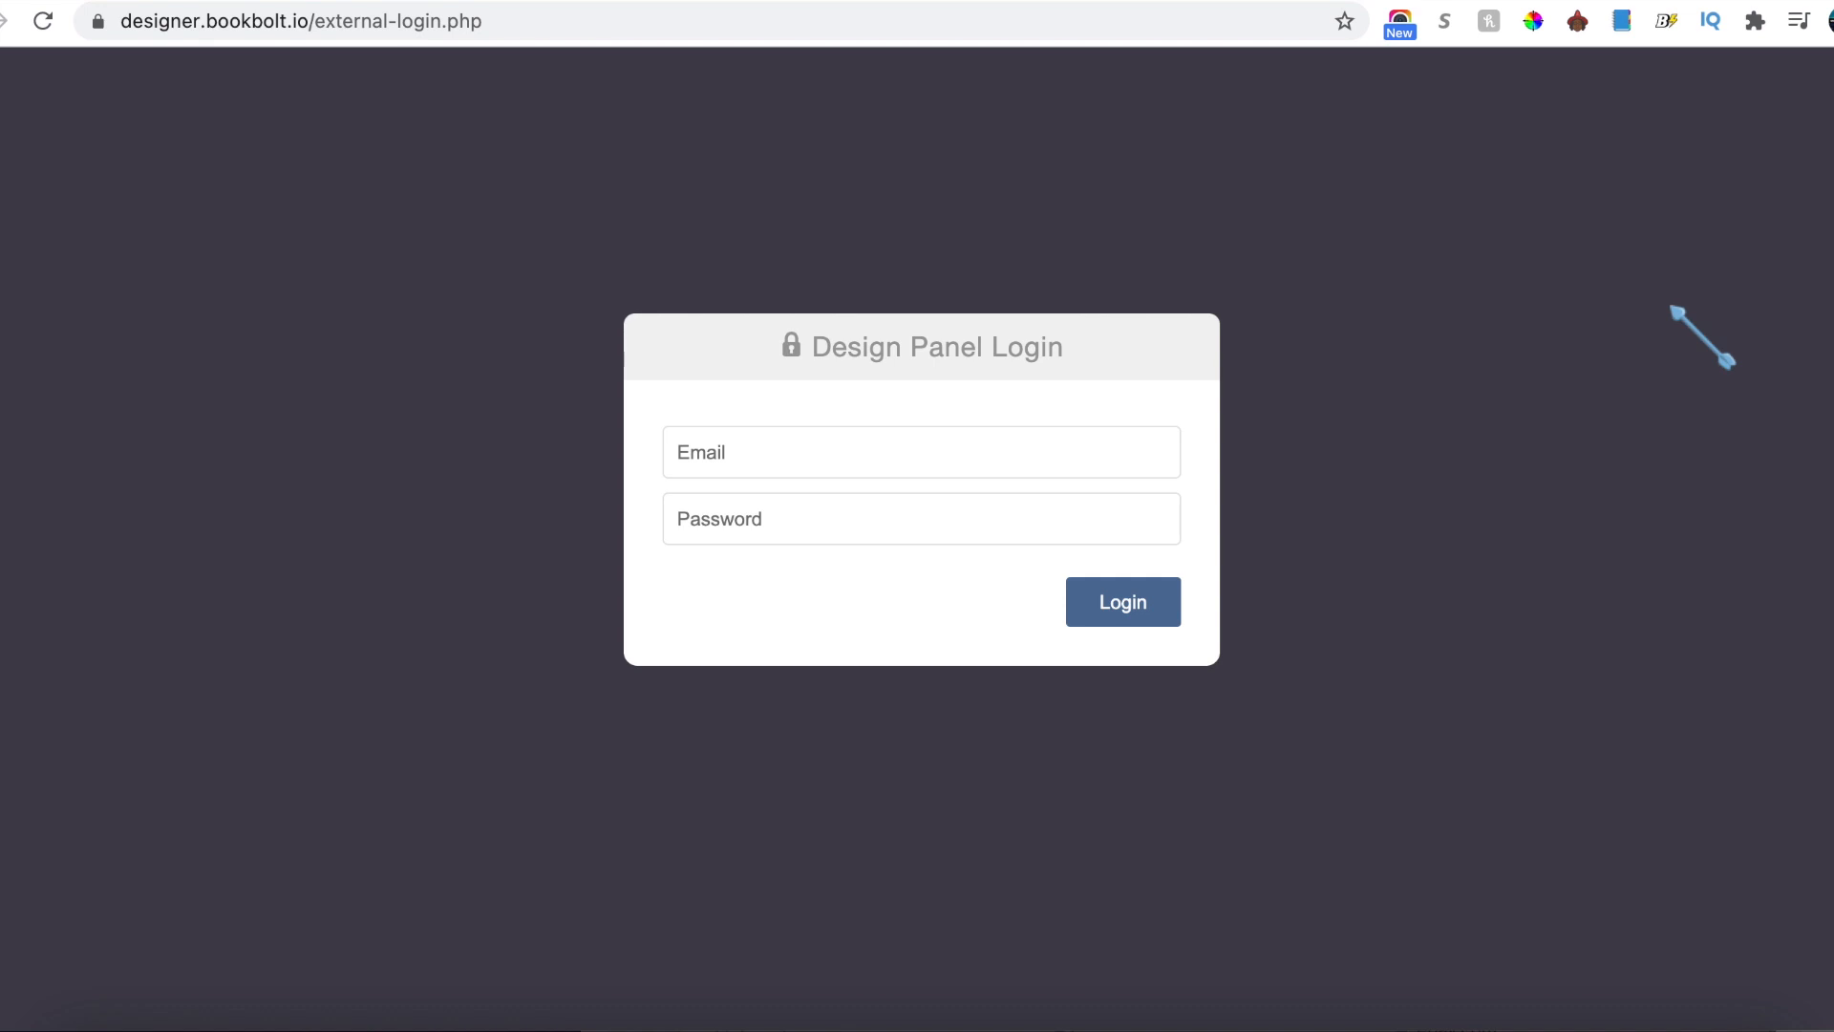
pyautogui.click(1158, 444)
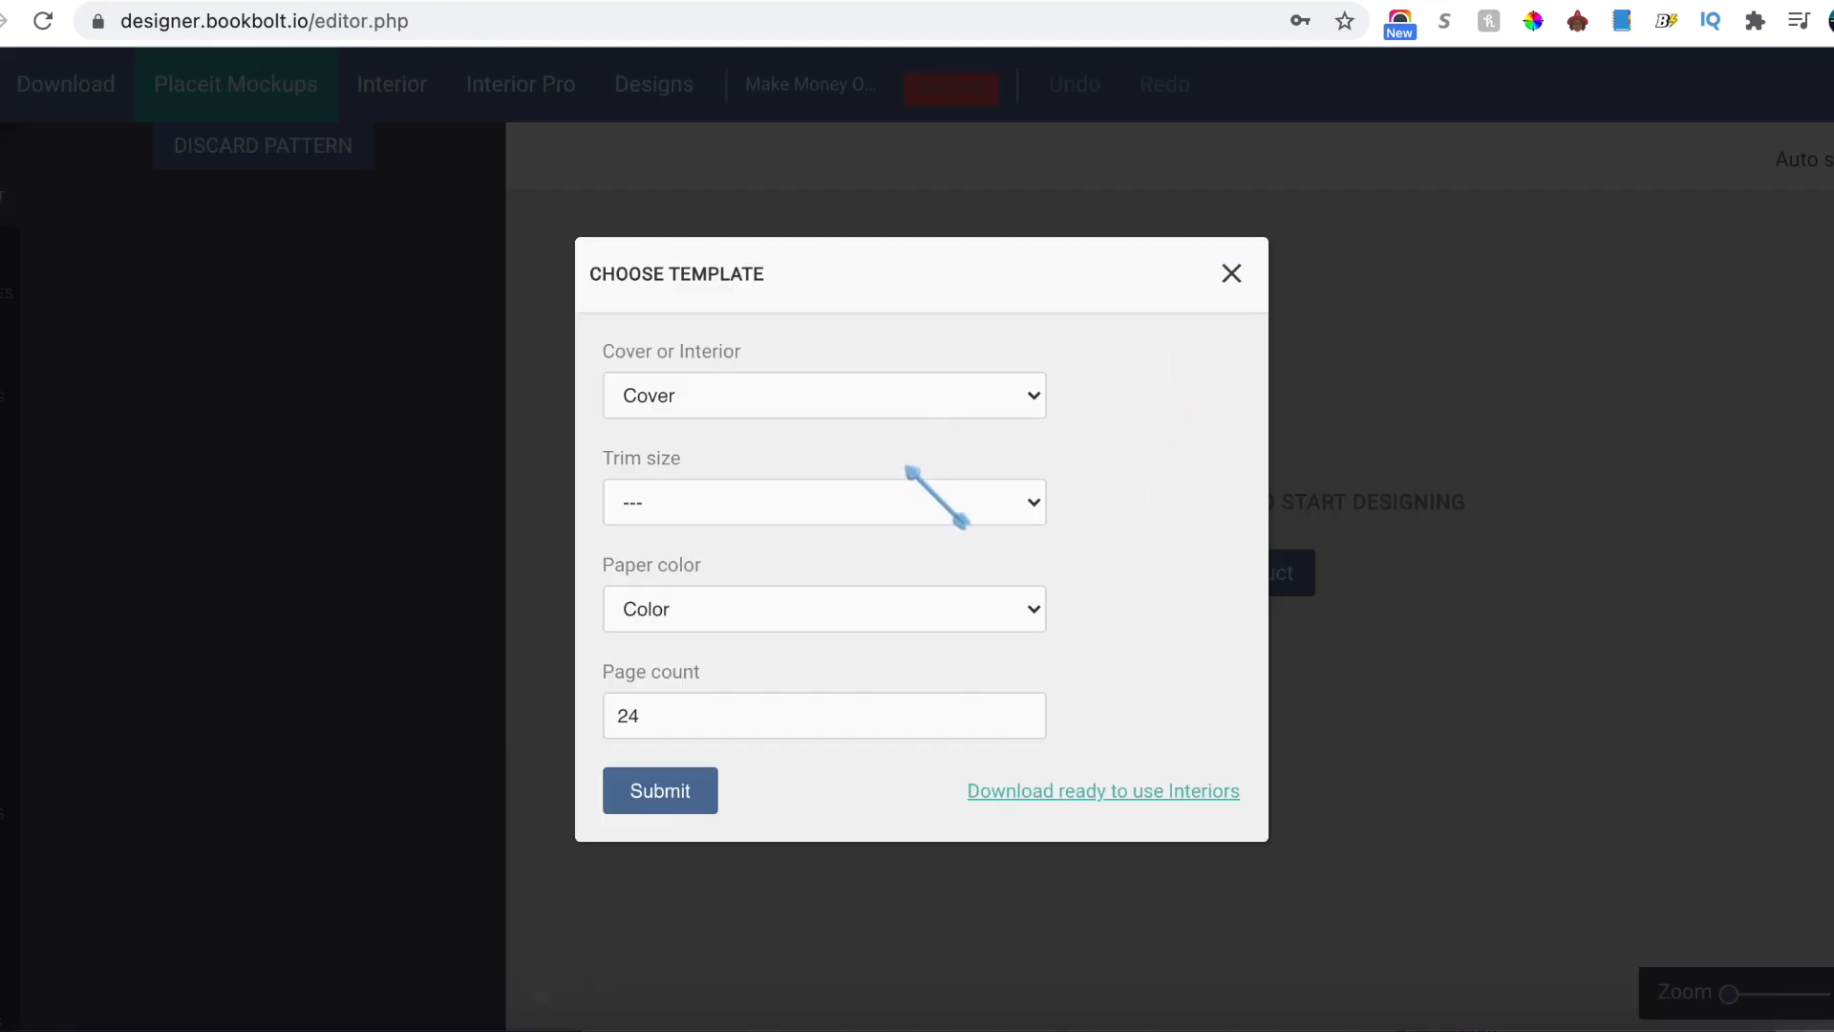
# Step: Choose a cover template with a trim size of 8.5 x 11 in and white paper
pyautogui.click(859, 401)
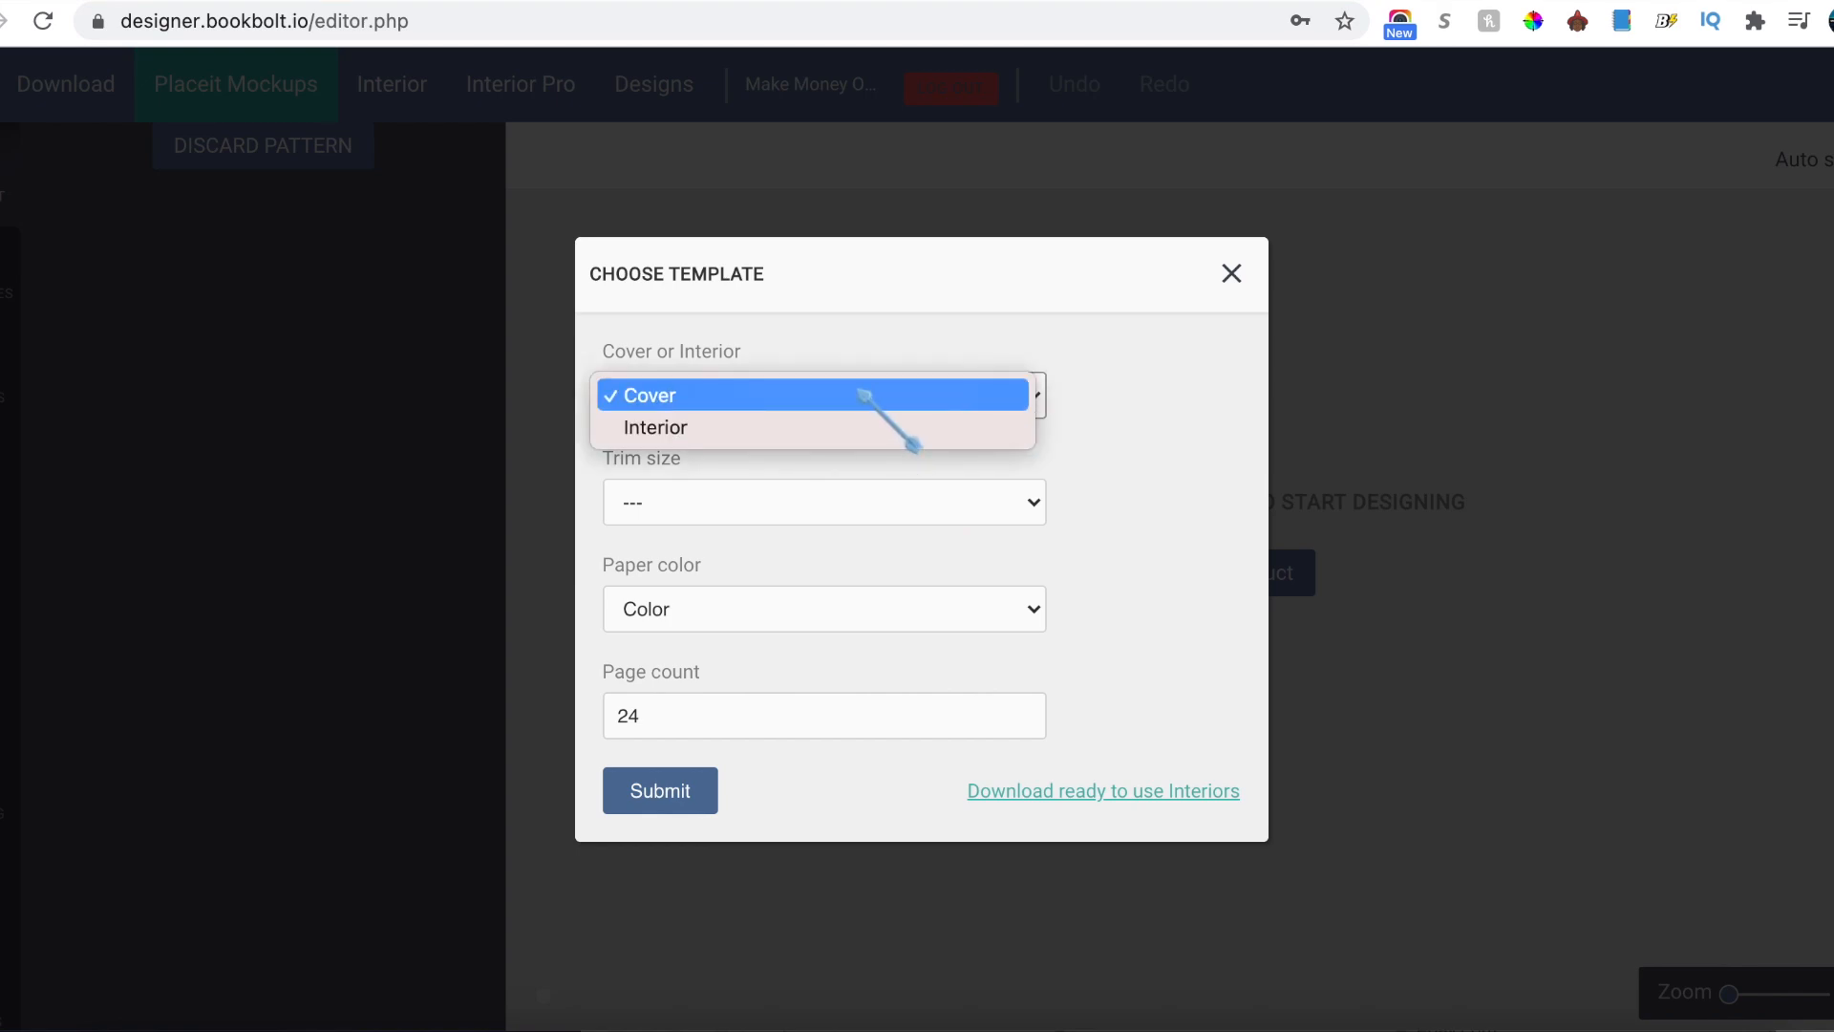
pyautogui.click(862, 394)
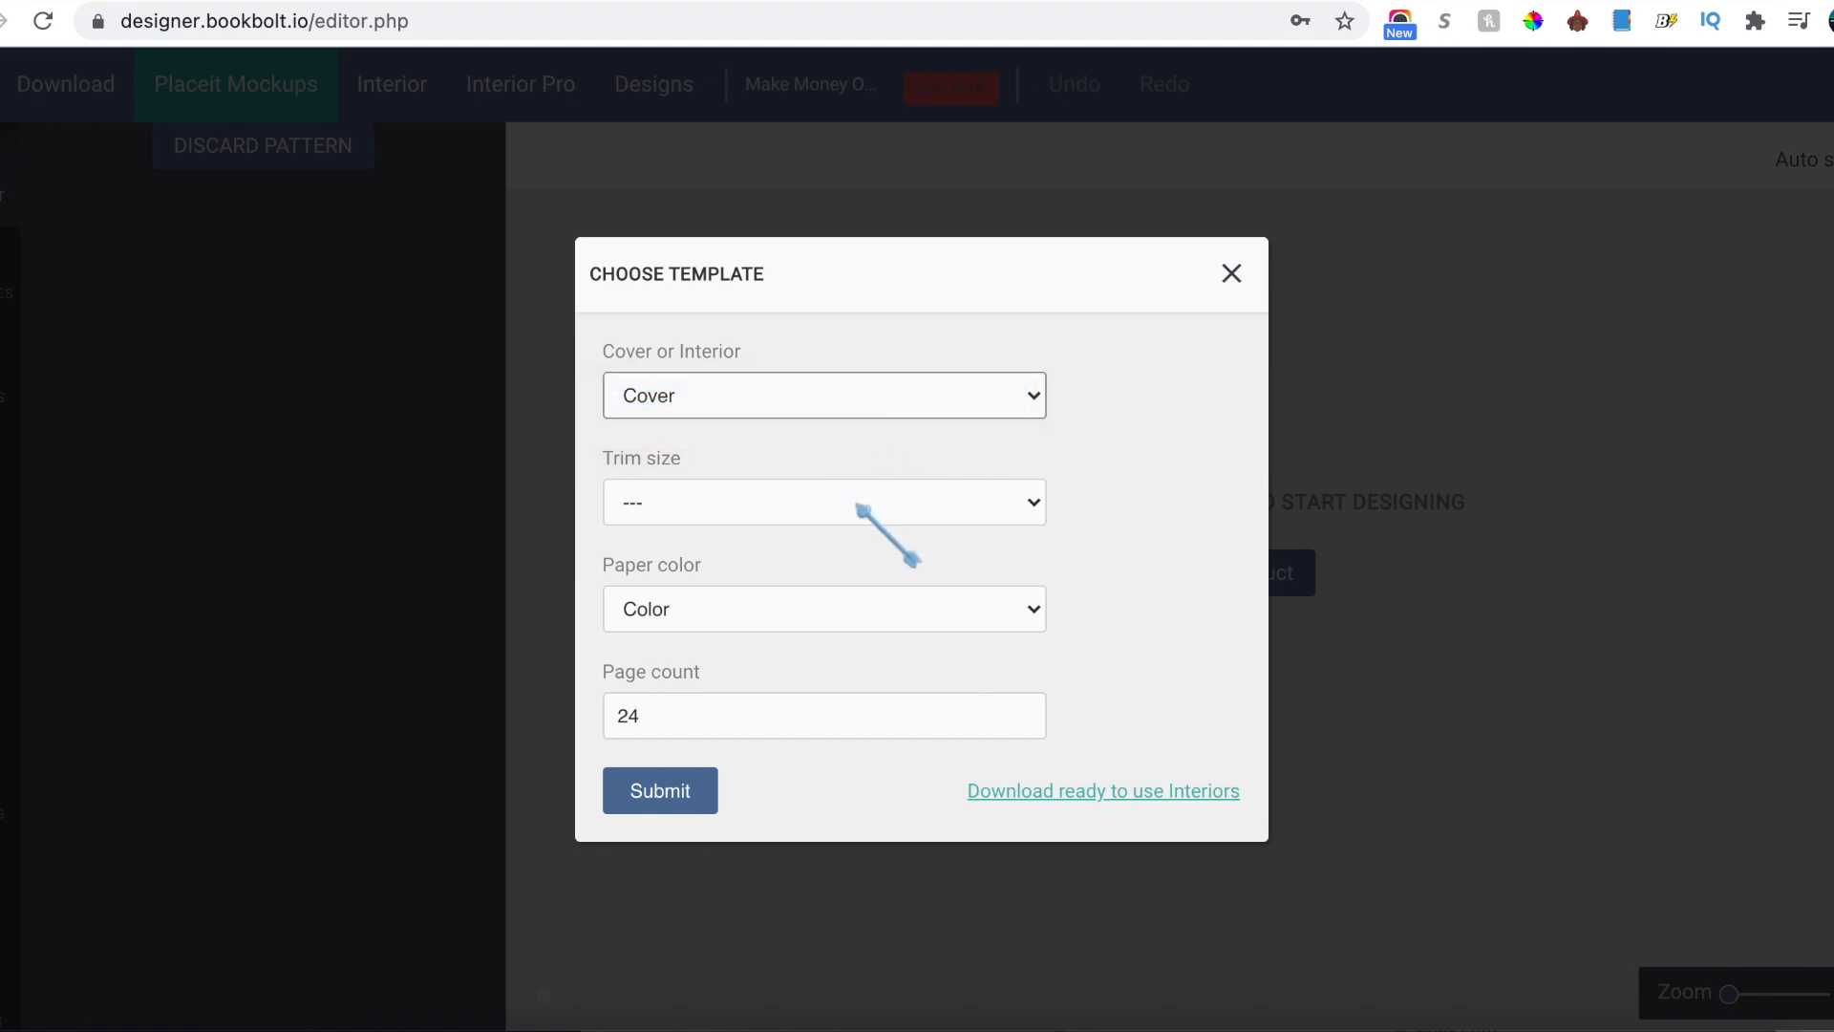
pyautogui.click(862, 503)
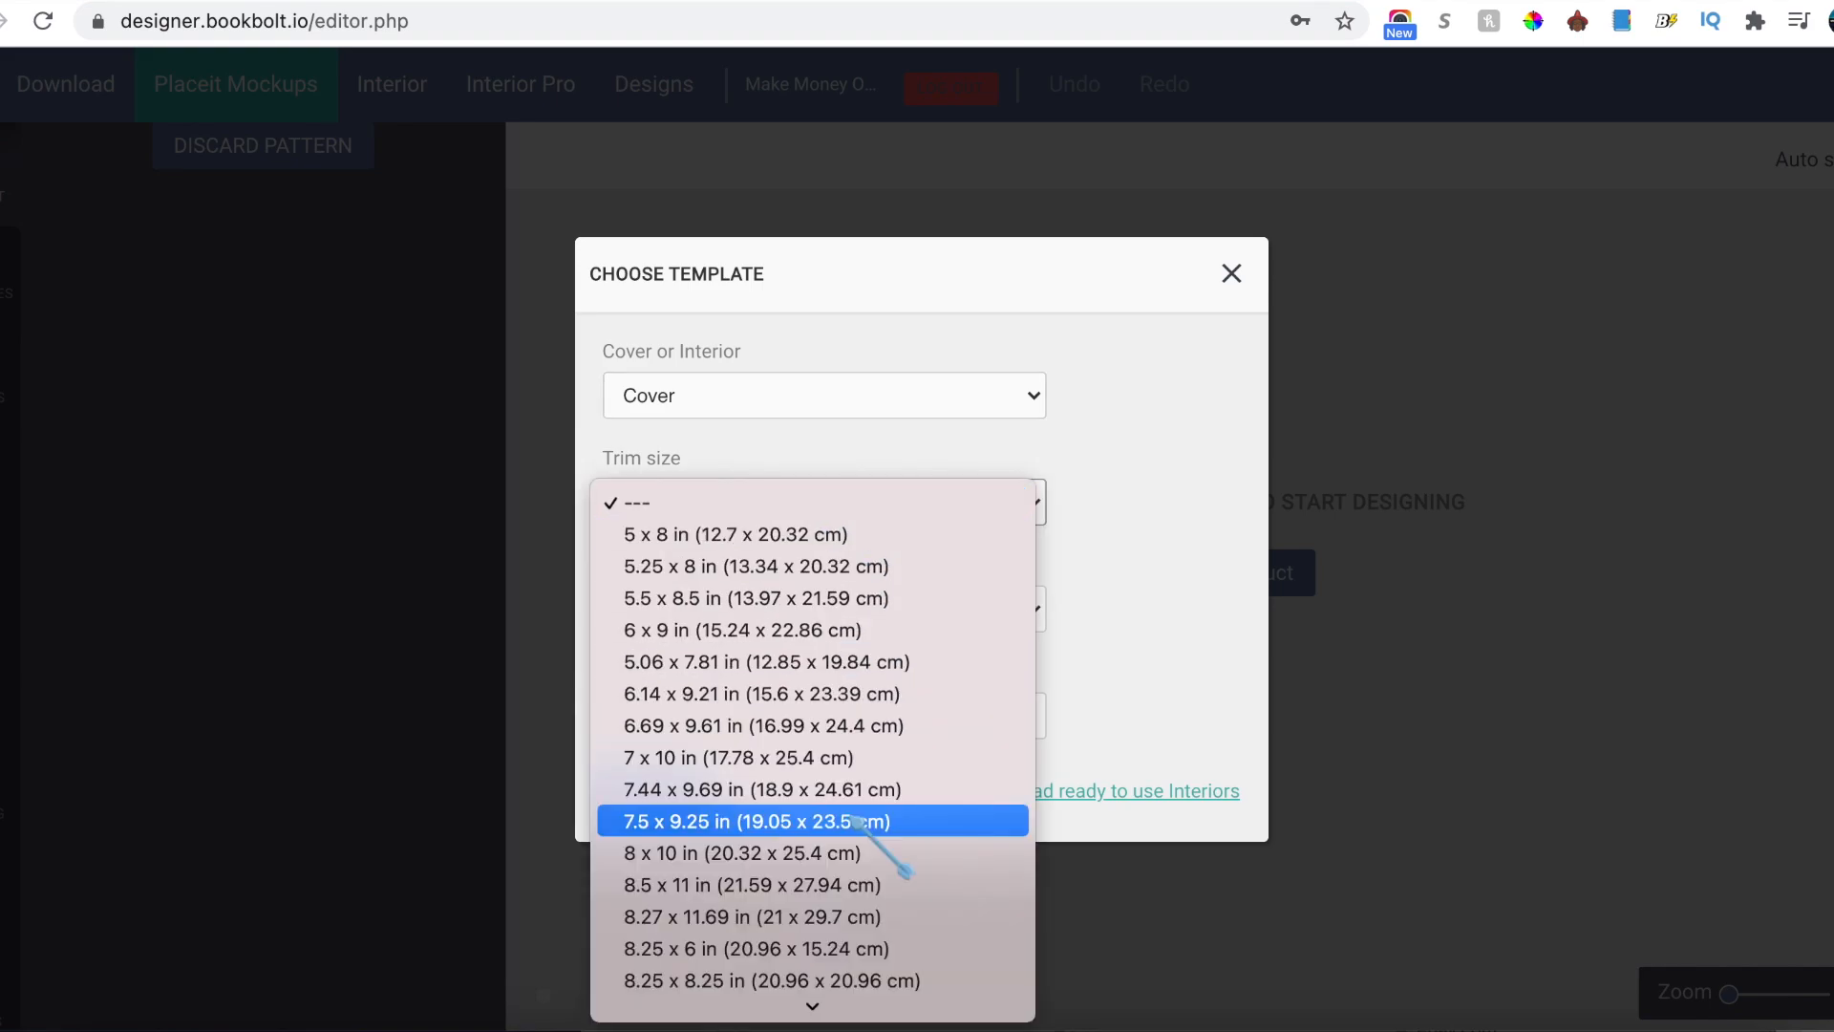
pyautogui.click(833, 883)
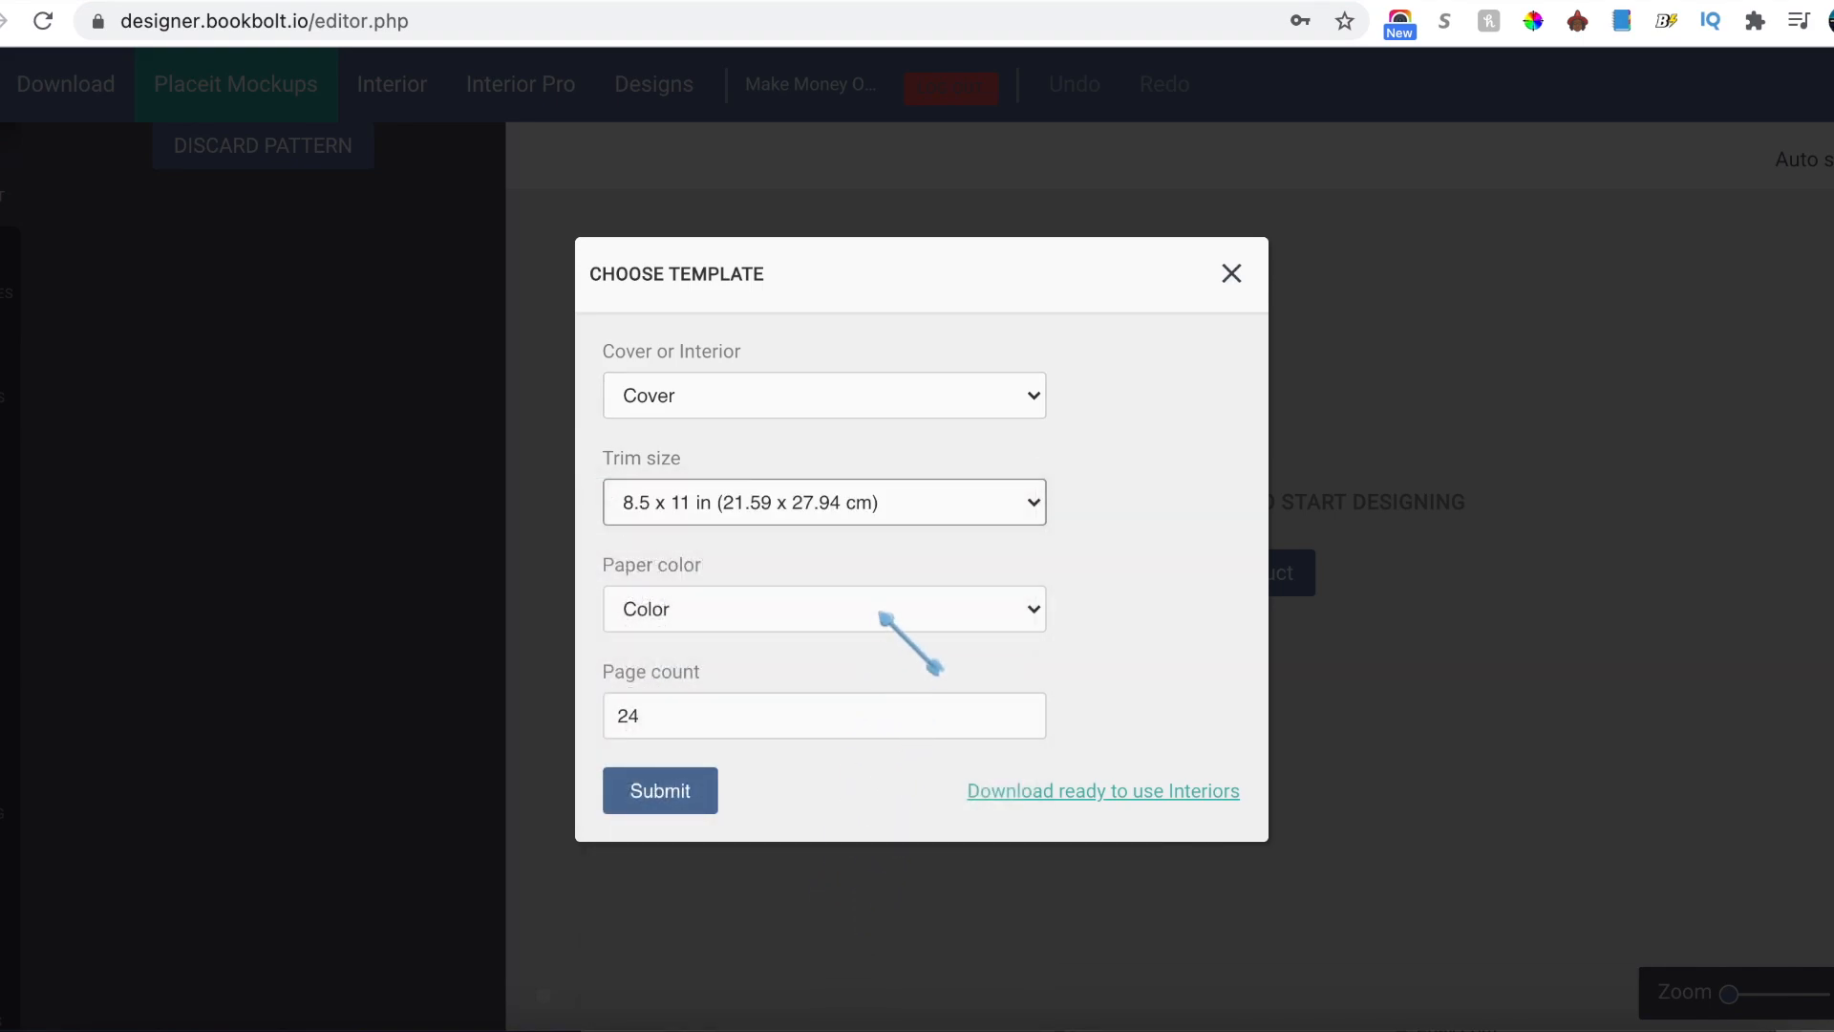
pyautogui.click(874, 611)
pyautogui.click(855, 659)
# Step: Work out the page count in Calculator, set it to 560 and submit the cover template
pyautogui.click(714, 723)
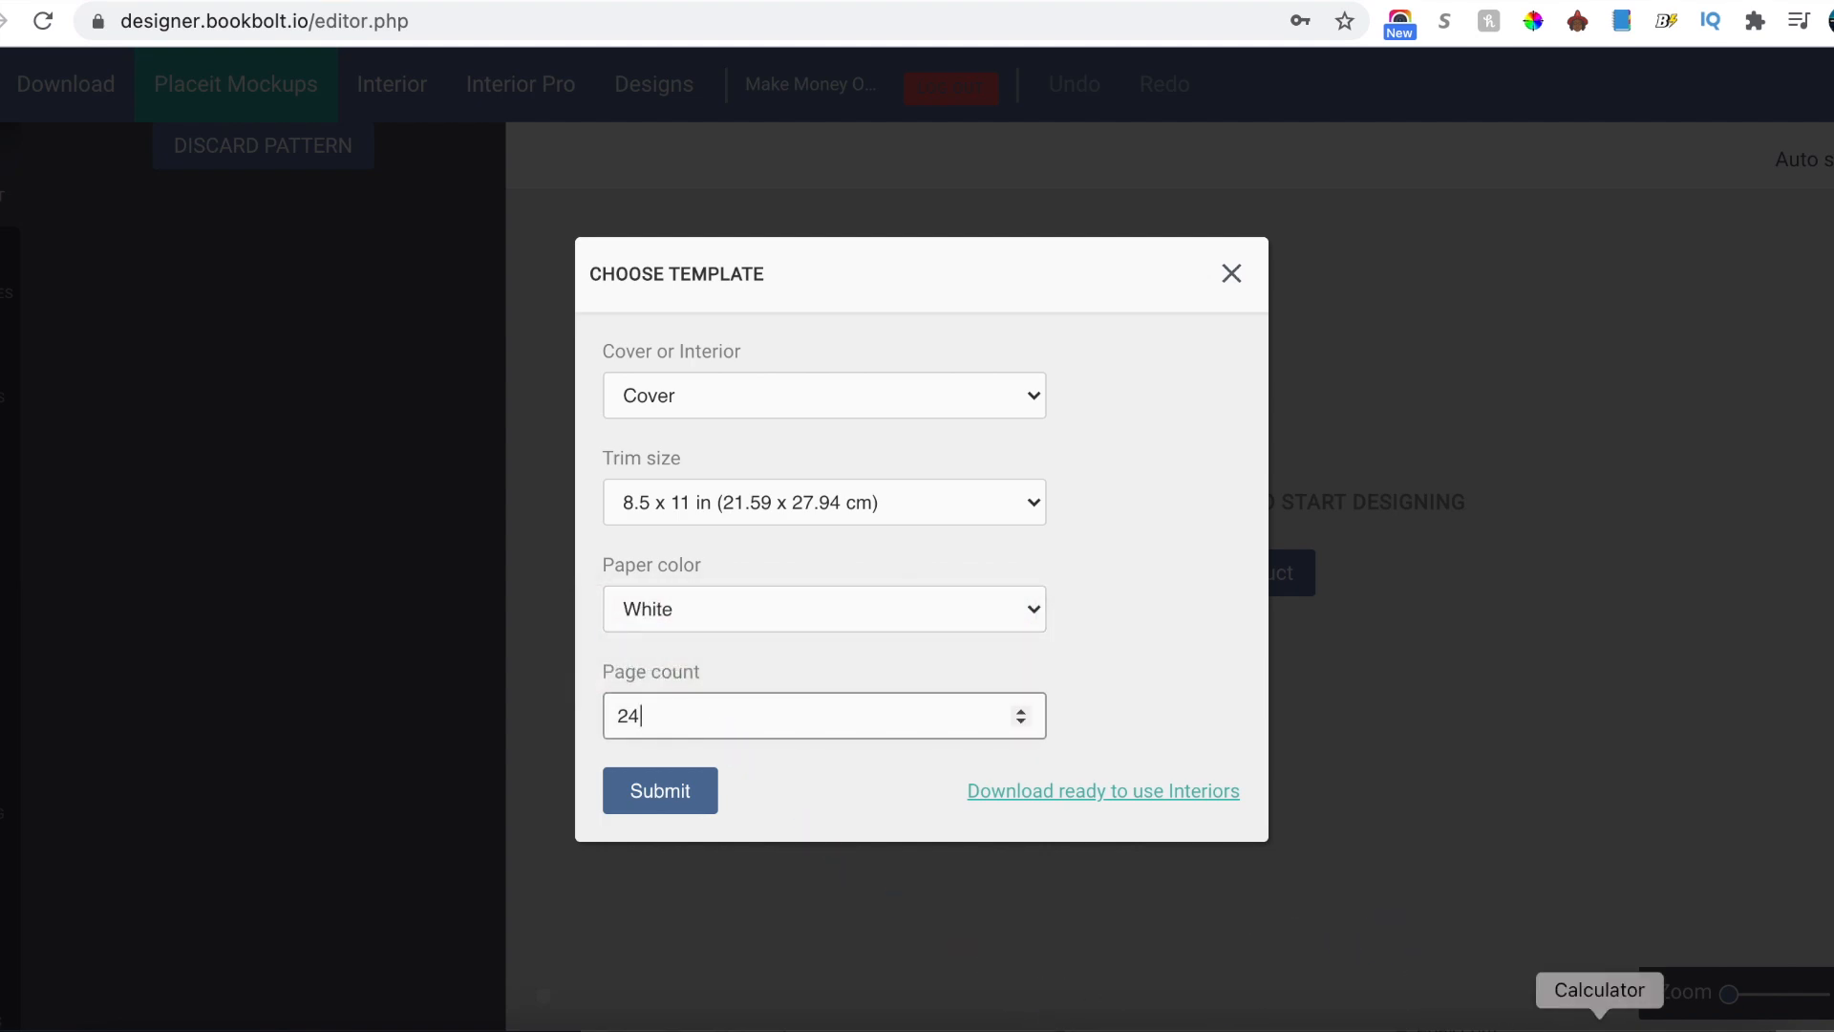
pyautogui.click(1600, 1027)
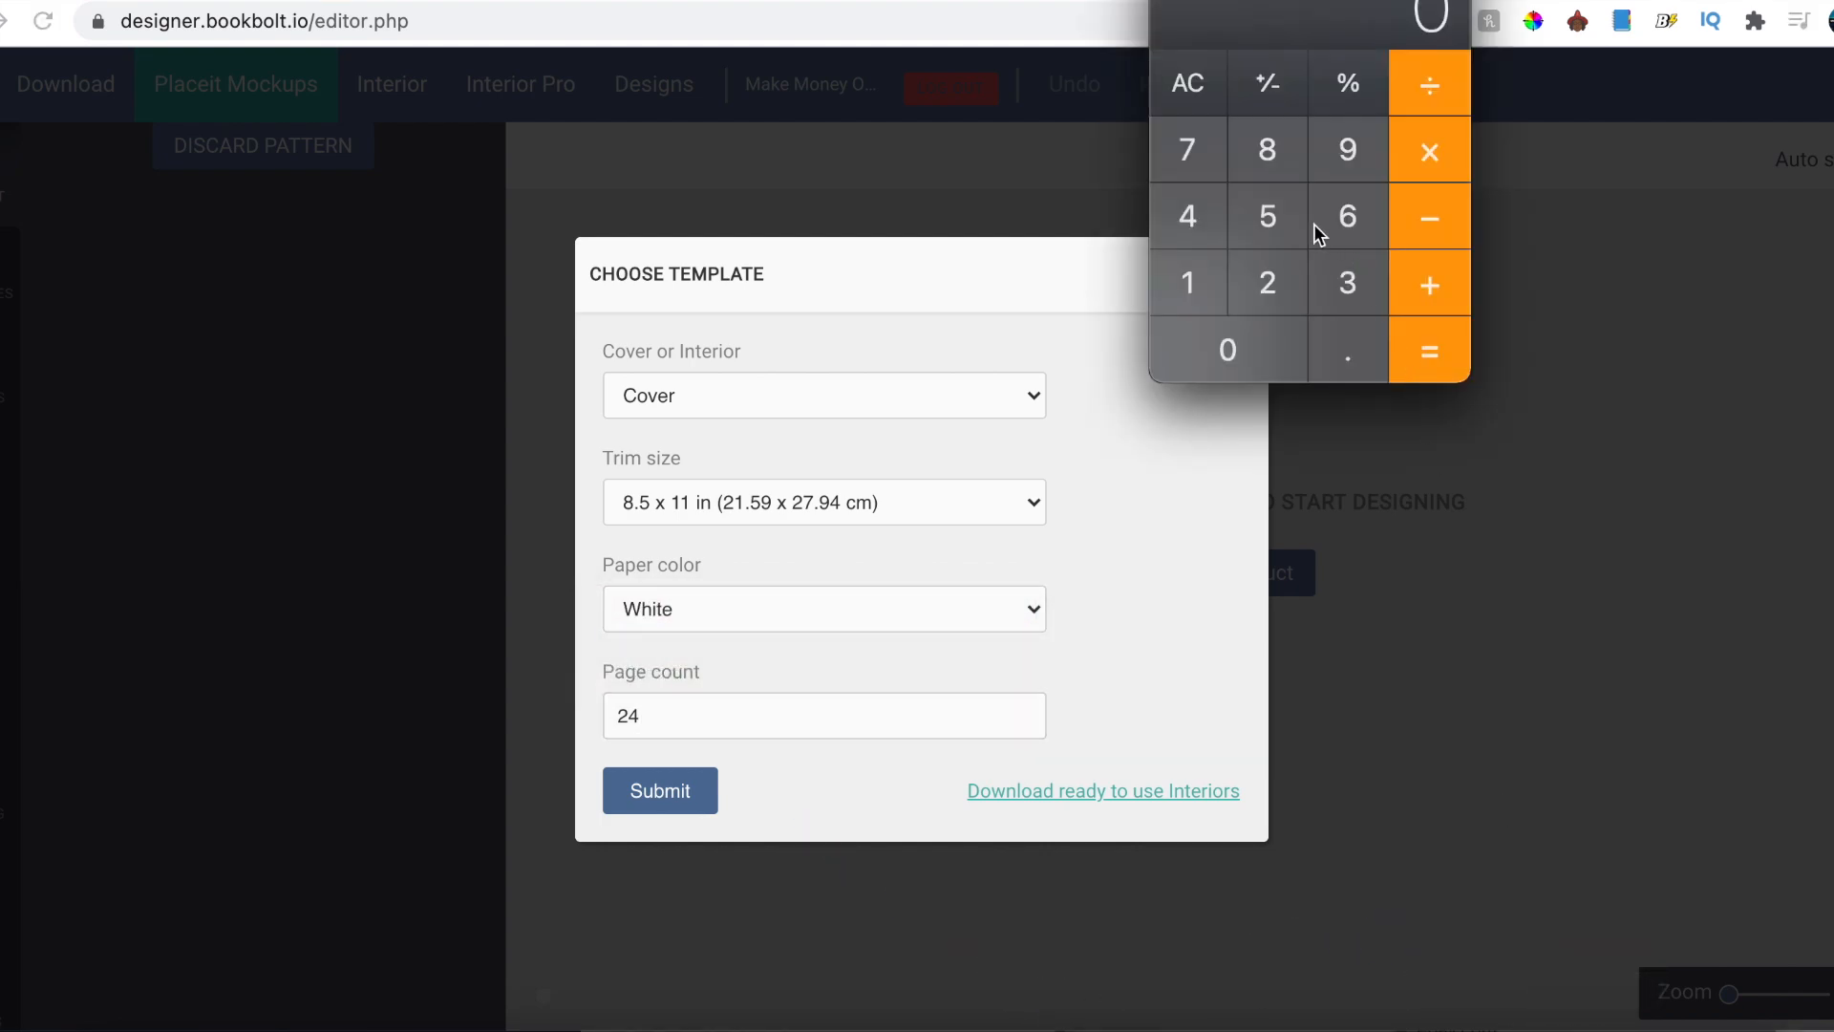
pyautogui.click(1282, 173)
pyautogui.click(1274, 328)
pyautogui.click(1430, 348)
pyautogui.press('super+q')
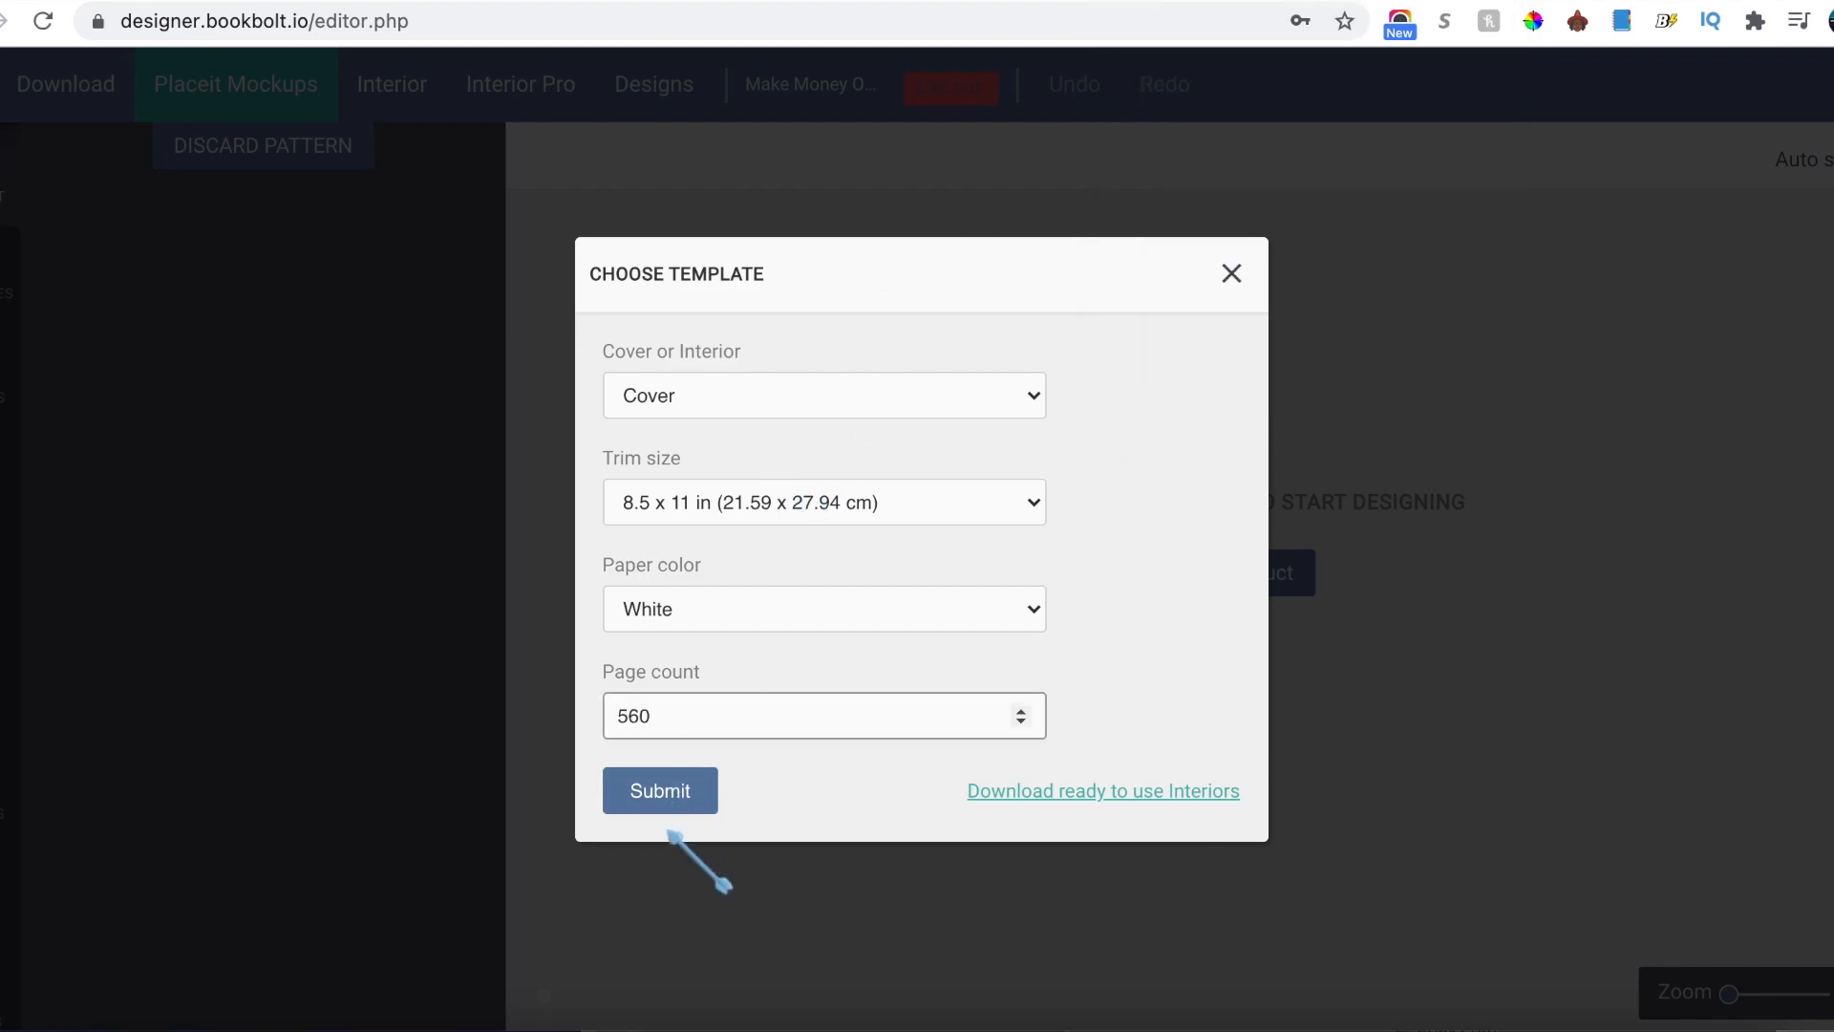
pyautogui.click(676, 789)
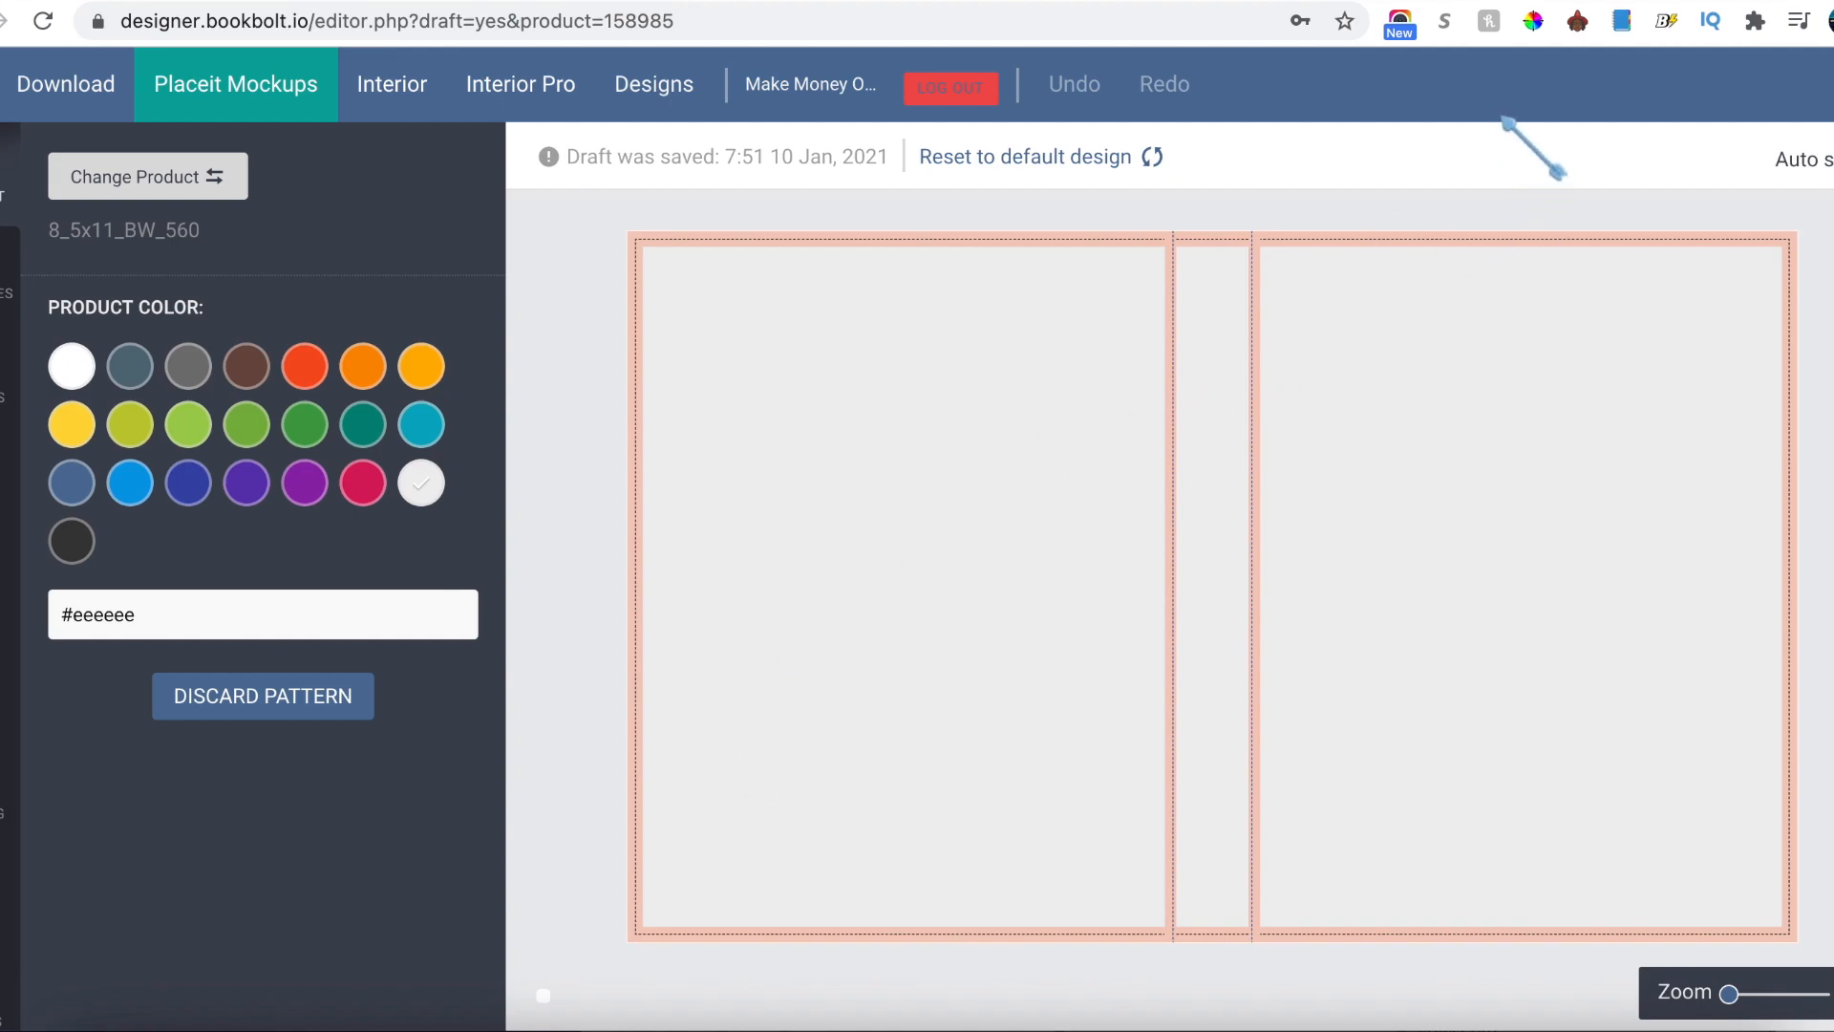
# Step: Switch to the Amazon customer reviews of the Big Book of Sudoku and examine the reviews and the product summary
pyautogui.click(936, 0)
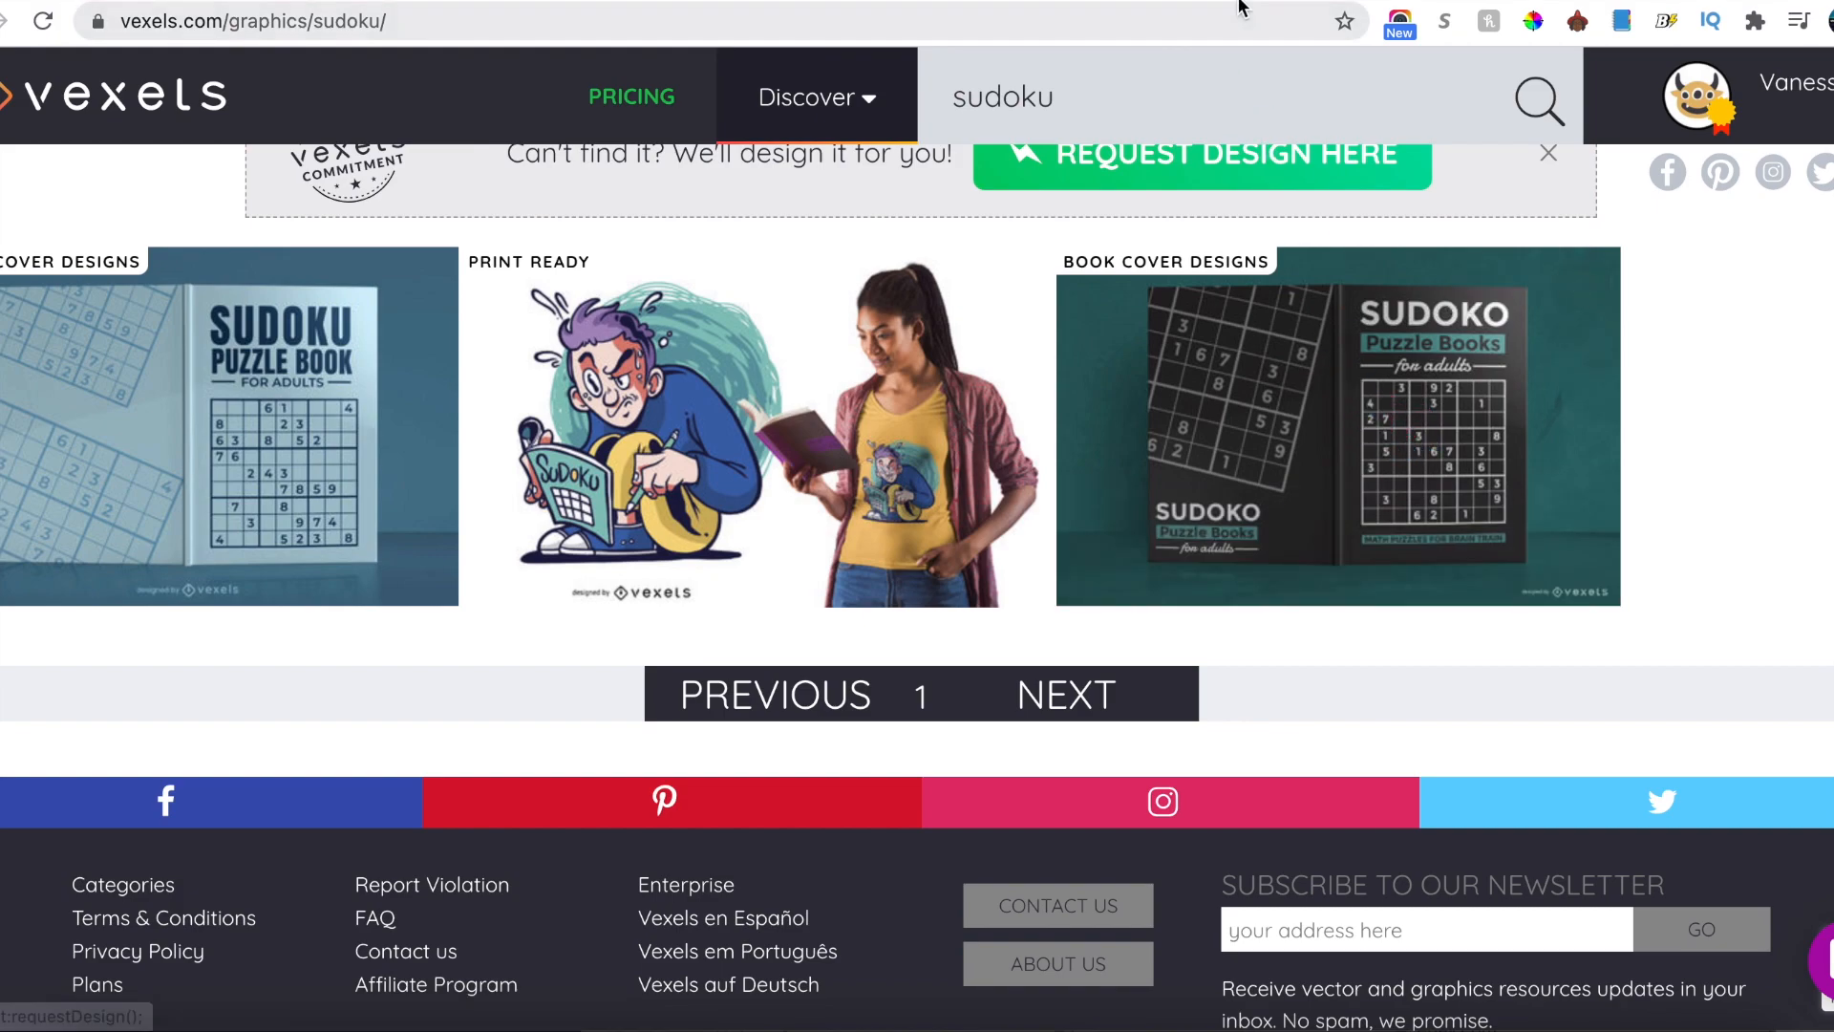
pyautogui.click(1270, 1)
pyautogui.click(1185, 1)
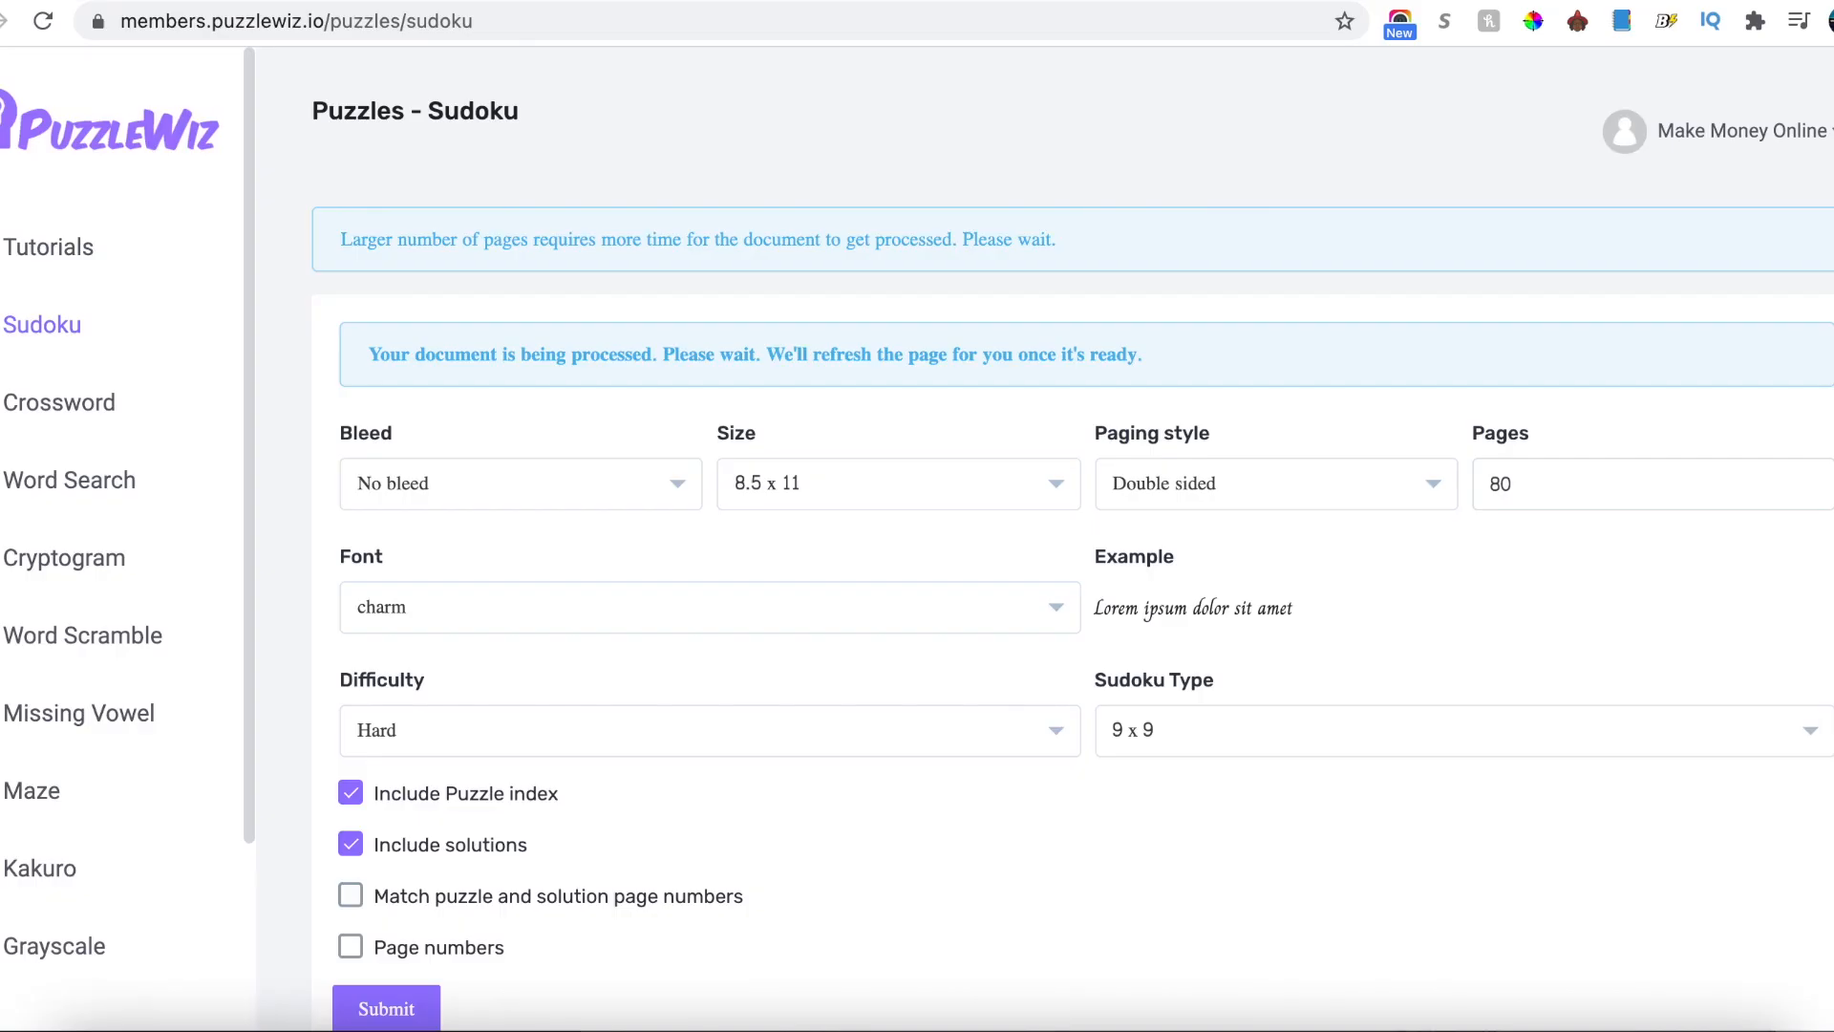
pyautogui.click(1099, 1)
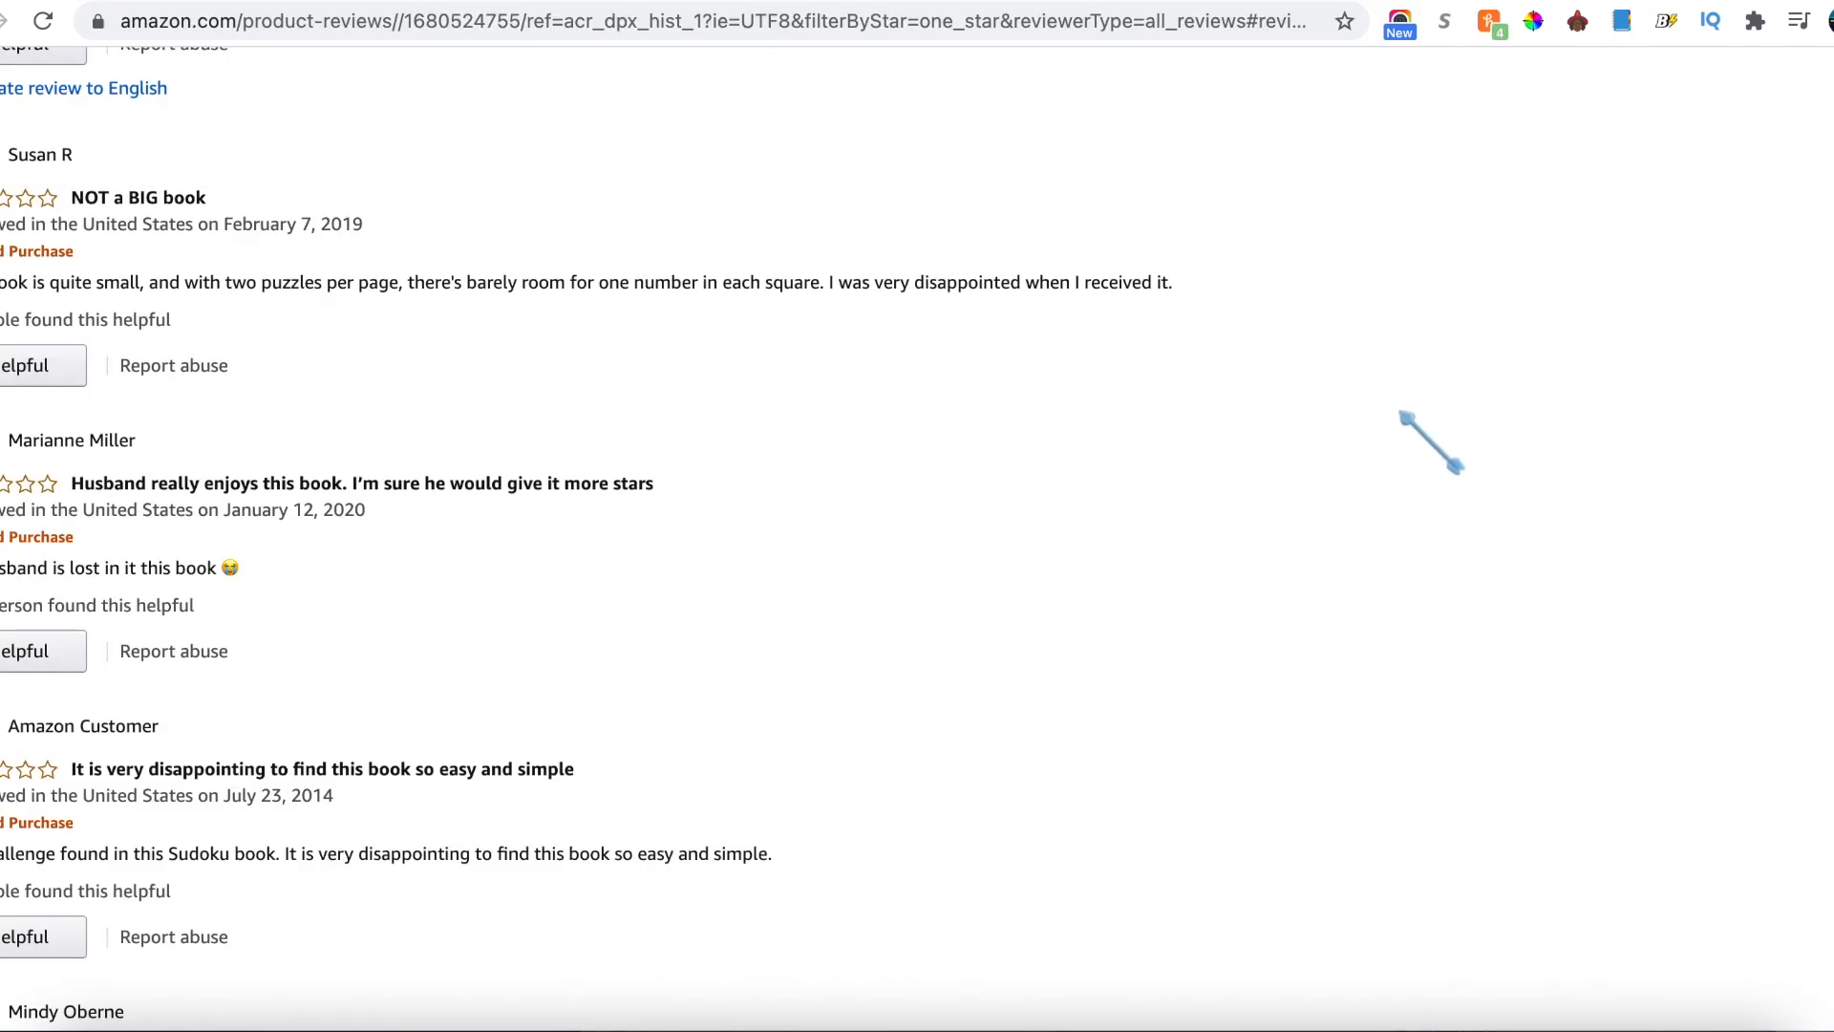
pyautogui.scroll(12, 1430, 441)
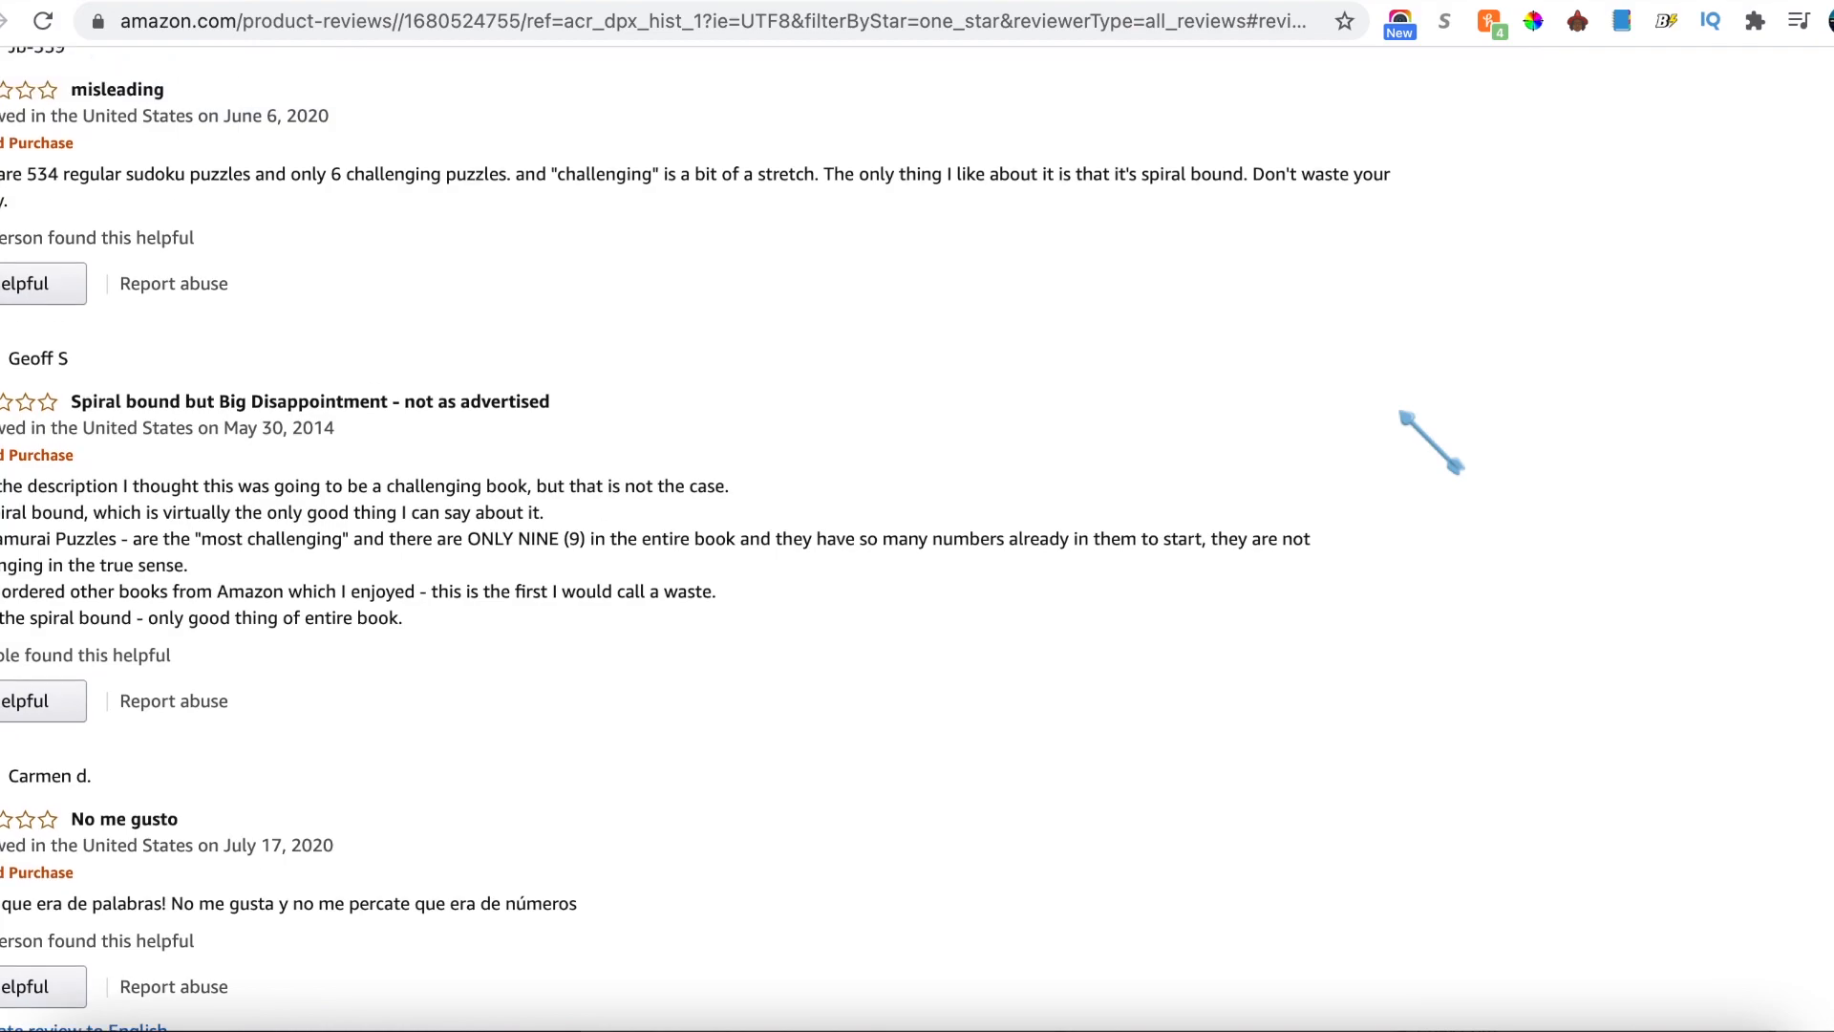
pyautogui.scroll(3, 1400, 411)
pyautogui.moveTo(1432, 145); pyautogui.dragTo(1501, 2)
pyautogui.click(387, 618)
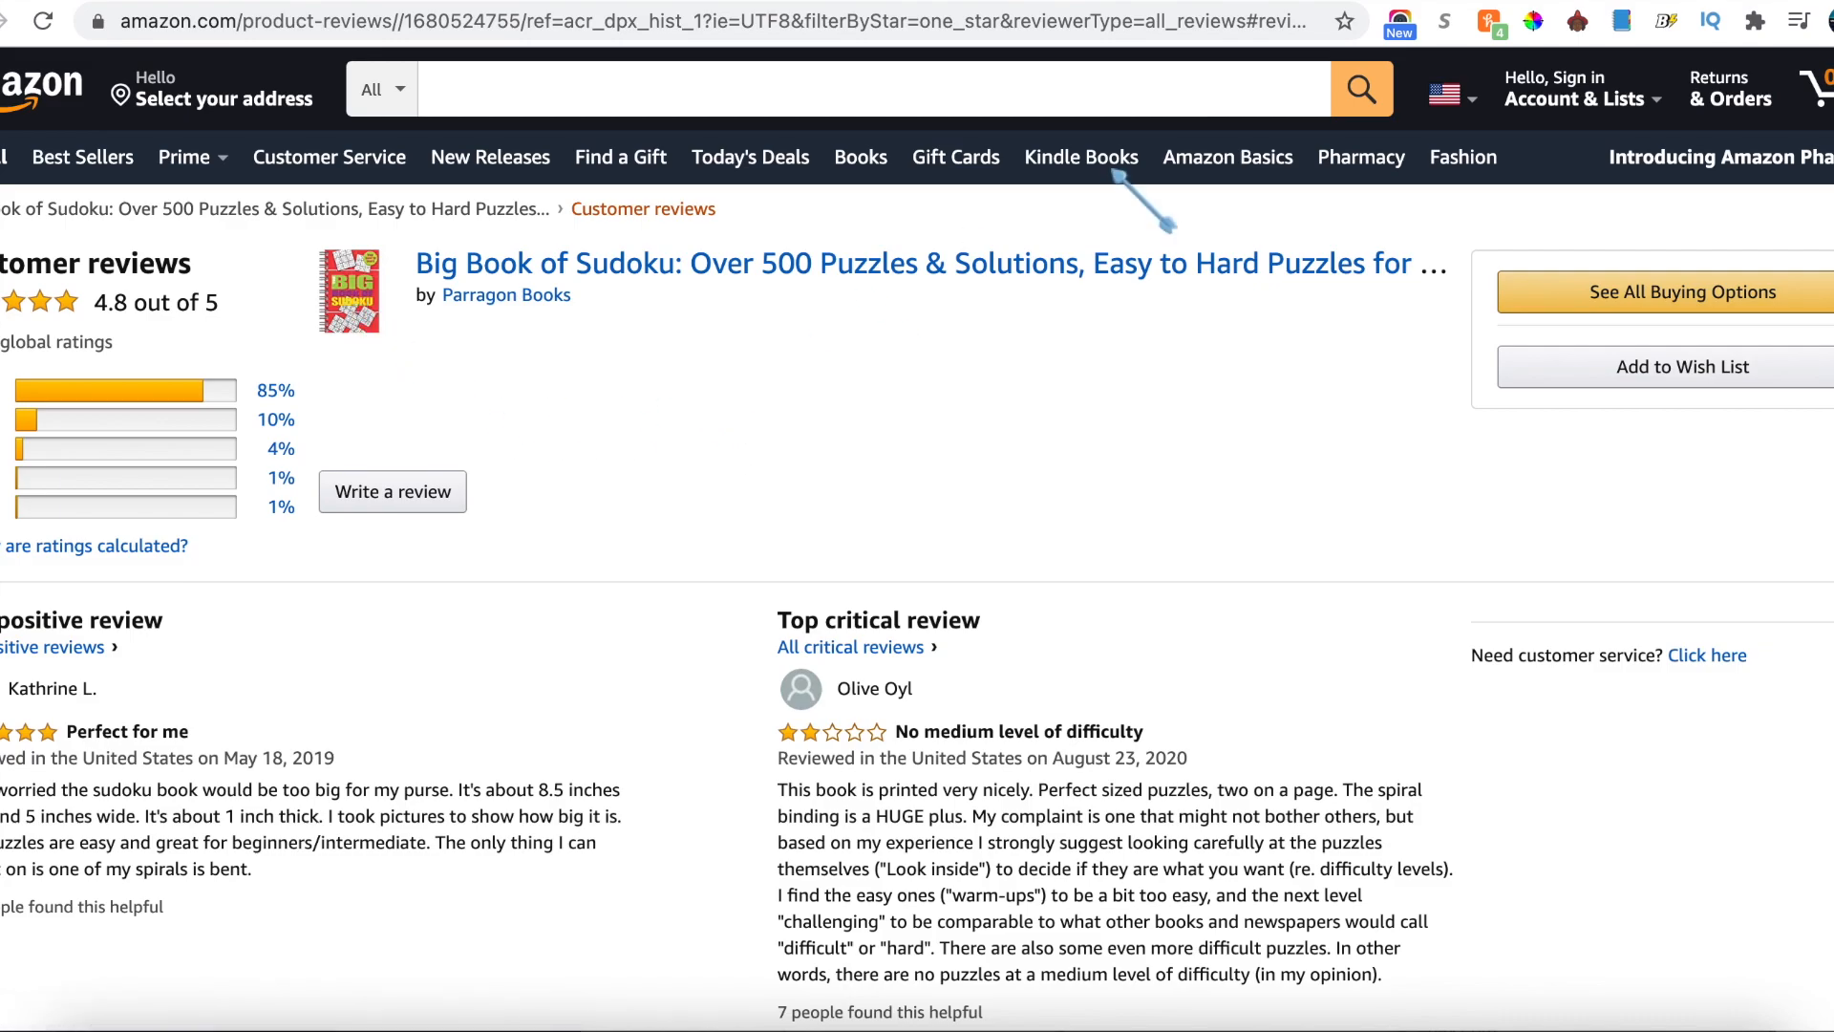
pyautogui.moveTo(1521, 123)
# Step: Switch to the Vexels sudoku results, download the Math Puzzle Book Cover Design and close its extracted folder
pyautogui.click(971, 2)
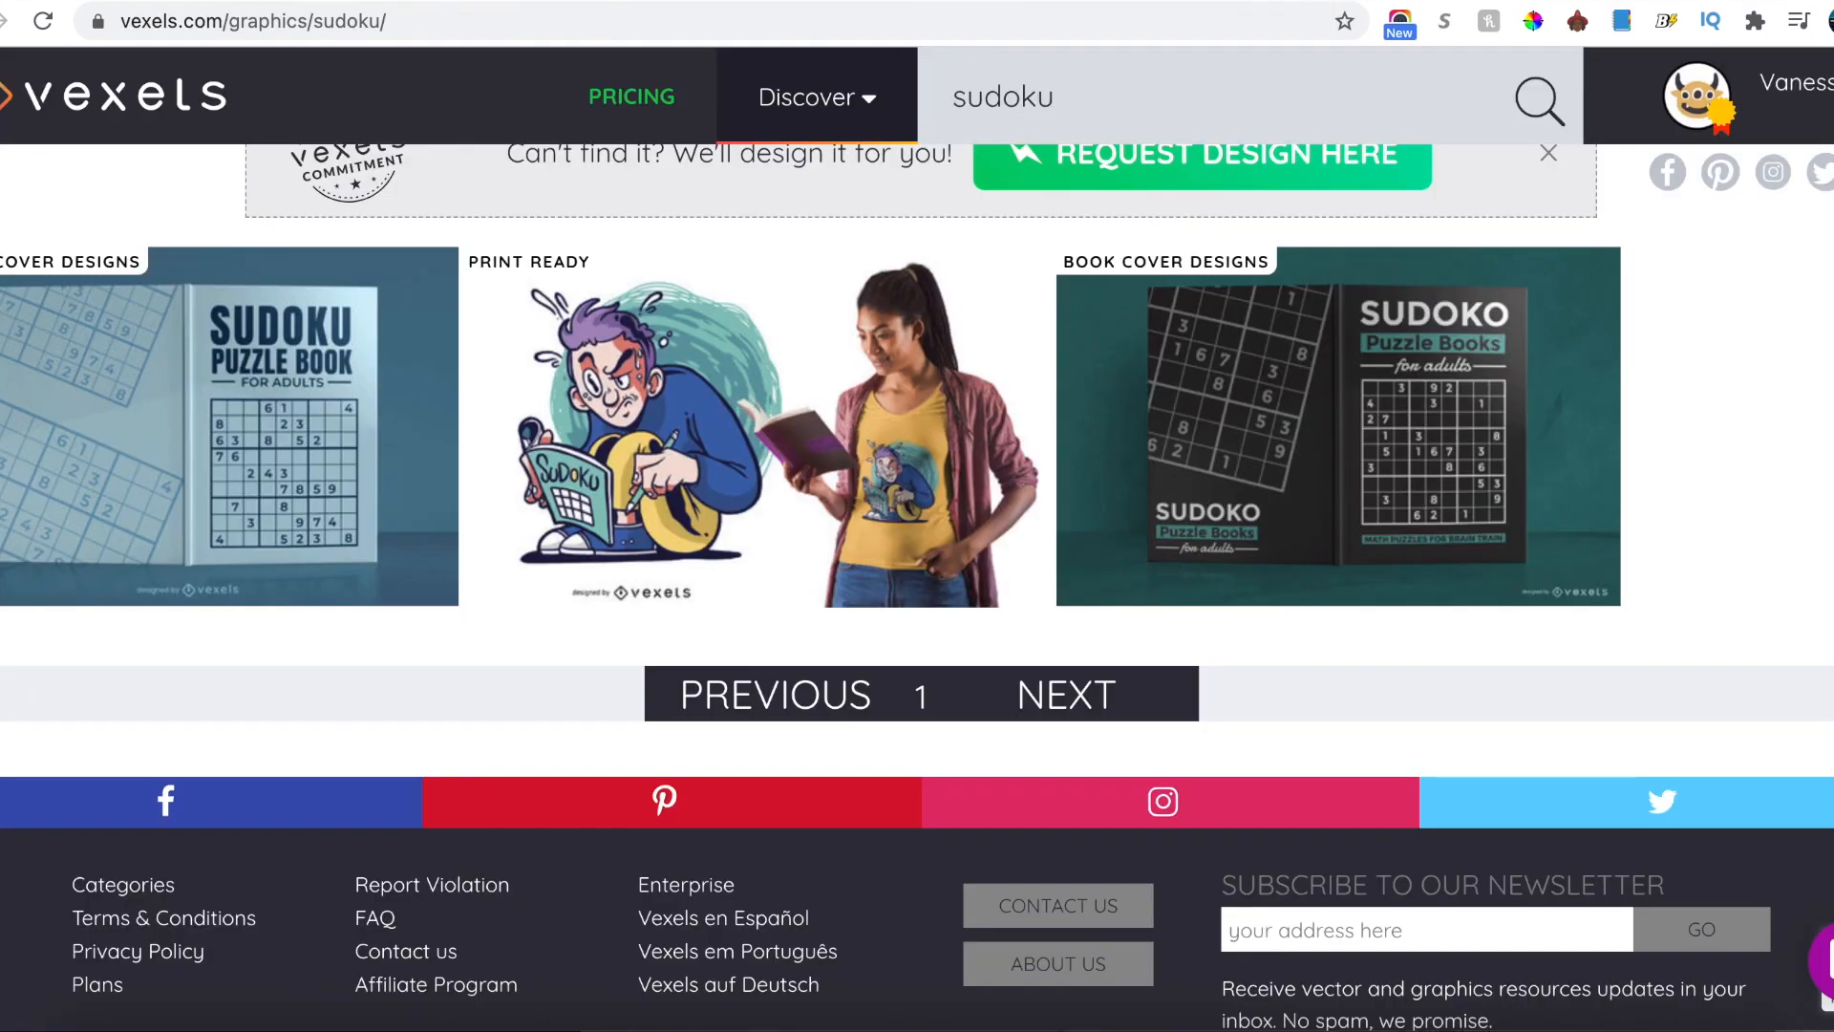
pyautogui.moveTo(1347, 437)
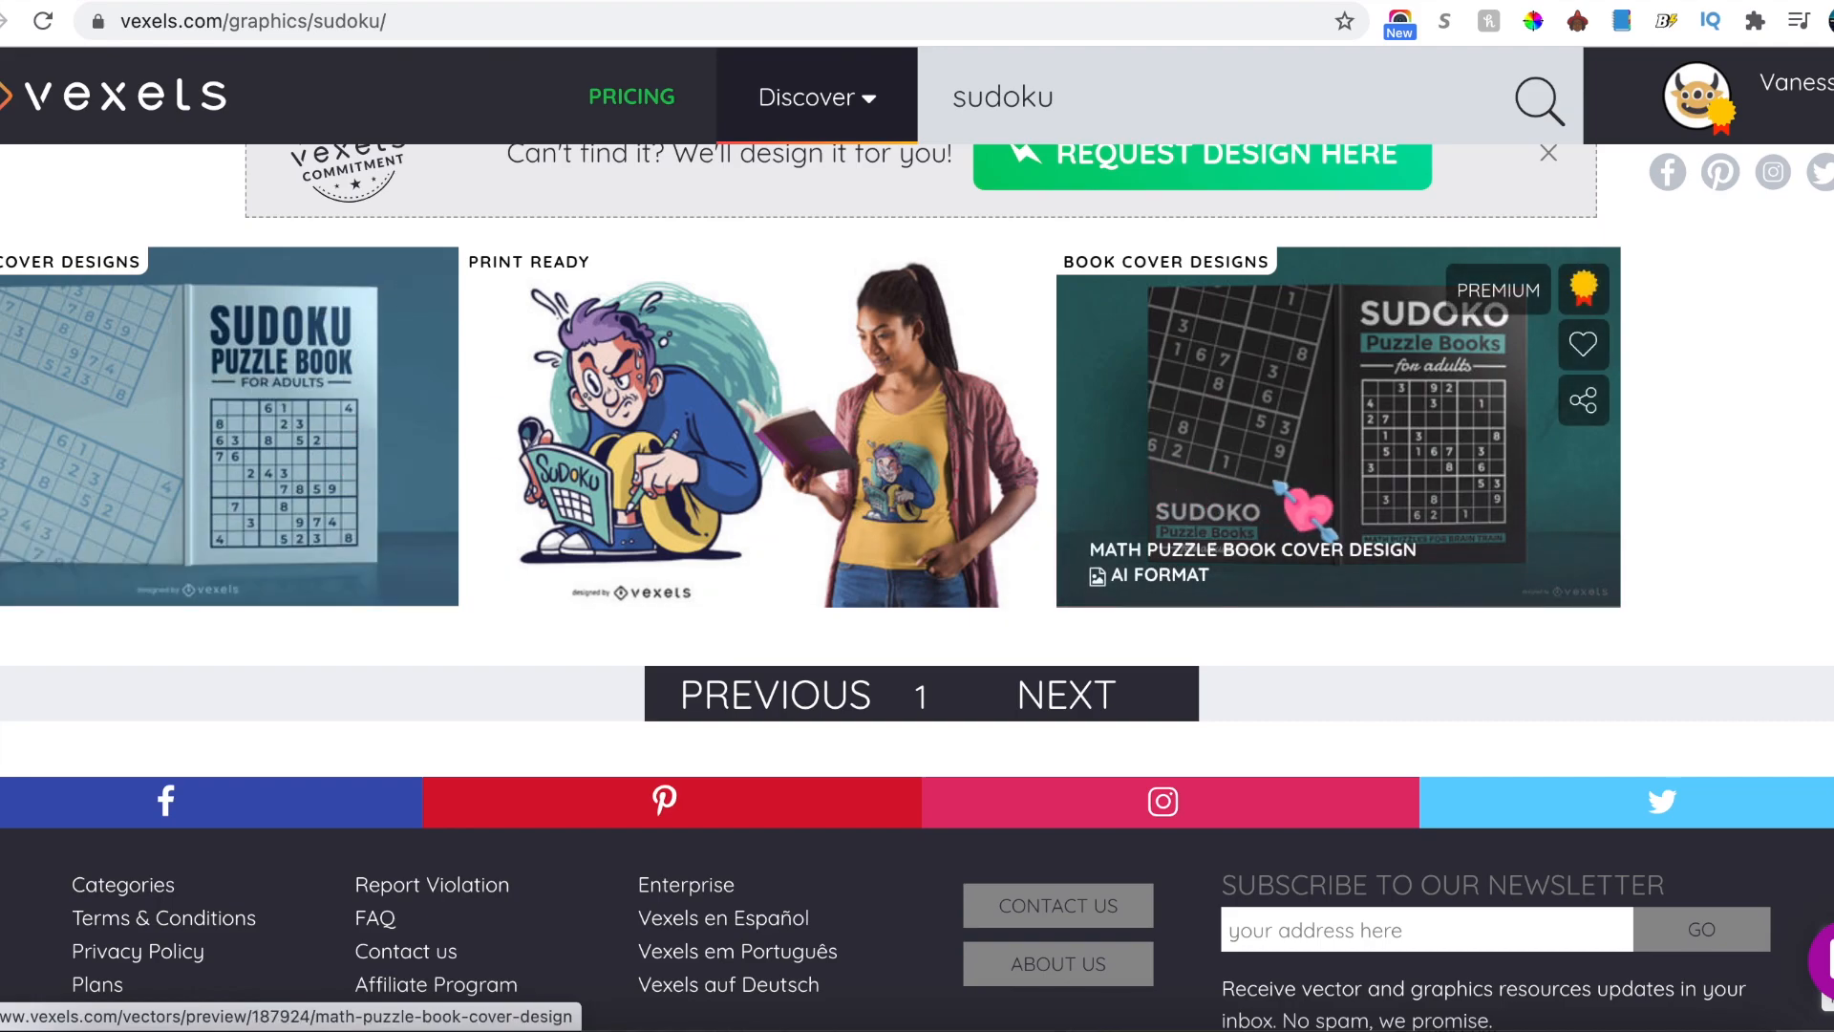
pyautogui.click(1347, 436)
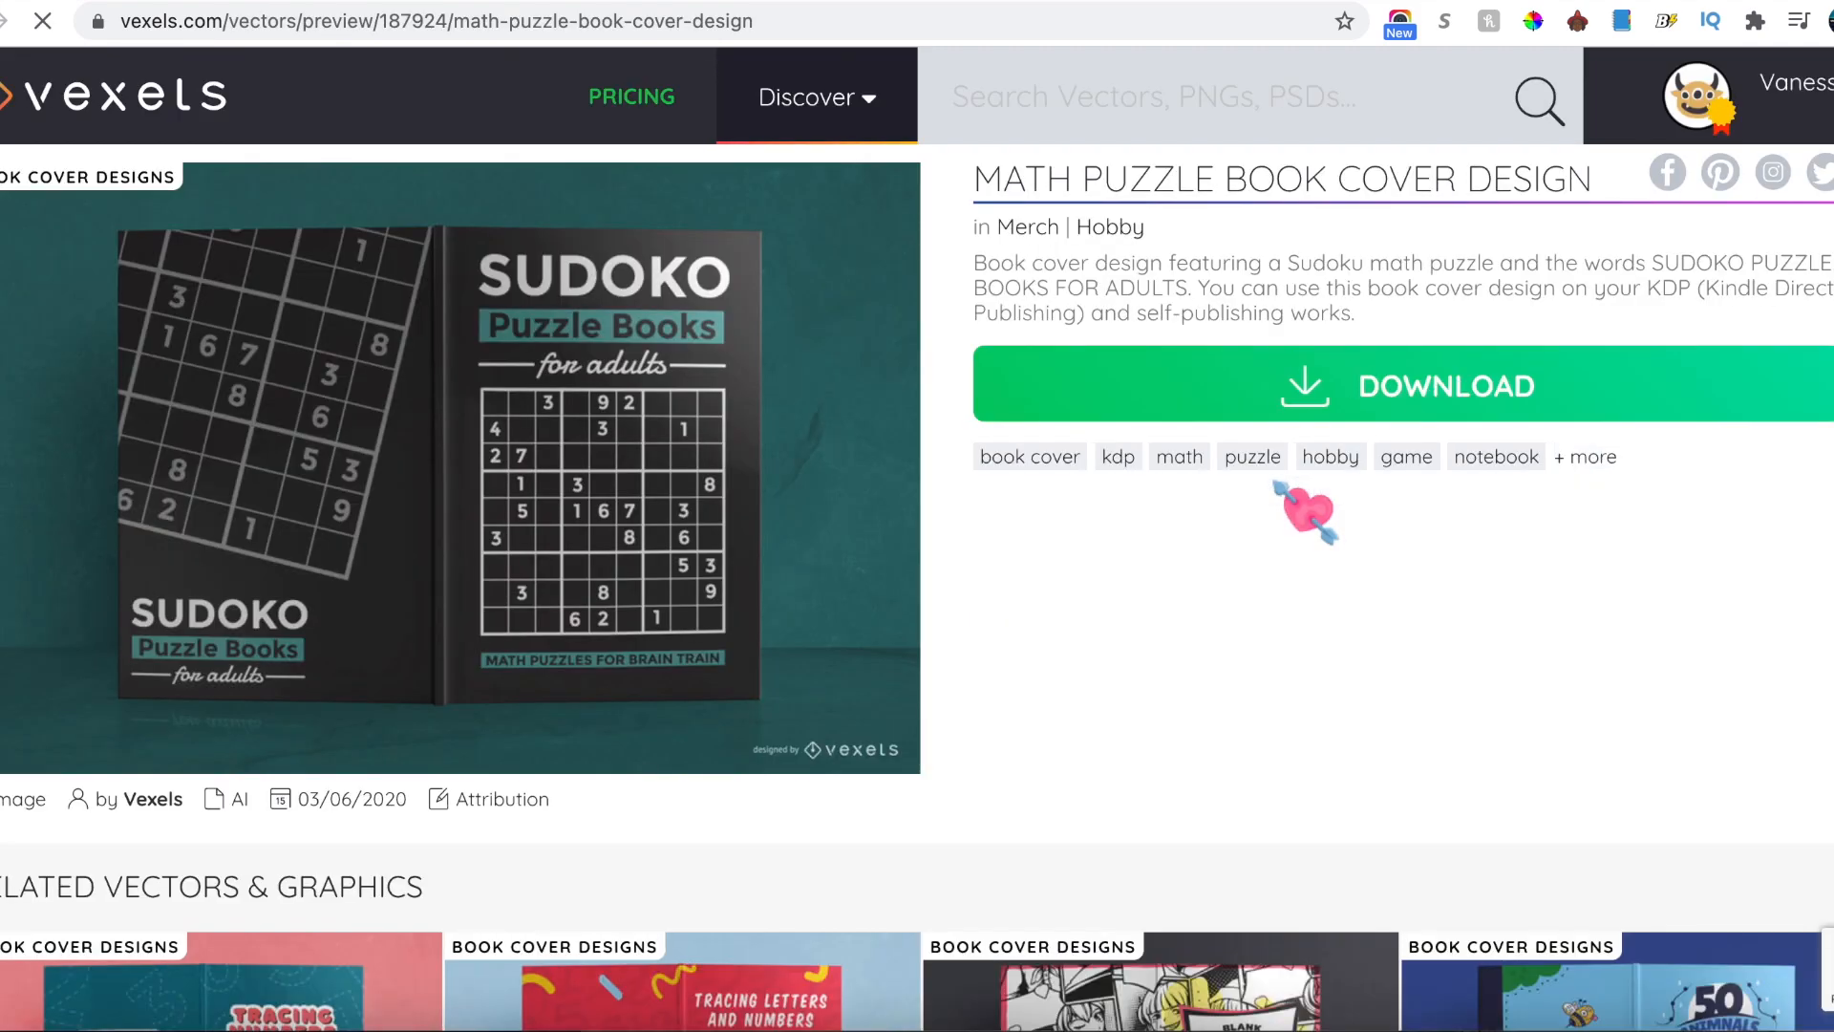
pyautogui.click(1321, 403)
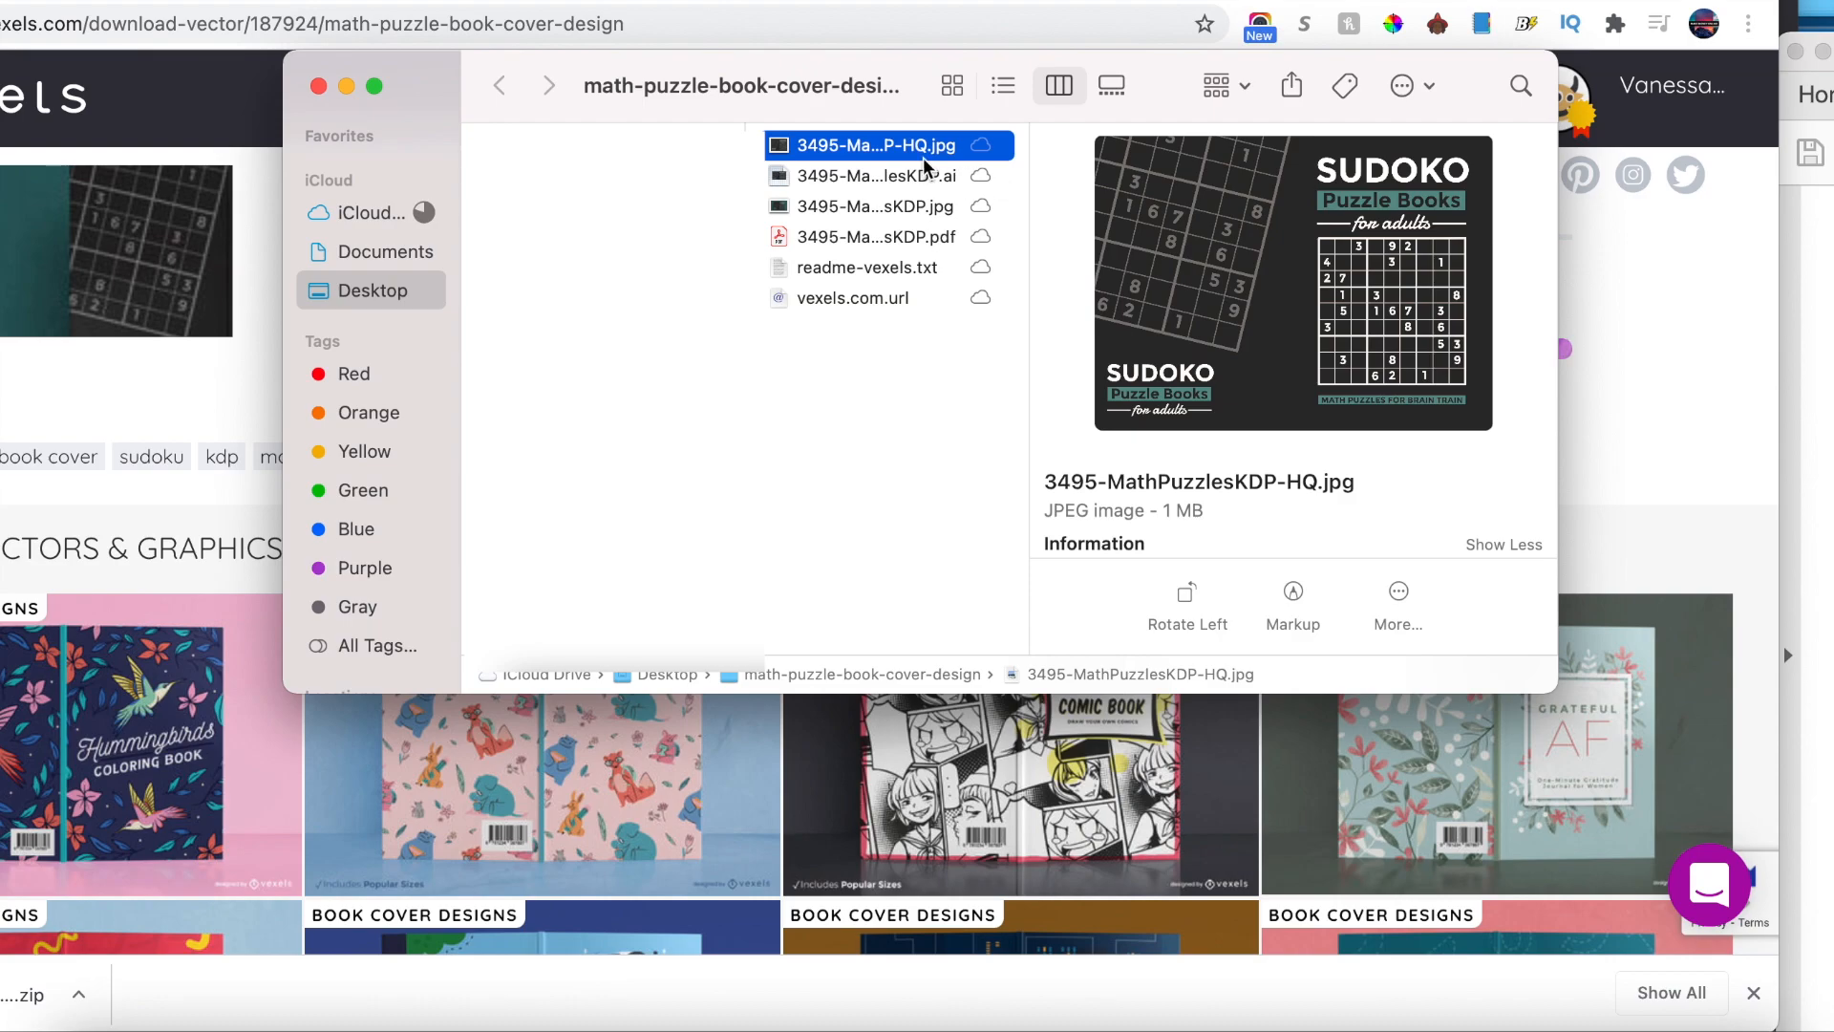
pyautogui.moveTo(421, 66); pyautogui.dragTo(423, 66)
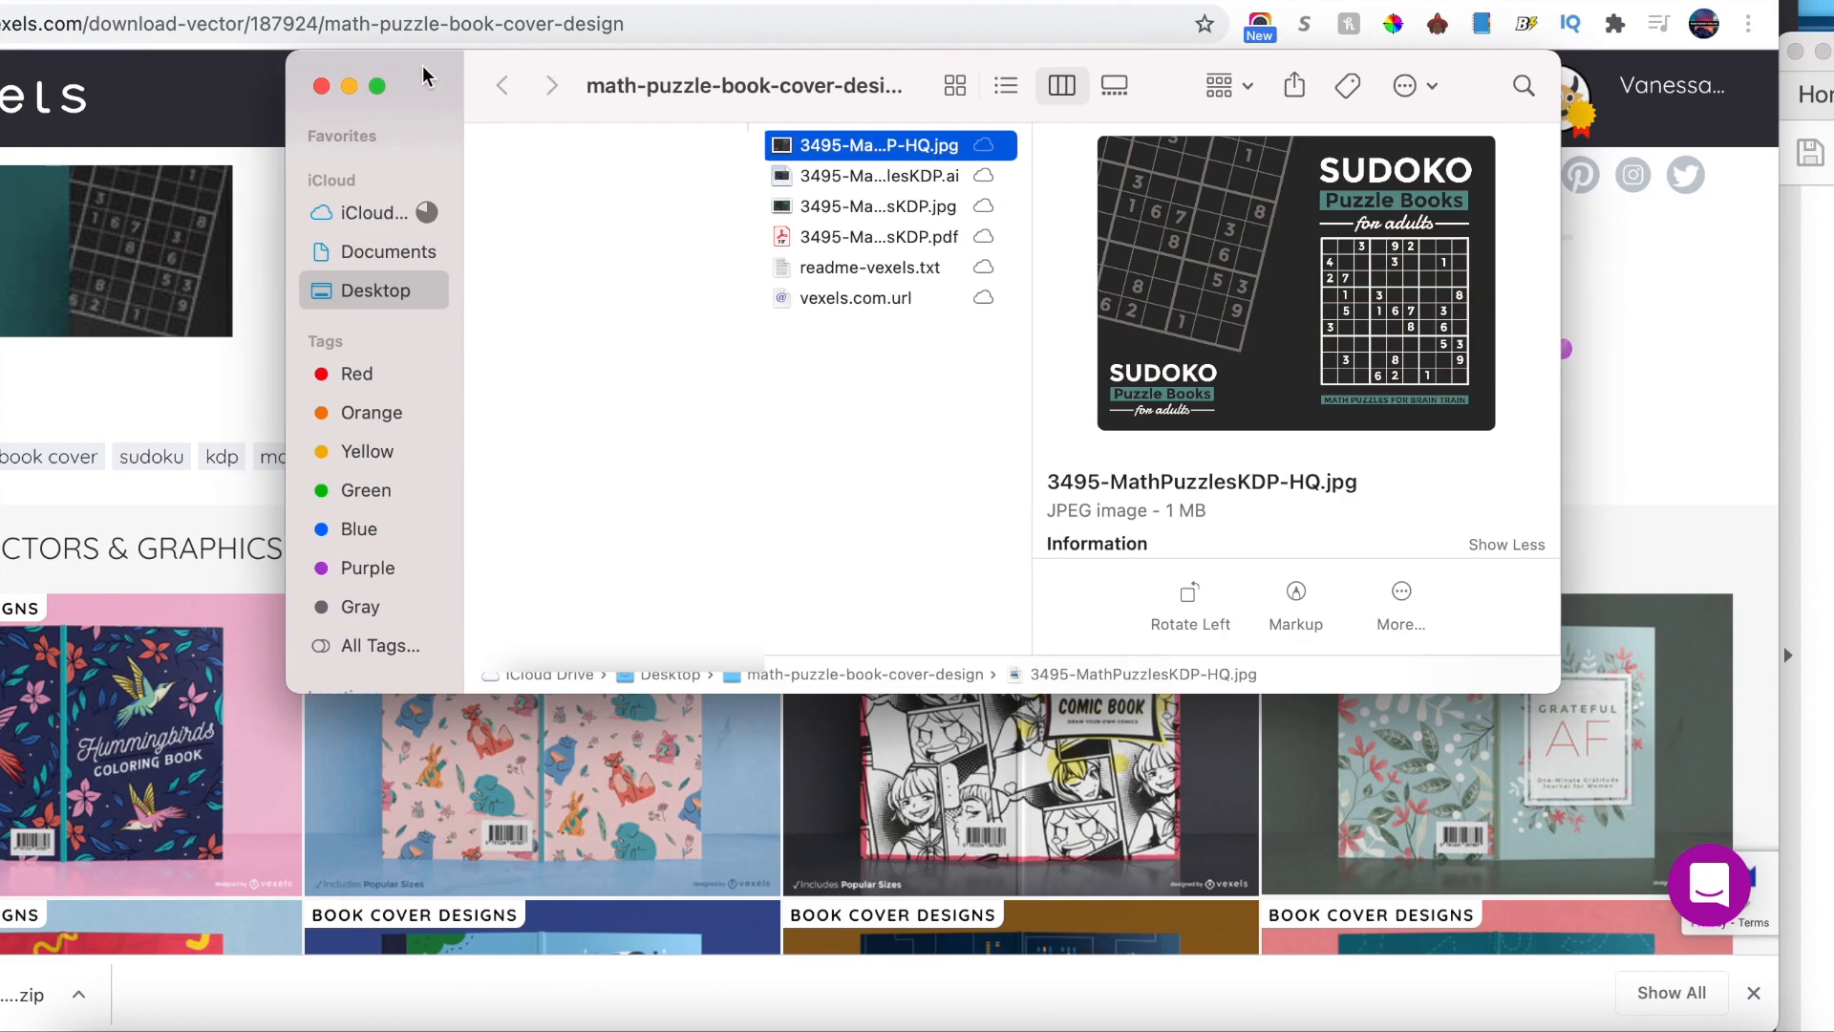
pyautogui.click(328, 88)
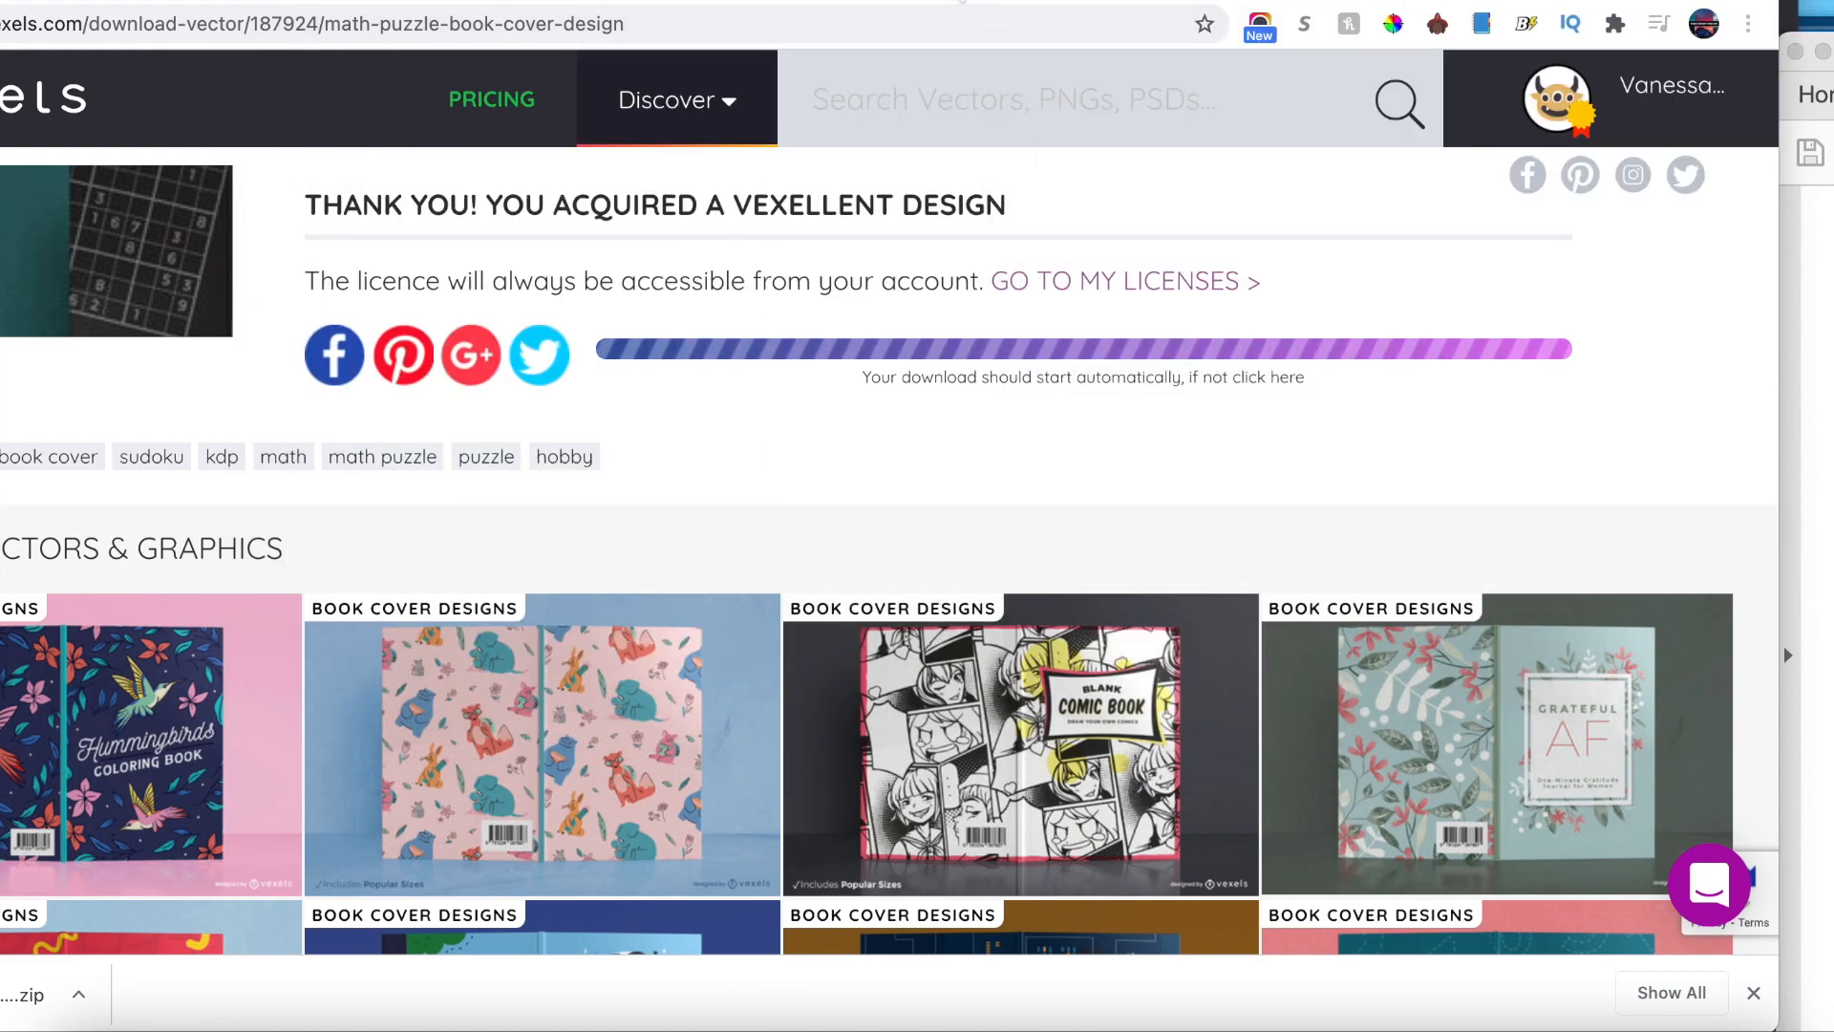
# Step: Switch back to the cover in Book Bolt Designer and open its image uploads
pyautogui.click(961, 0)
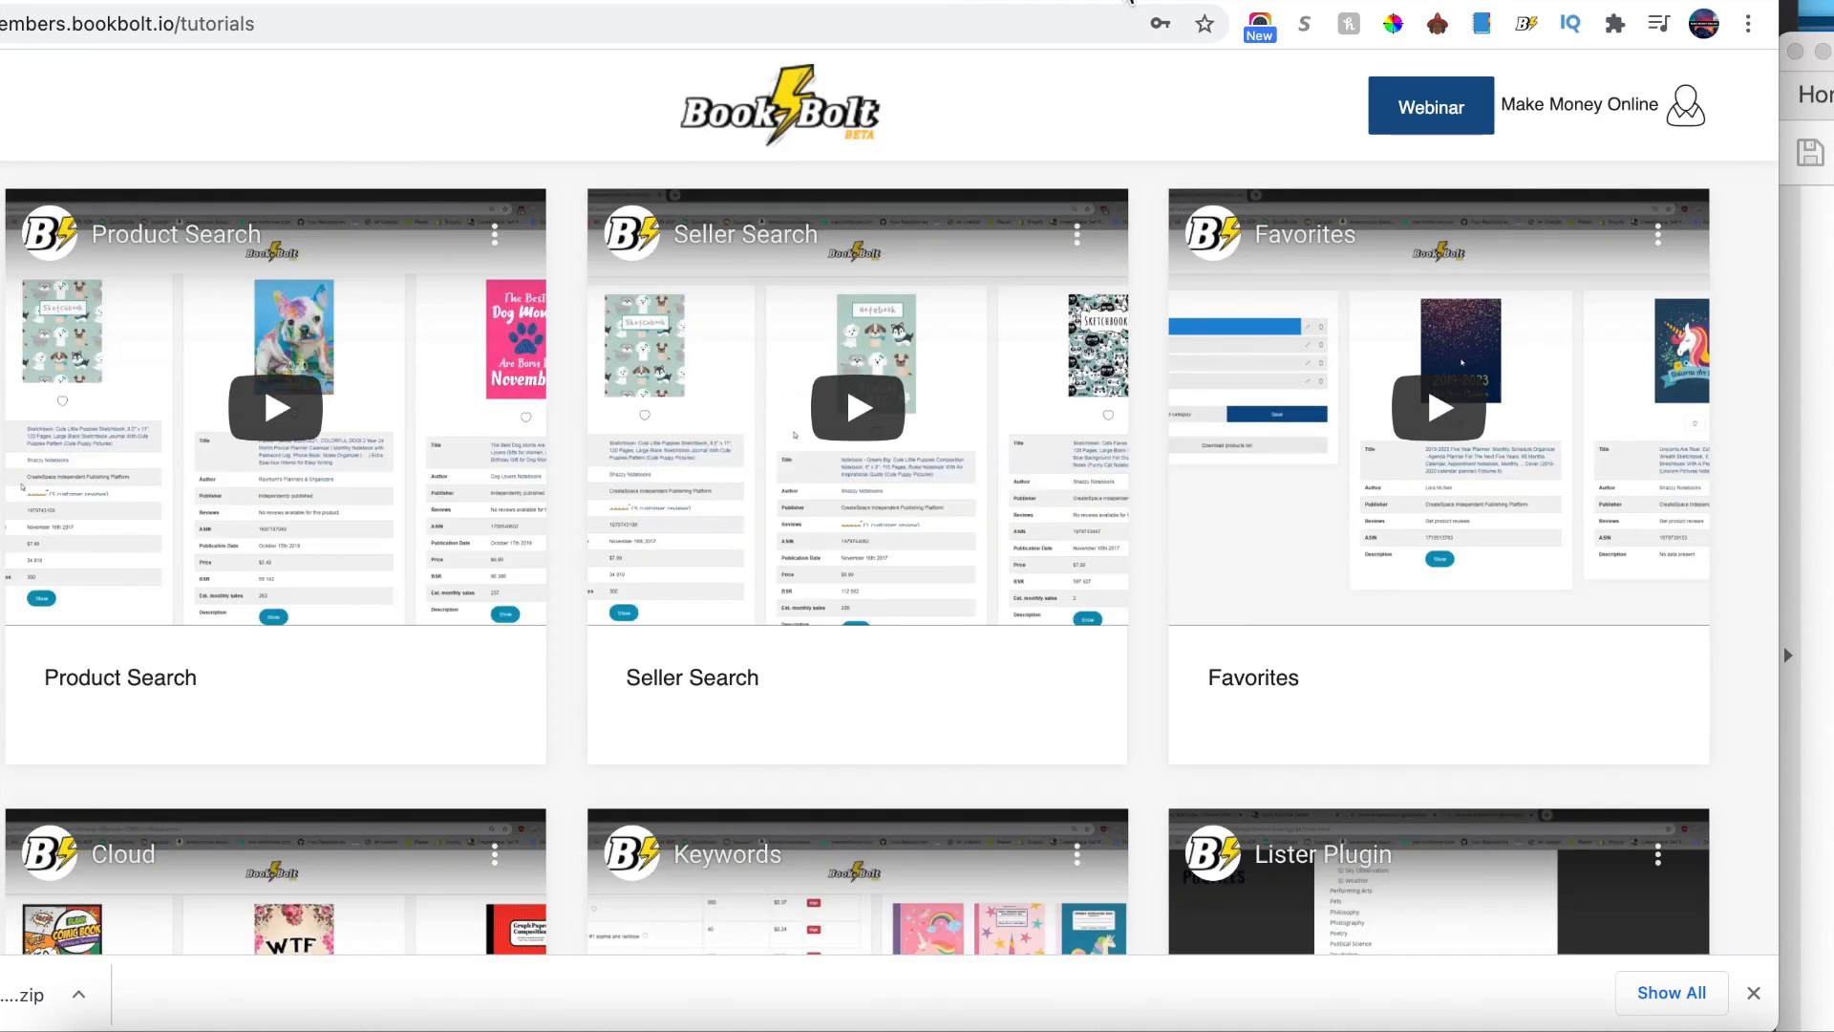
pyautogui.click(1068, 1)
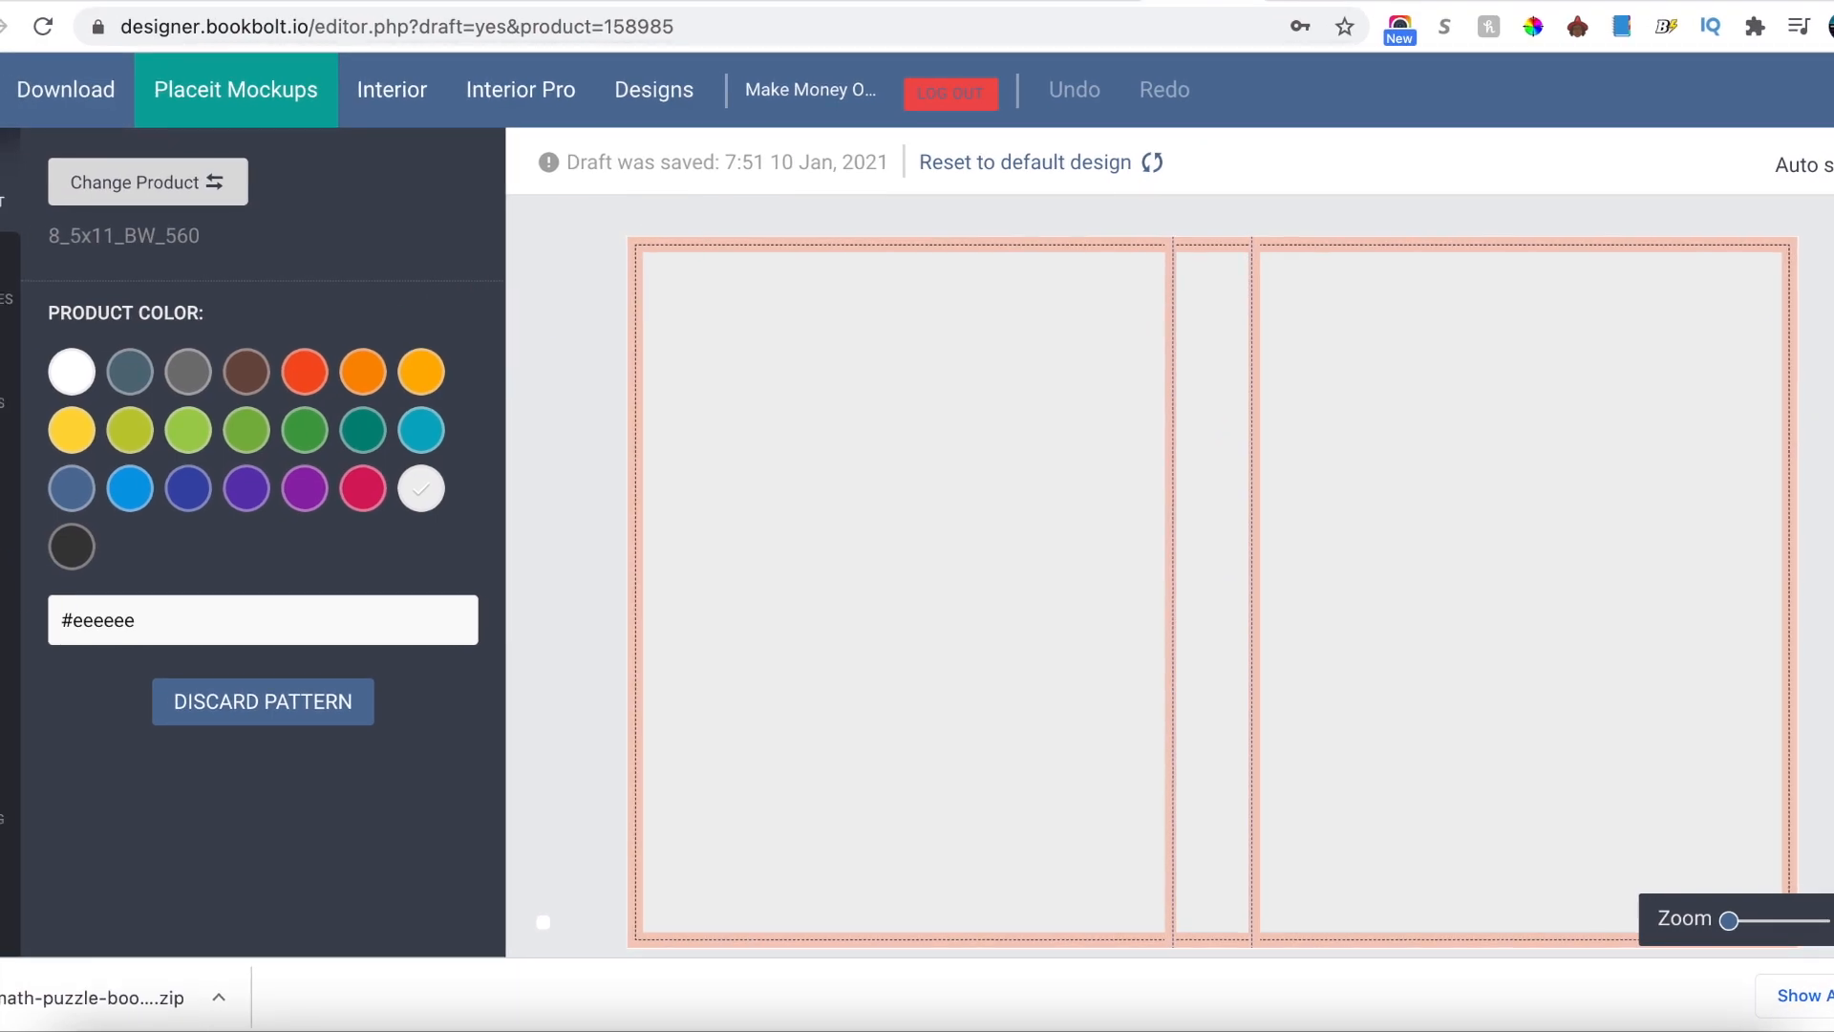
pyautogui.click(11, 623)
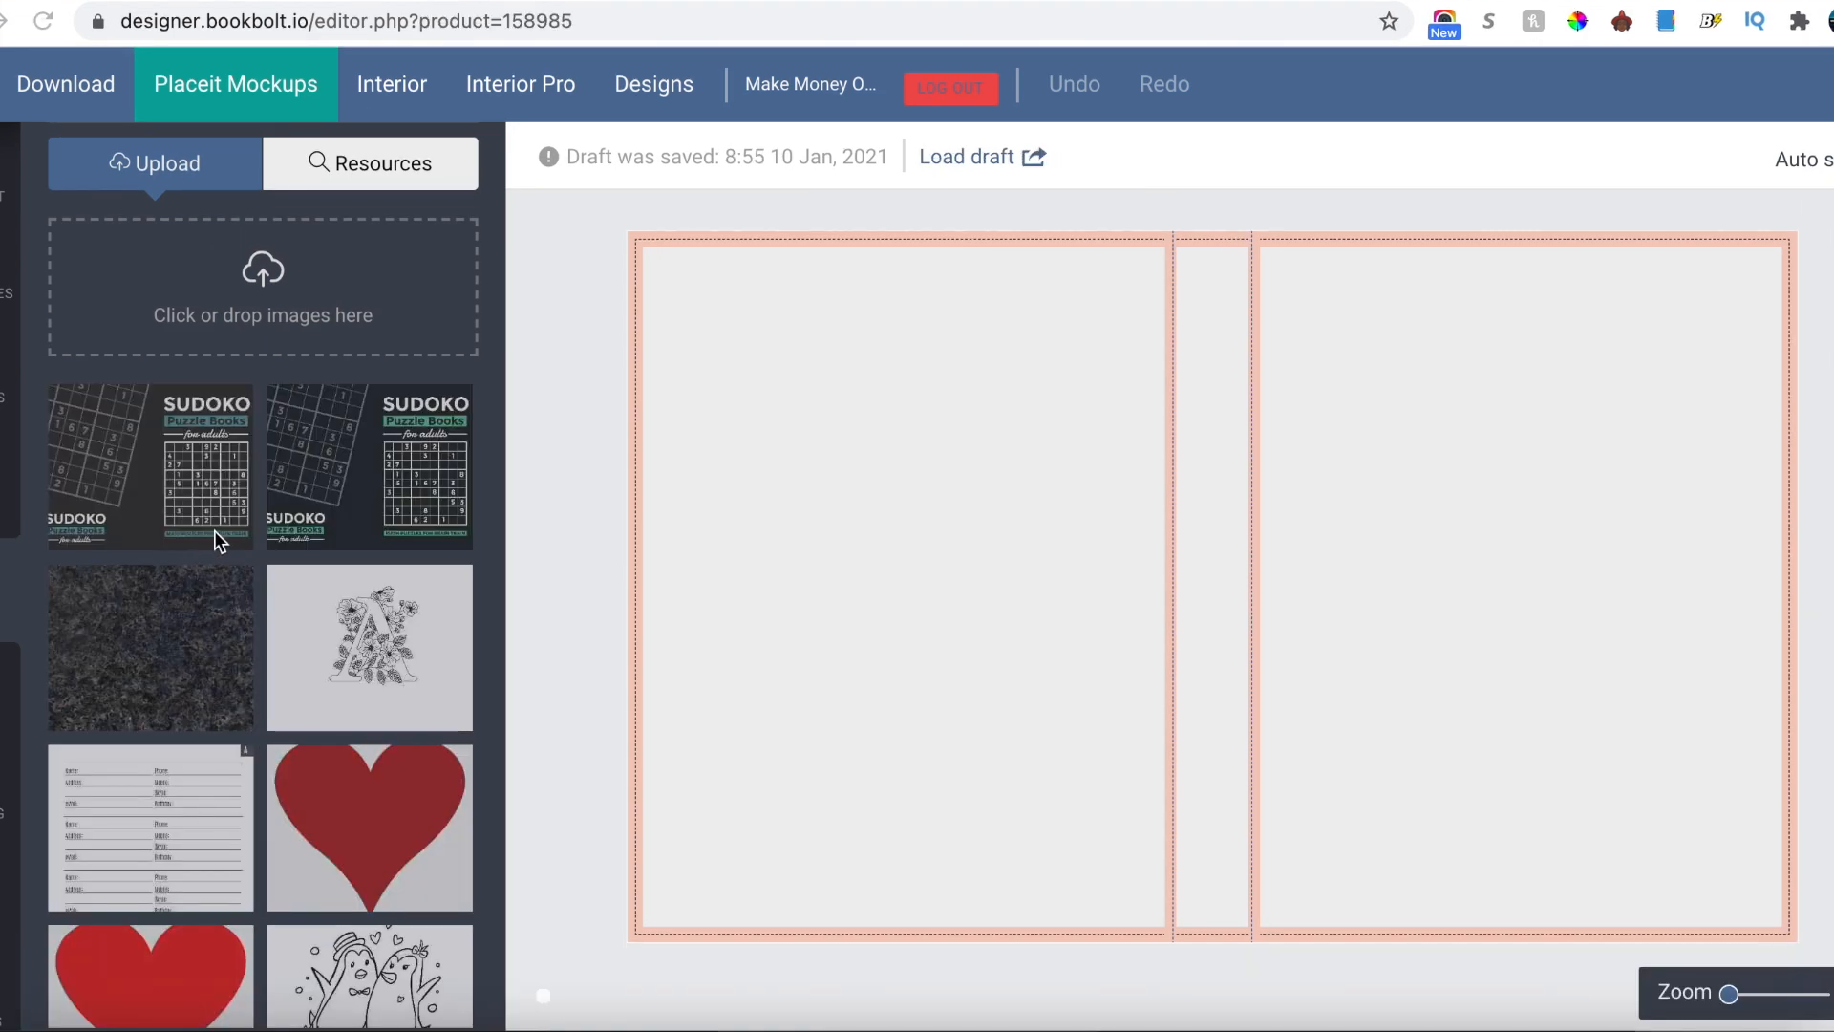
# Step: Try the uploaded Sudoko cover image on the blank template, enlarged past the template's height, and delete it
pyautogui.click(214, 530)
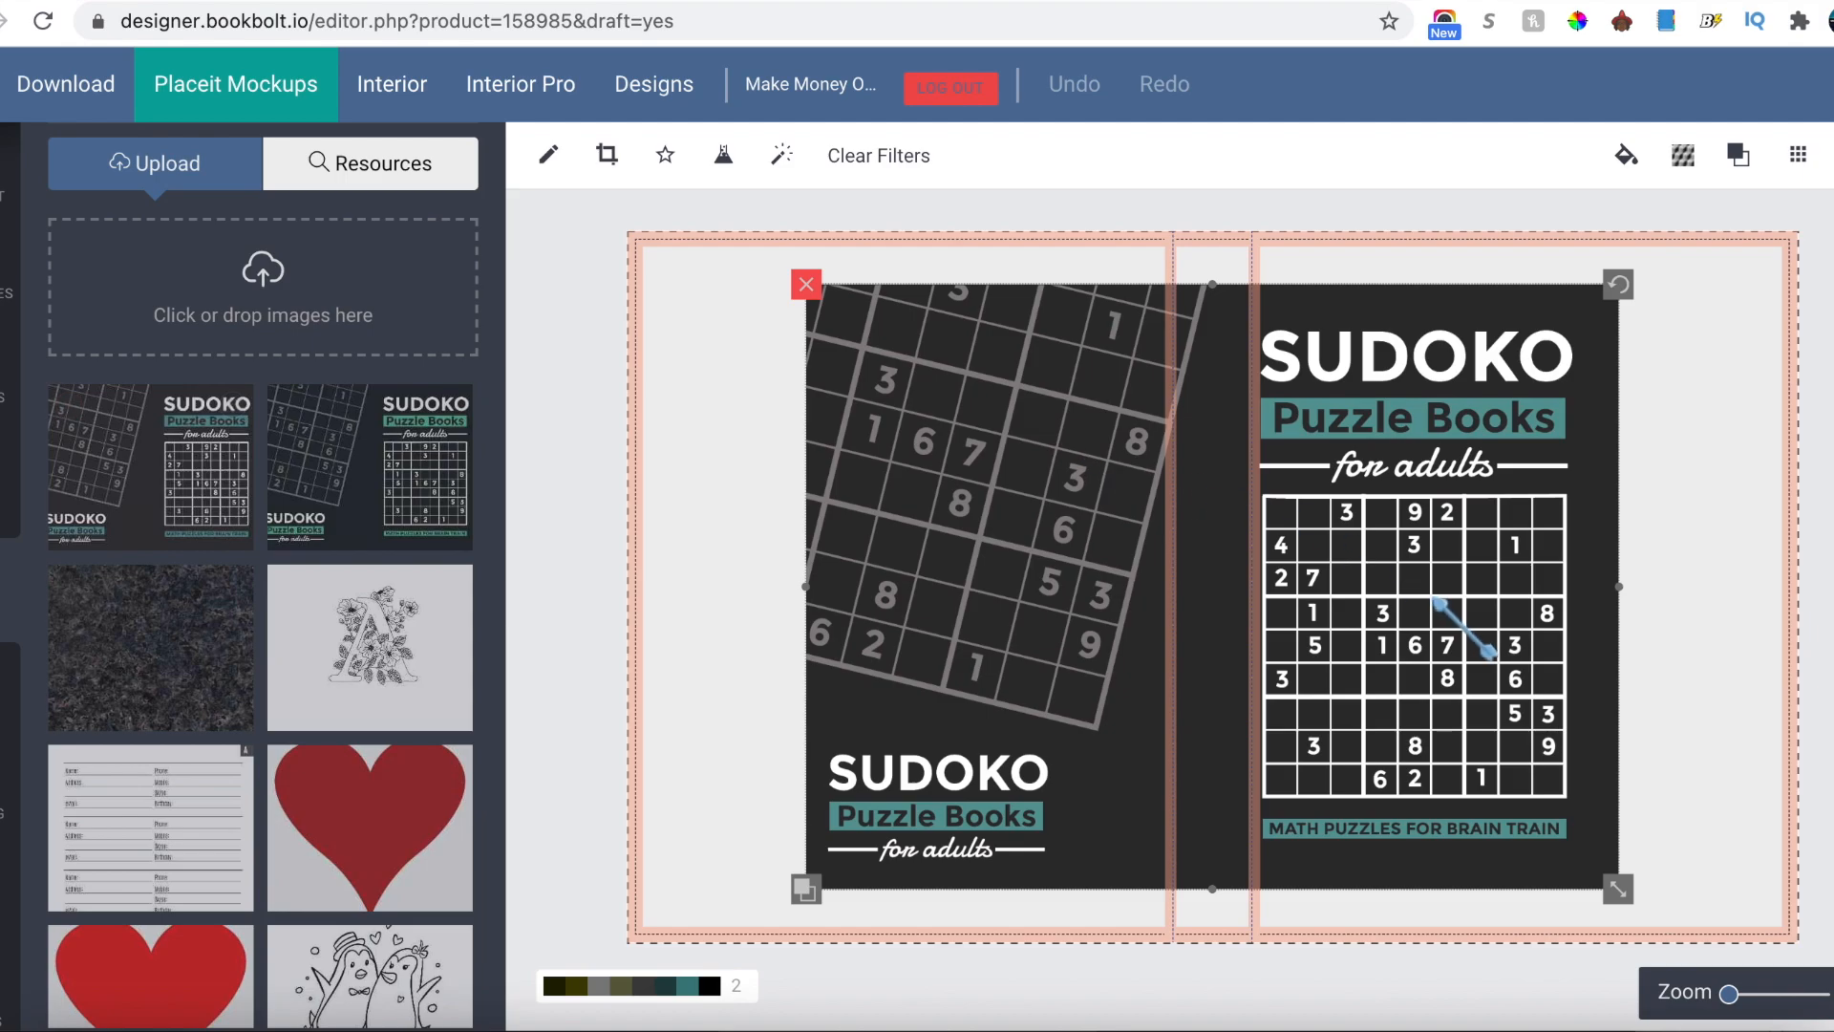
pyautogui.moveTo(1617, 888); pyautogui.dragTo(1725, 951)
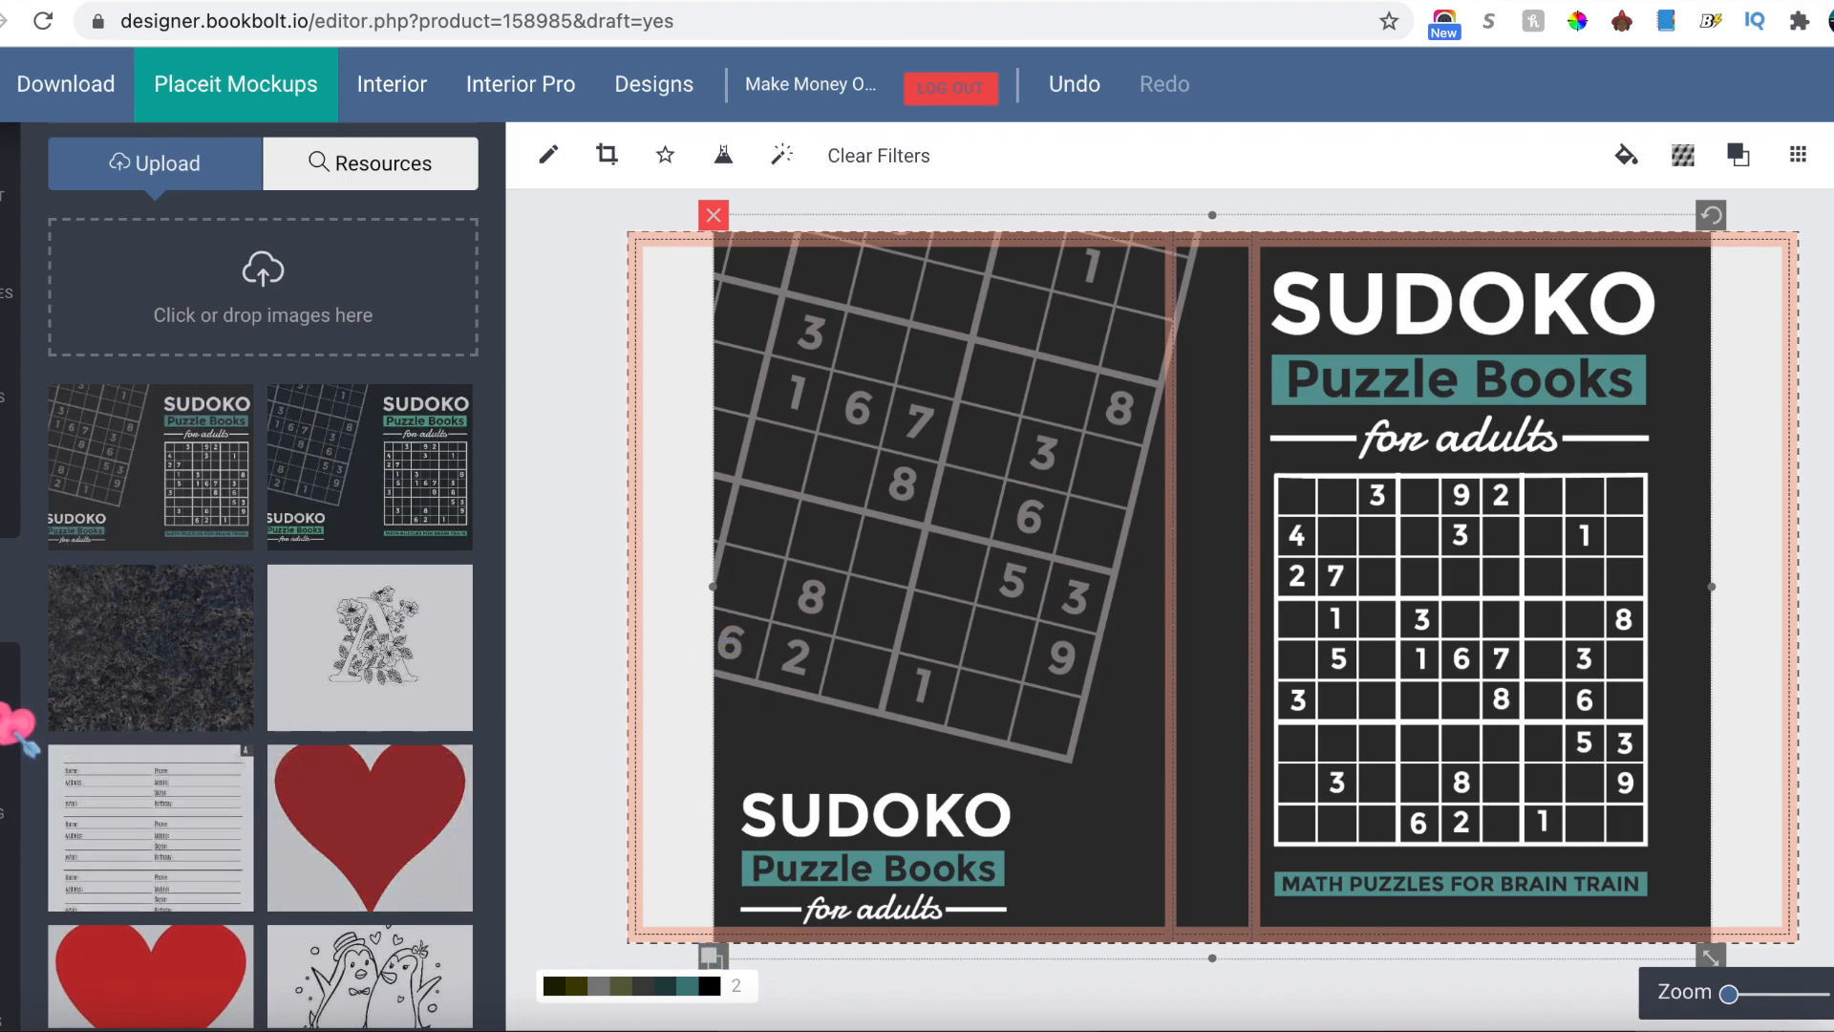
pyautogui.click(18, 734)
pyautogui.click(1003, 525)
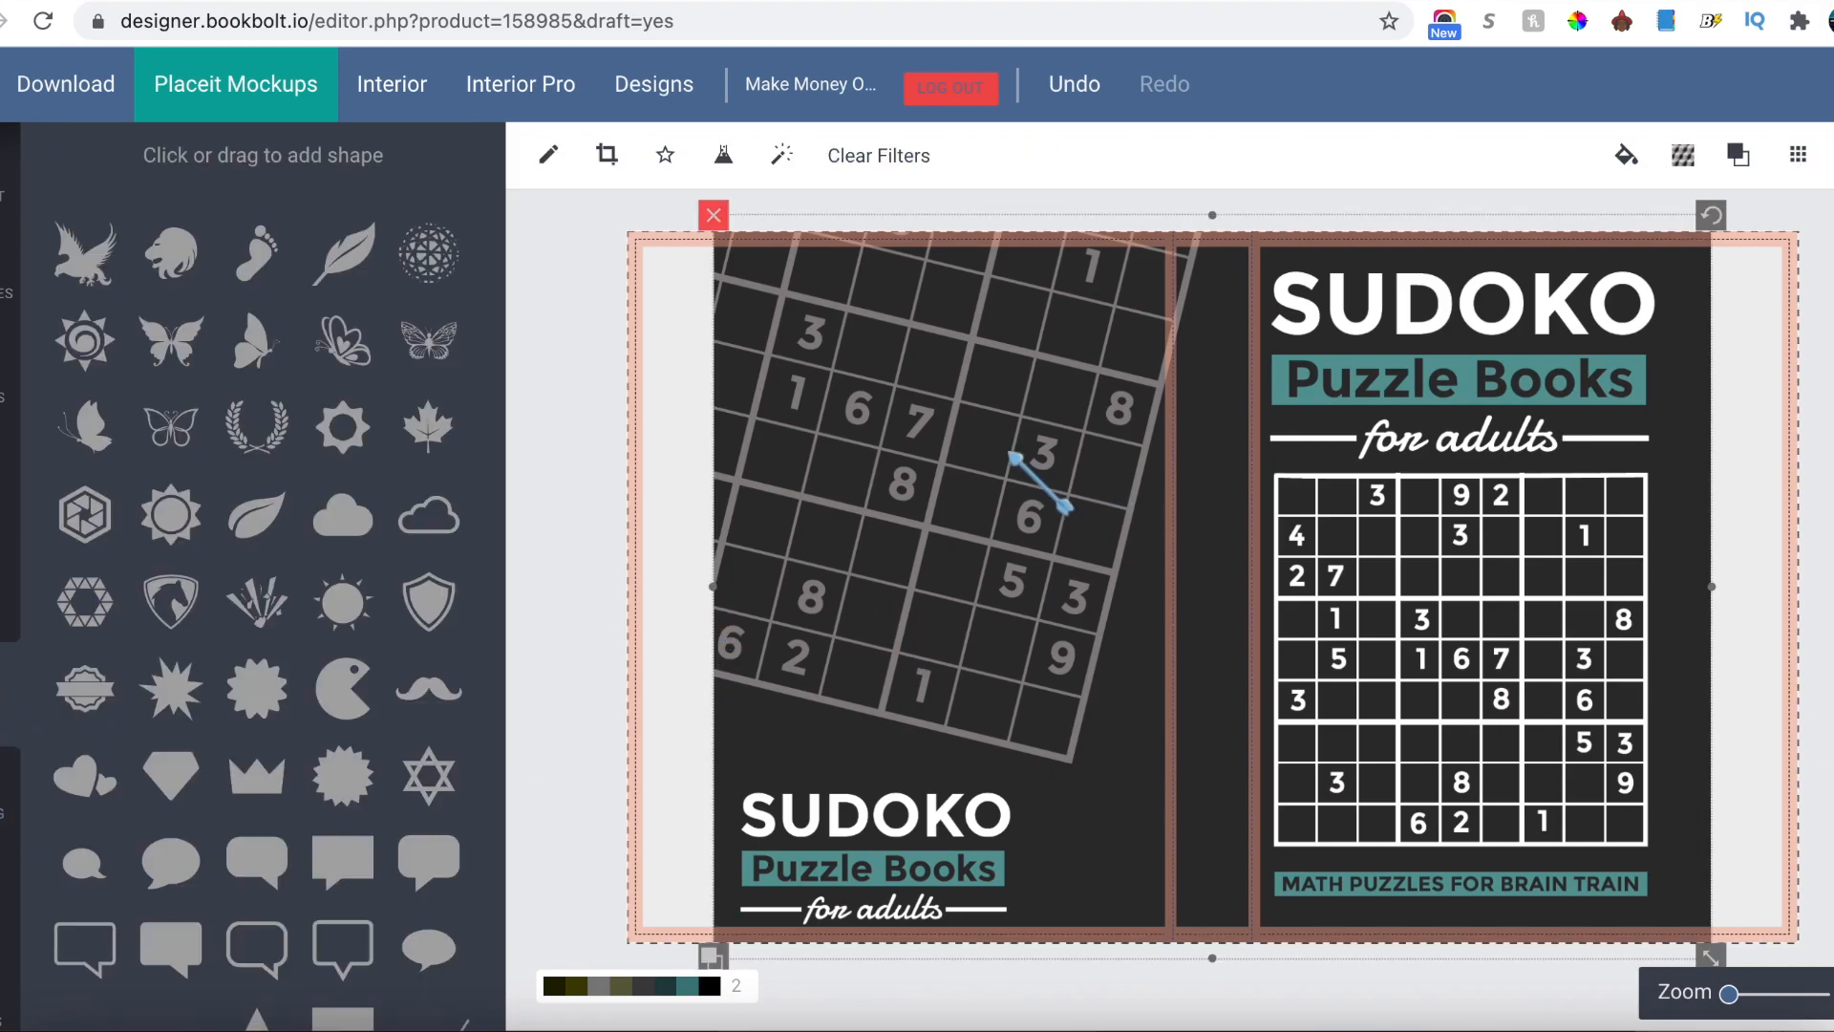
pyautogui.click(715, 216)
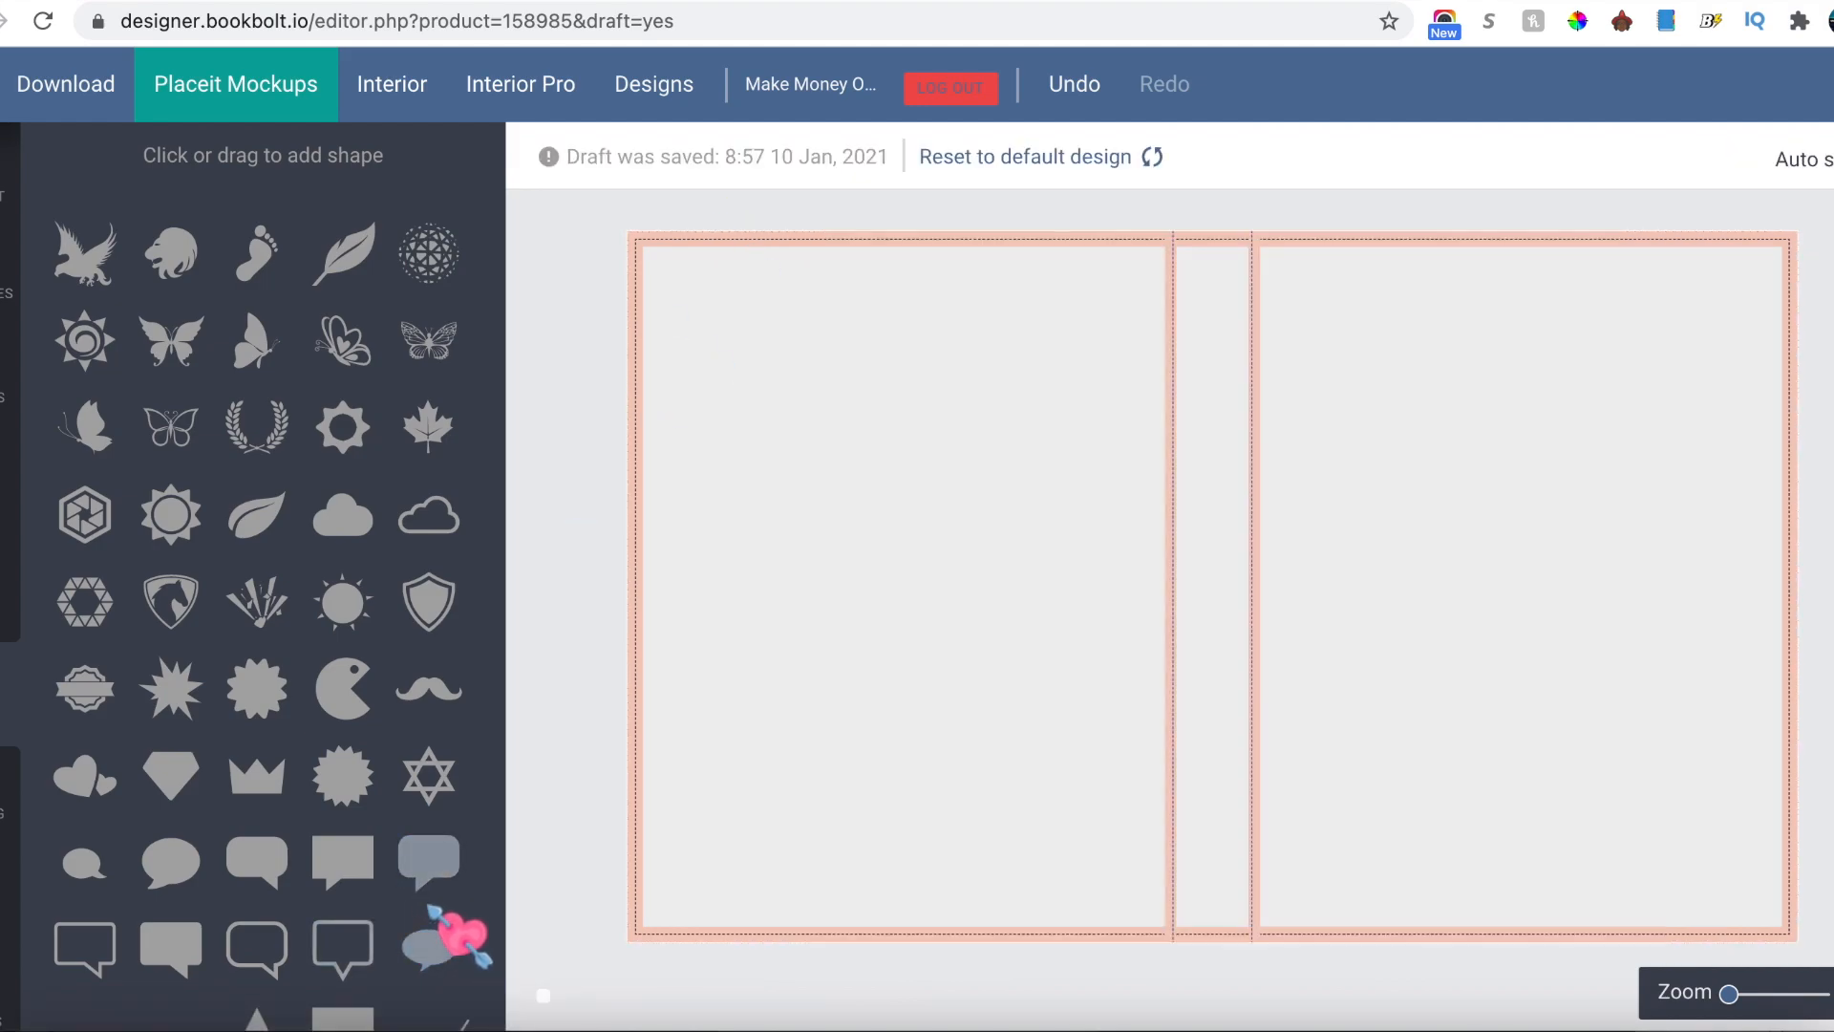
# Step: Add a black square shape and enlarge it until it fills the whole cover, including spine and bleed
pyautogui.click(361, 1019)
pyautogui.moveTo(1252, 626); pyautogui.dragTo(1308, 683)
pyautogui.moveTo(1525, 899); pyautogui.dragTo(1833, 1031)
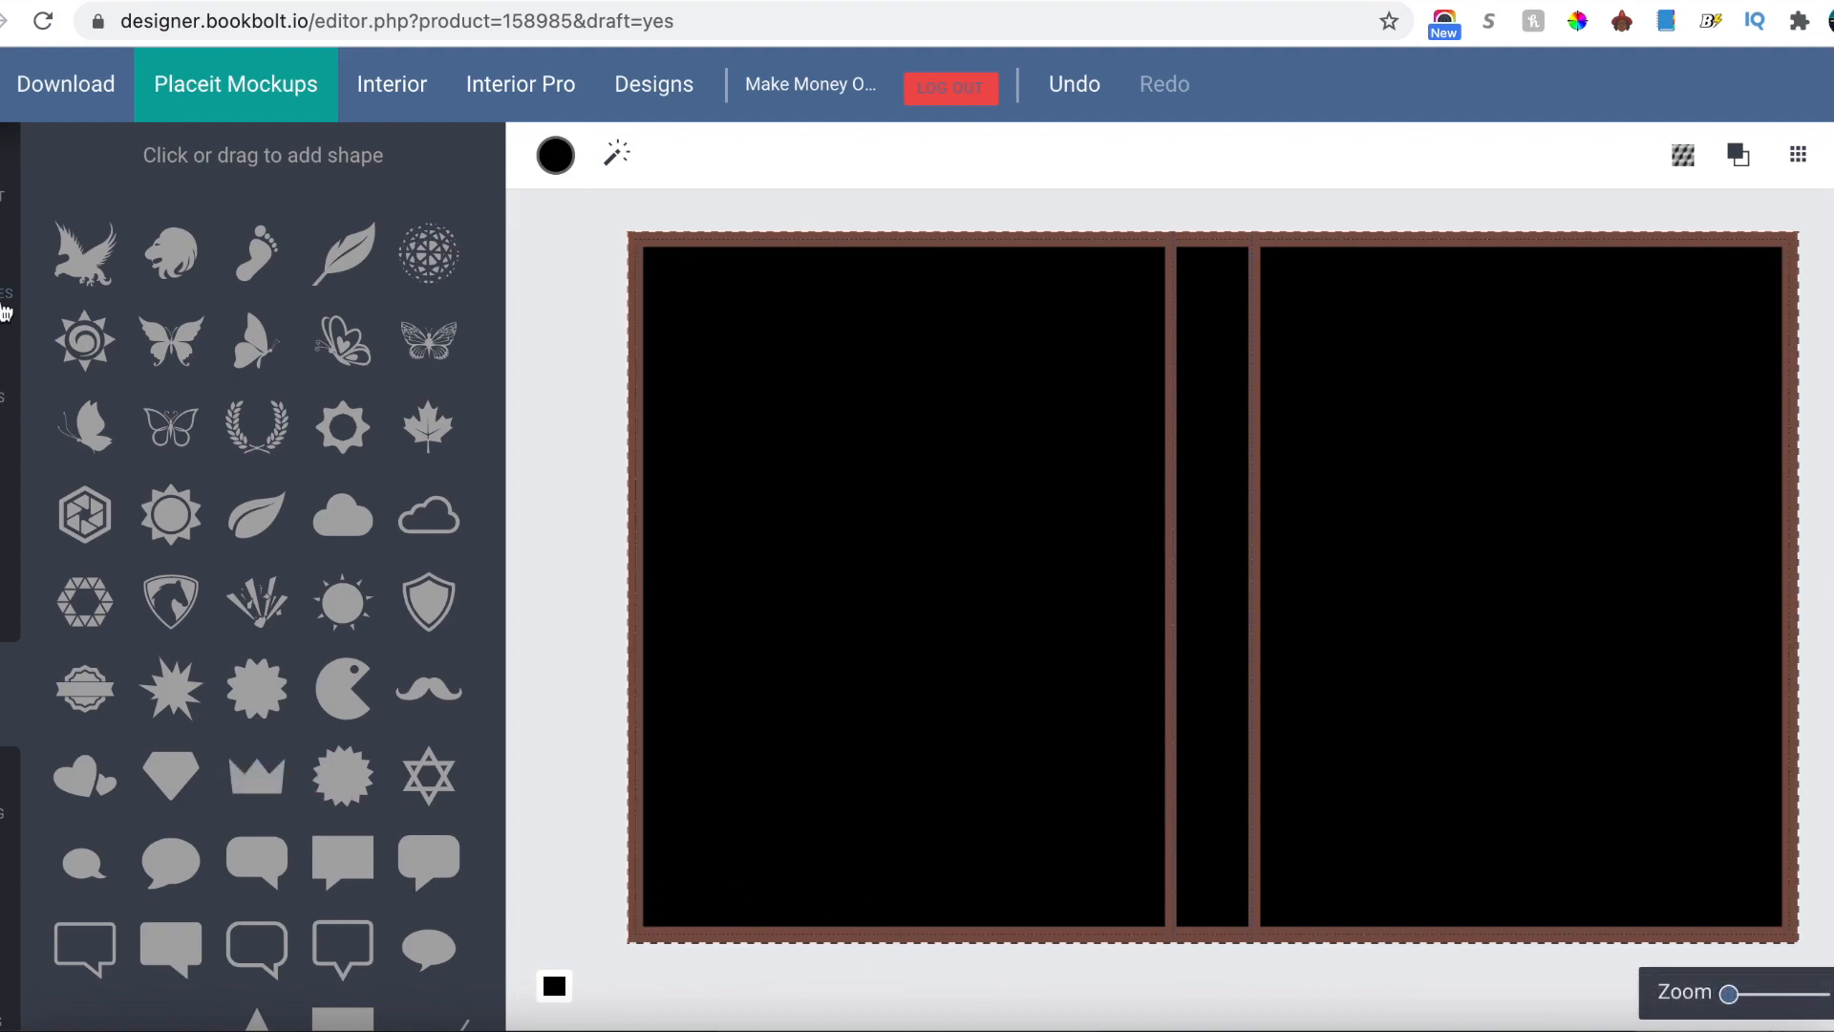
# Step: Place the uploaded Sudoko cover image over the black background and enlarge it to the cover's full height
pyautogui.click(11, 611)
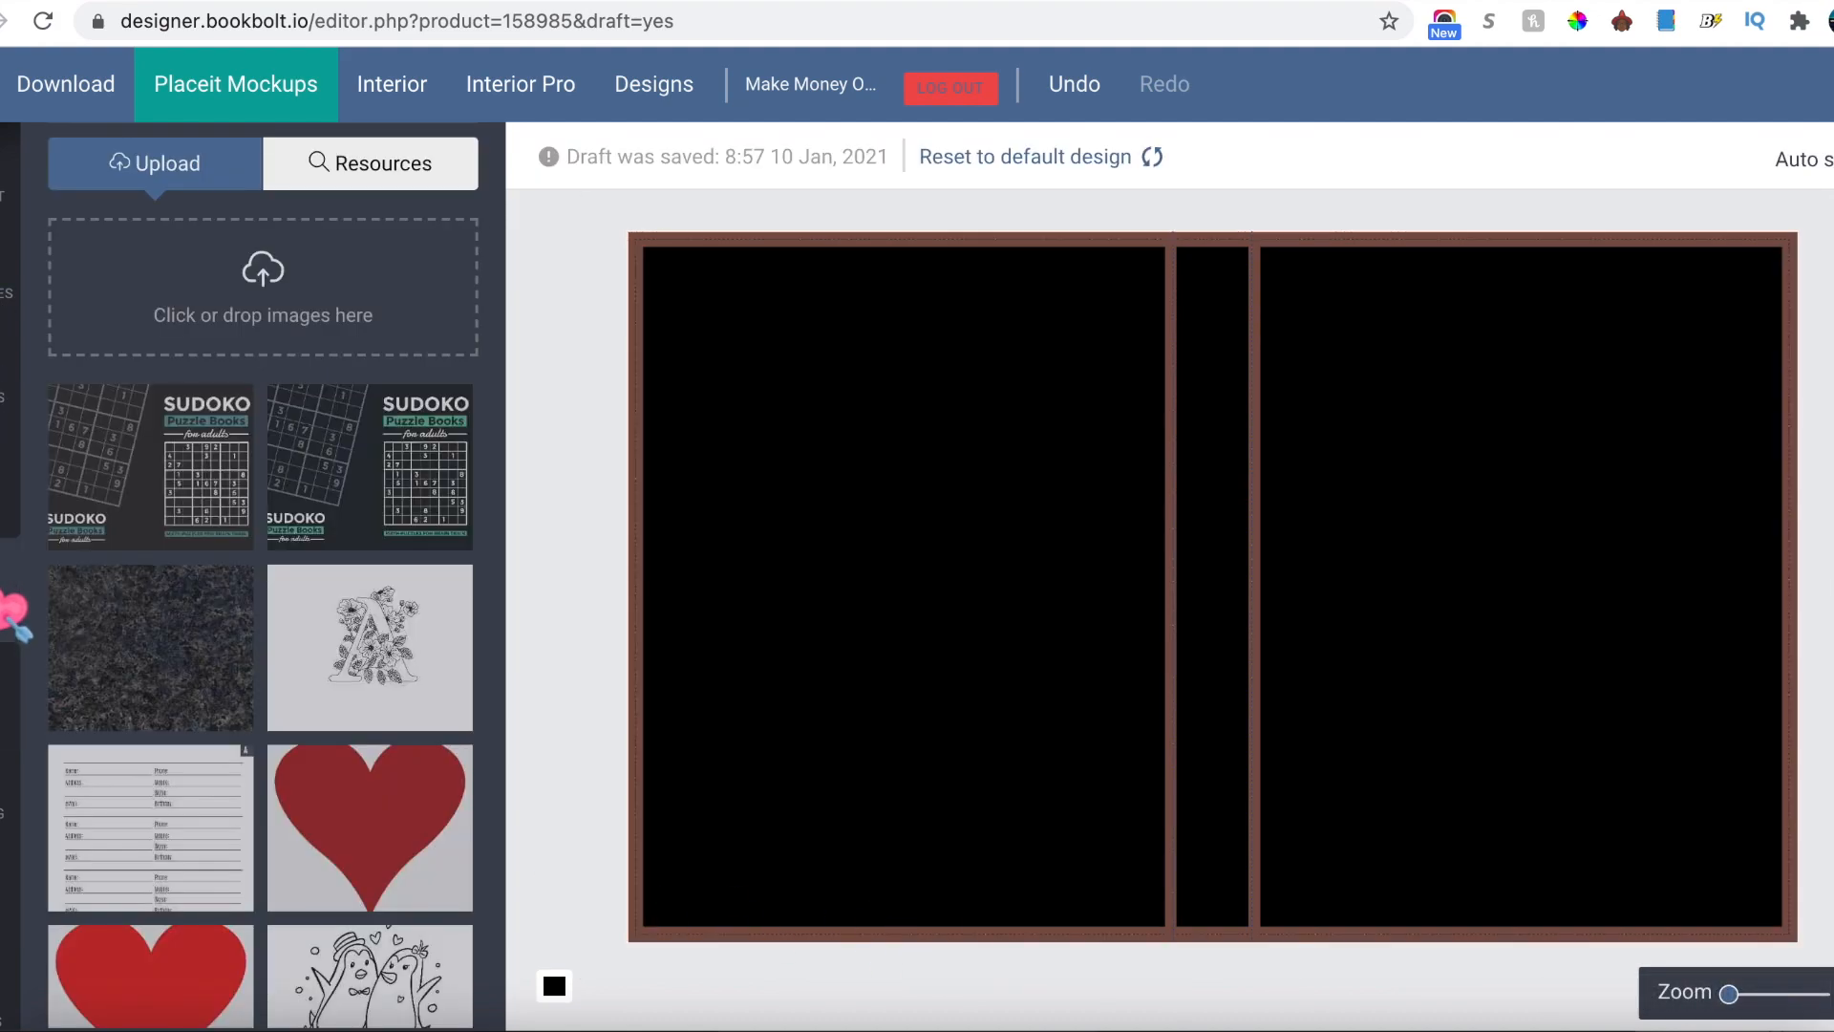
pyautogui.click(156, 514)
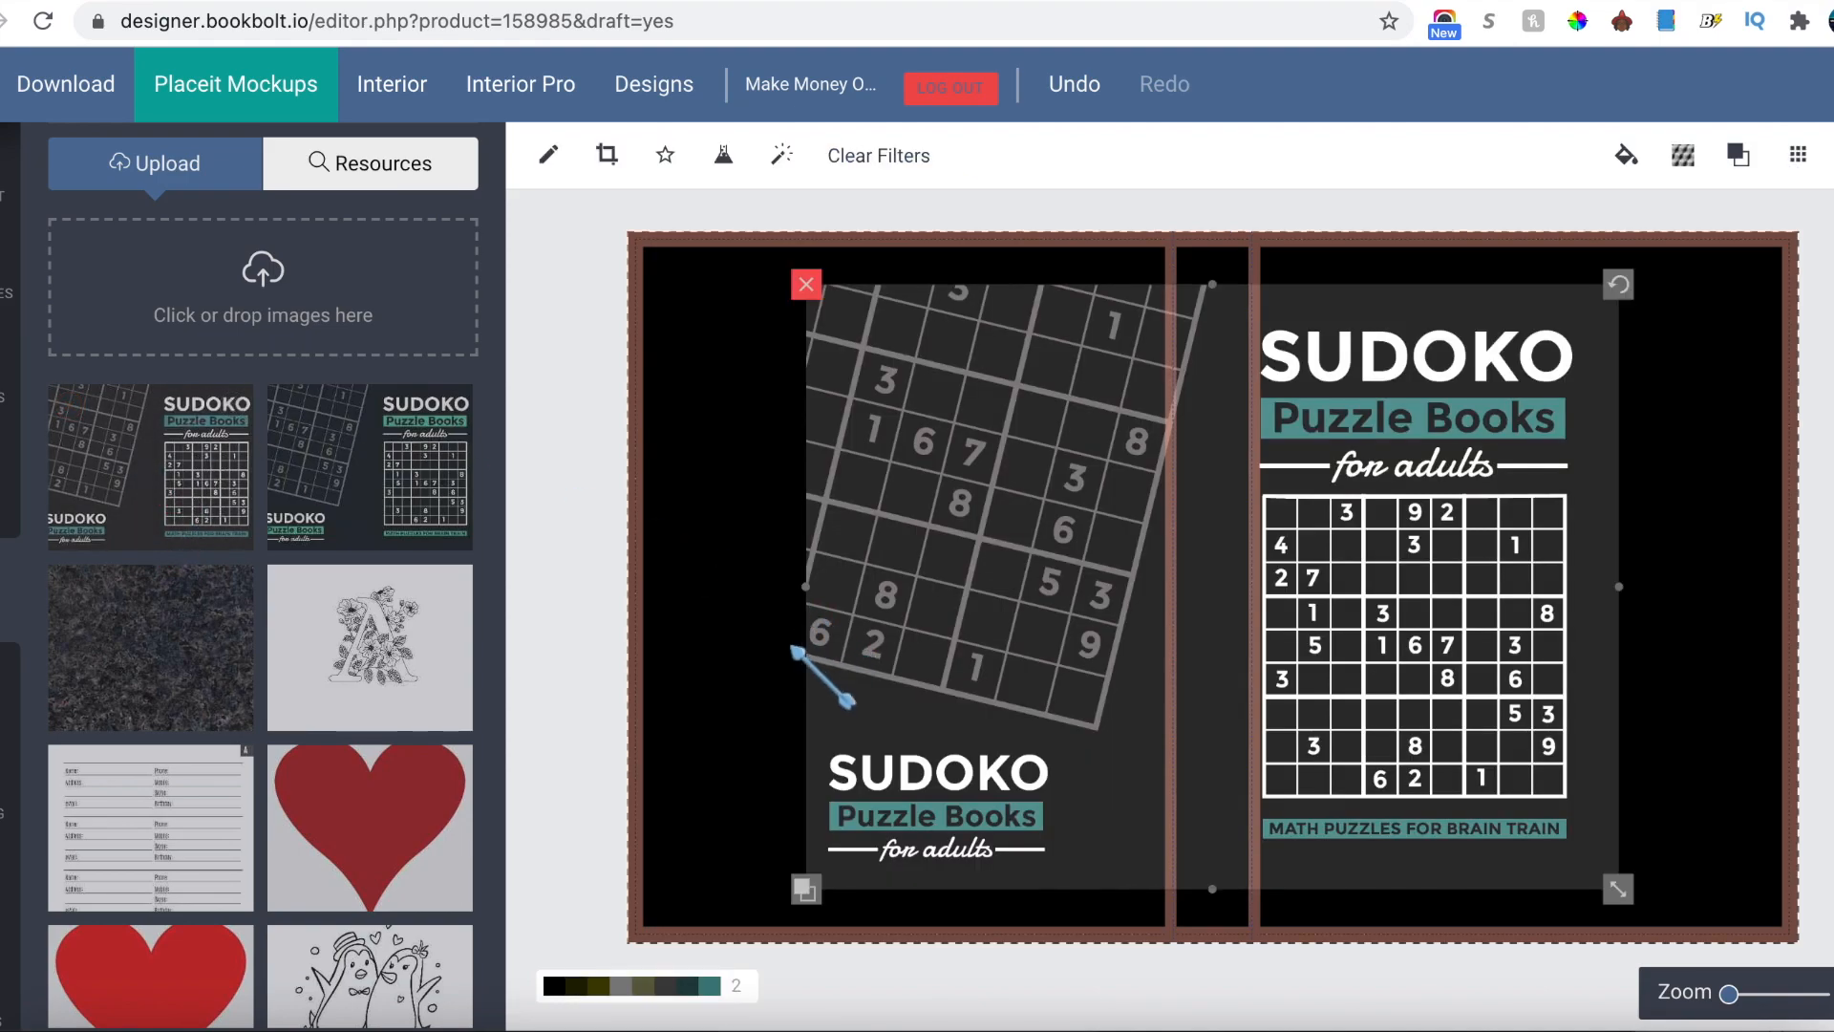
pyautogui.moveTo(1617, 888); pyautogui.dragTo(1752, 987)
# Step: Select the black background square and sample the dark grey of the Sudoko cover image with the browser's colour picker
pyautogui.click(718, 706)
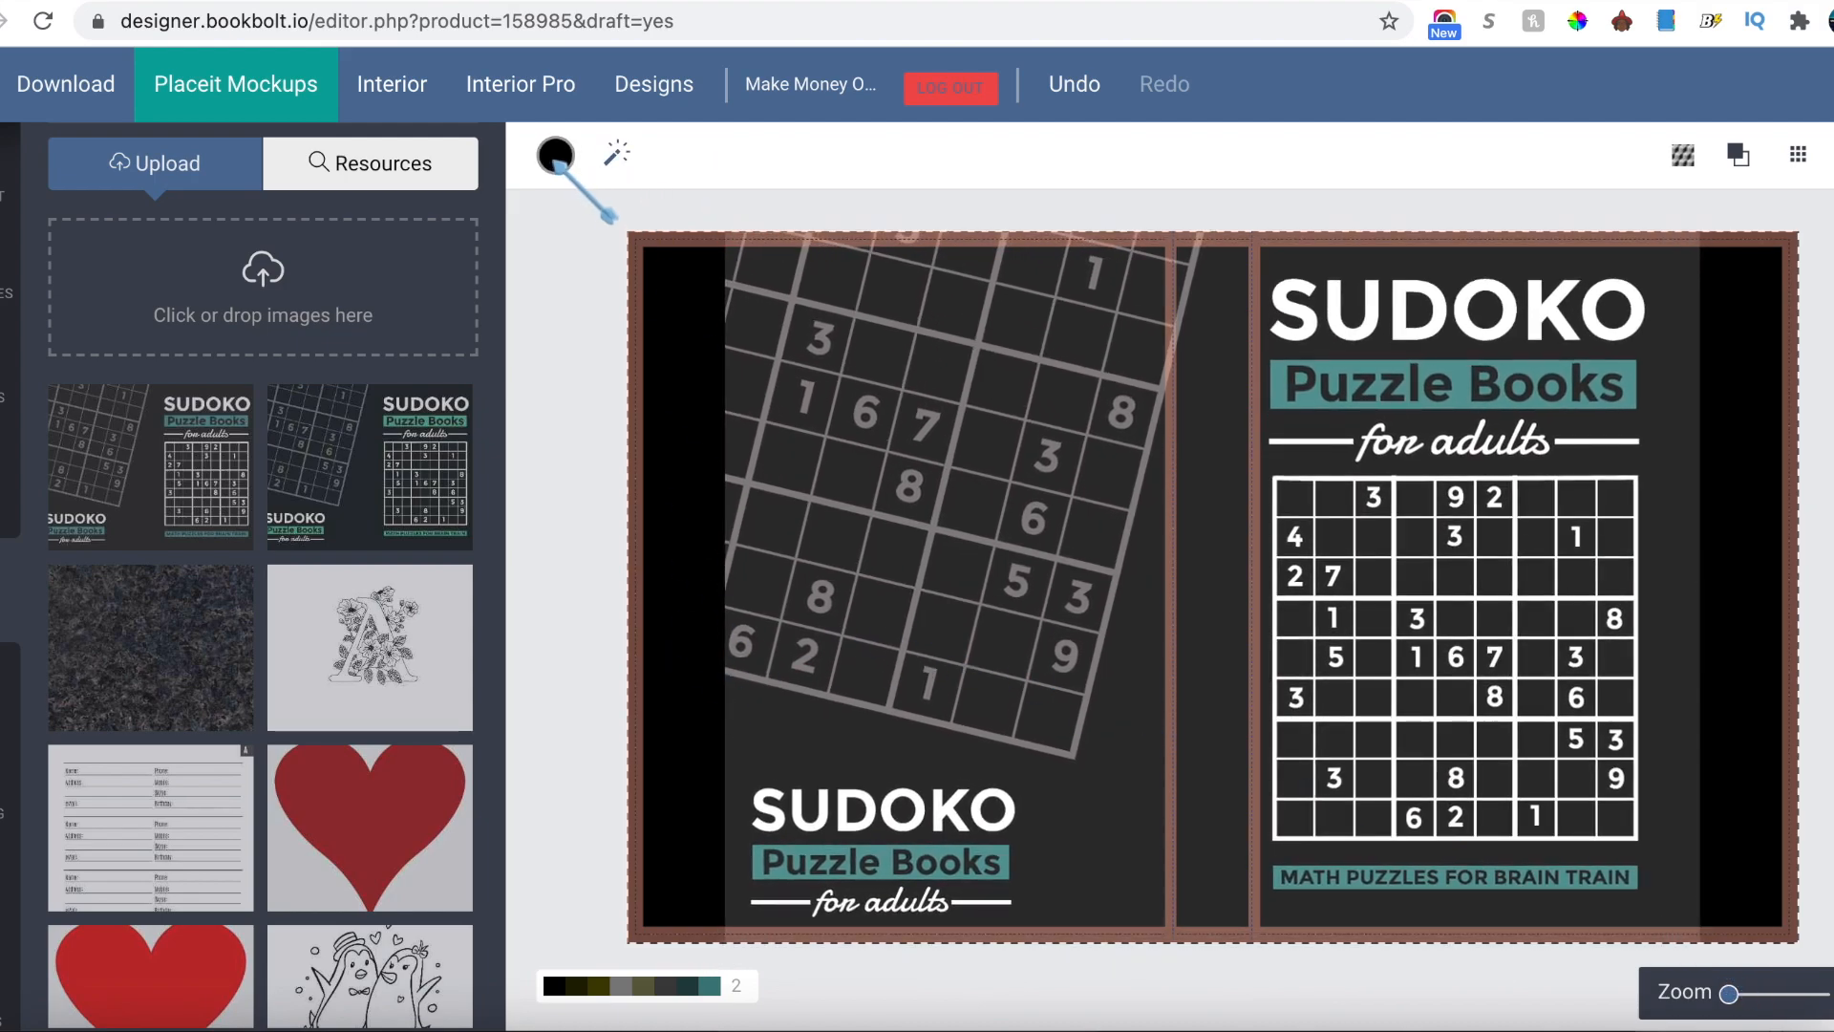
pyautogui.click(554, 156)
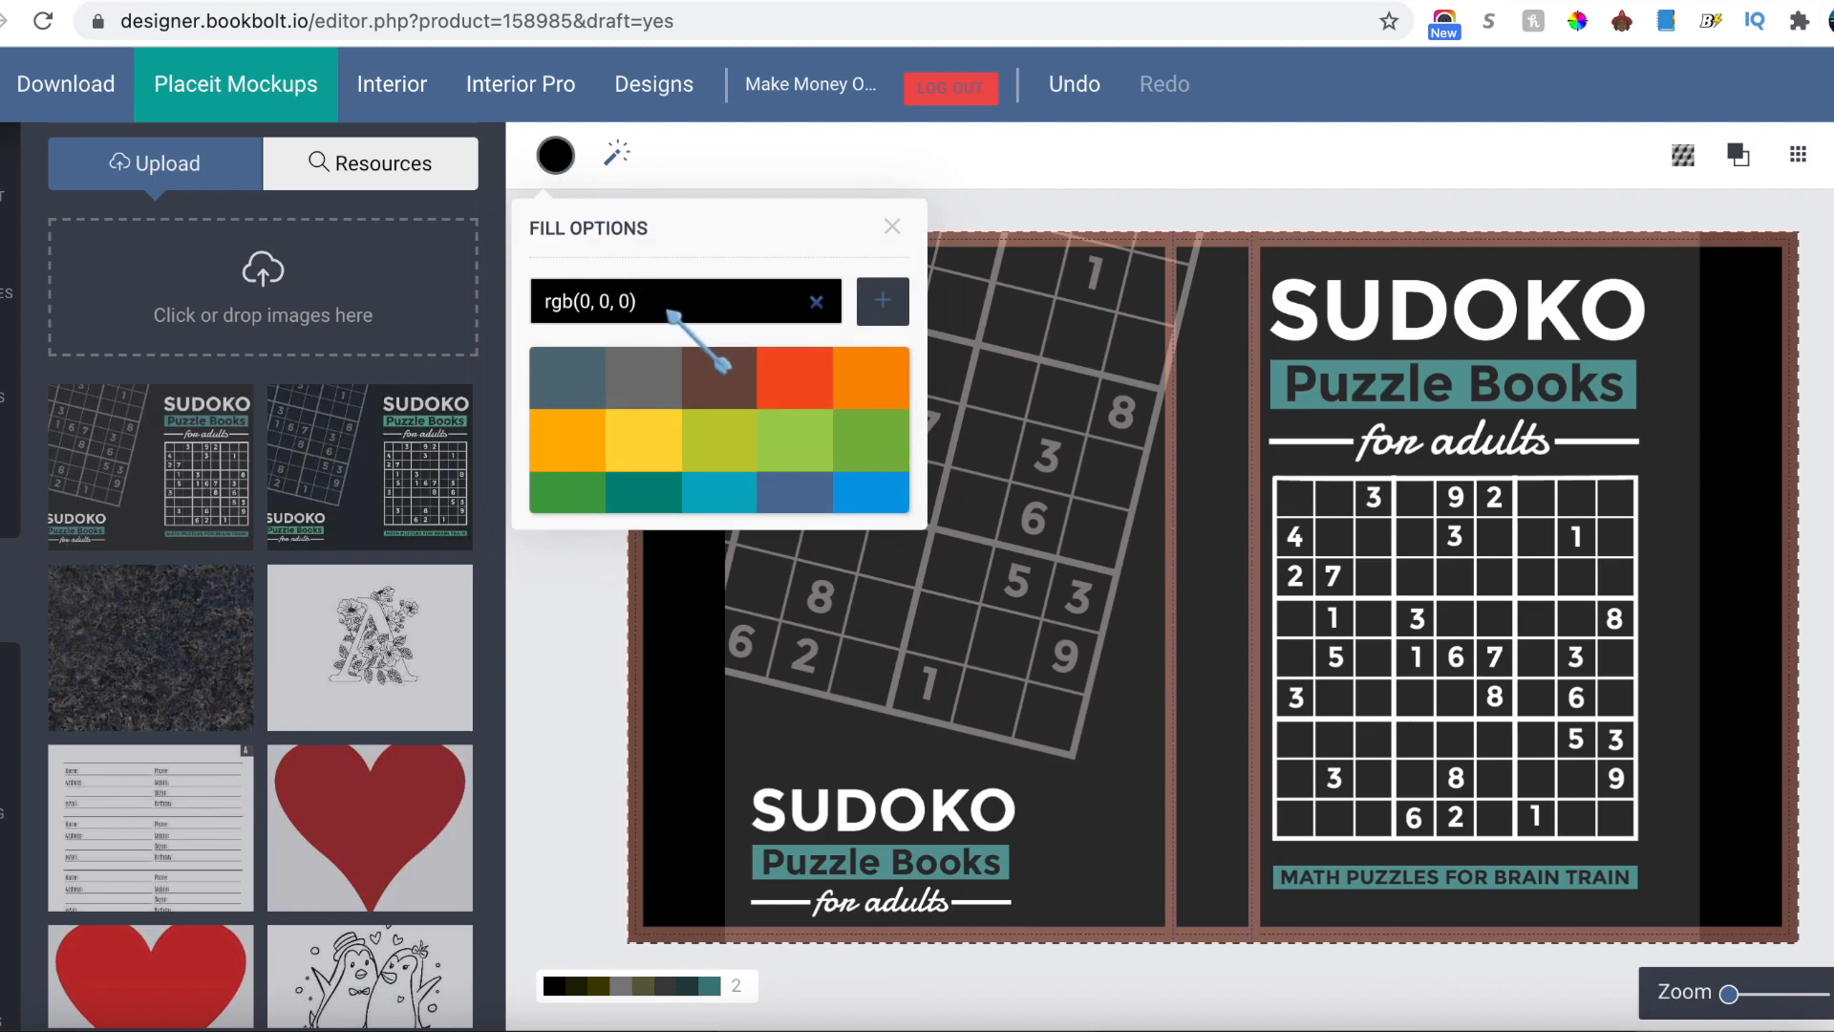
pyautogui.click(1578, 21)
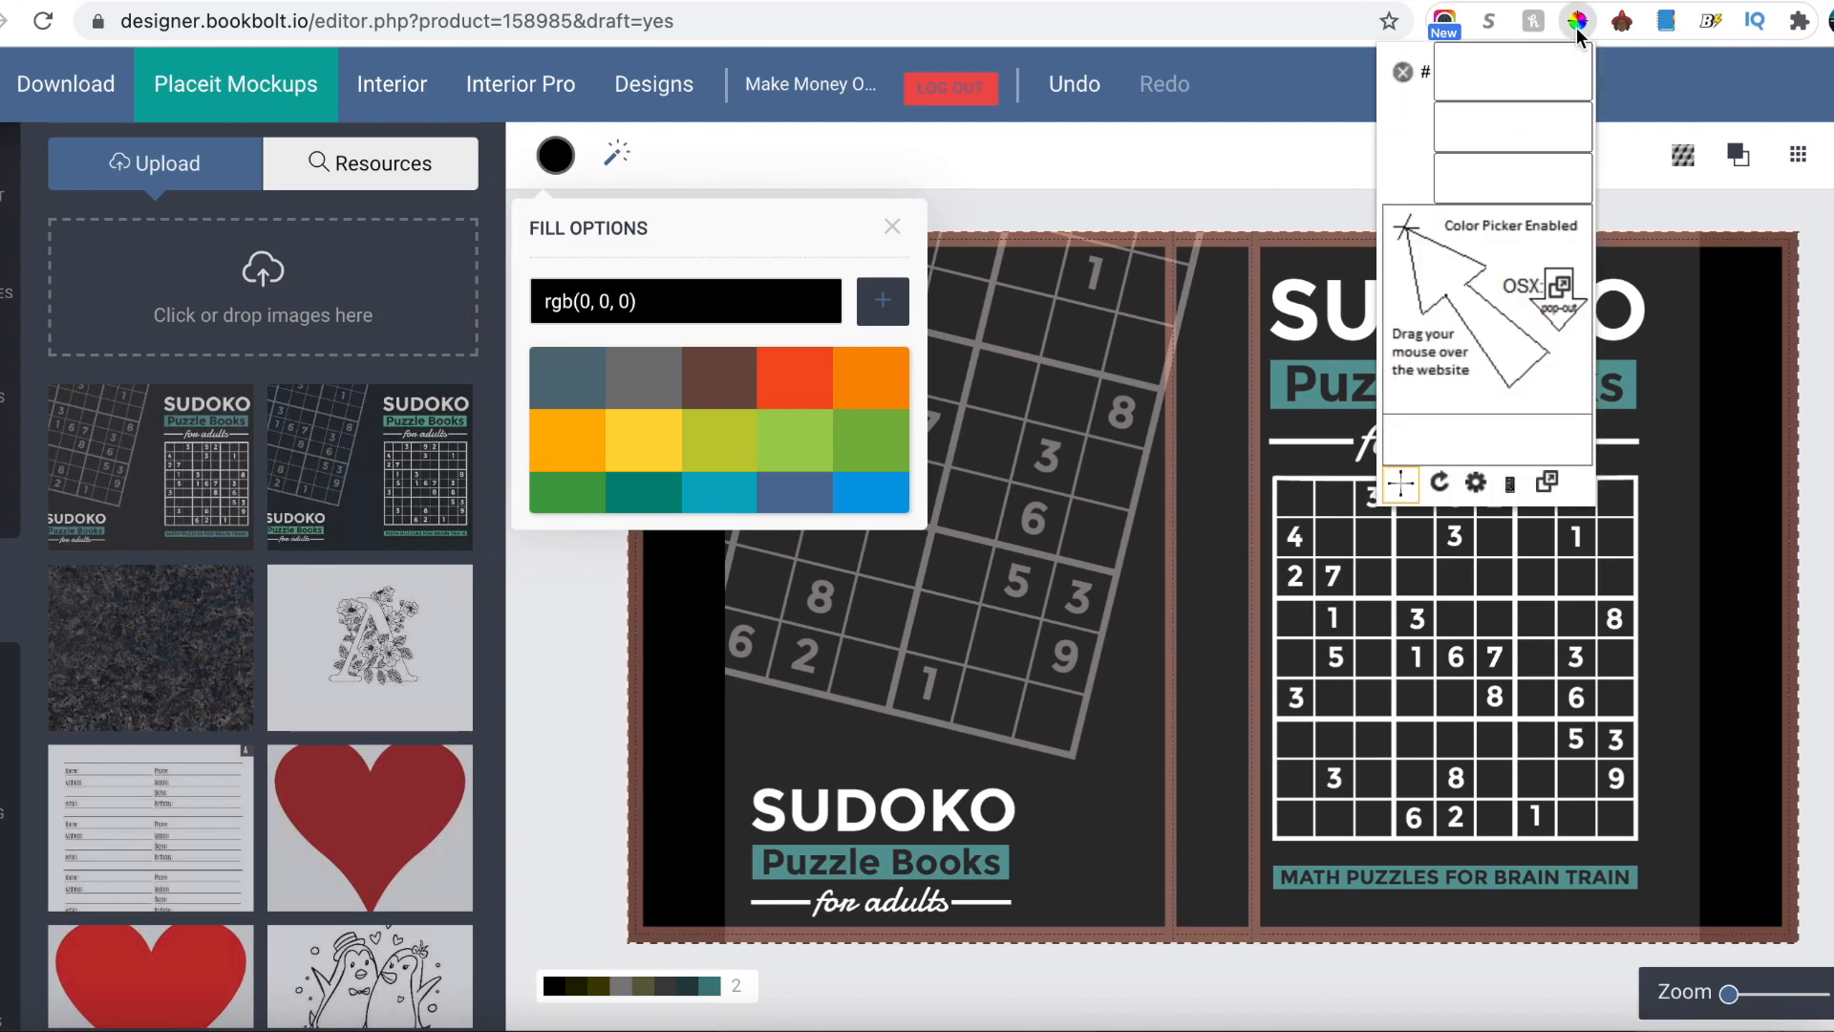
pyautogui.click(1096, 809)
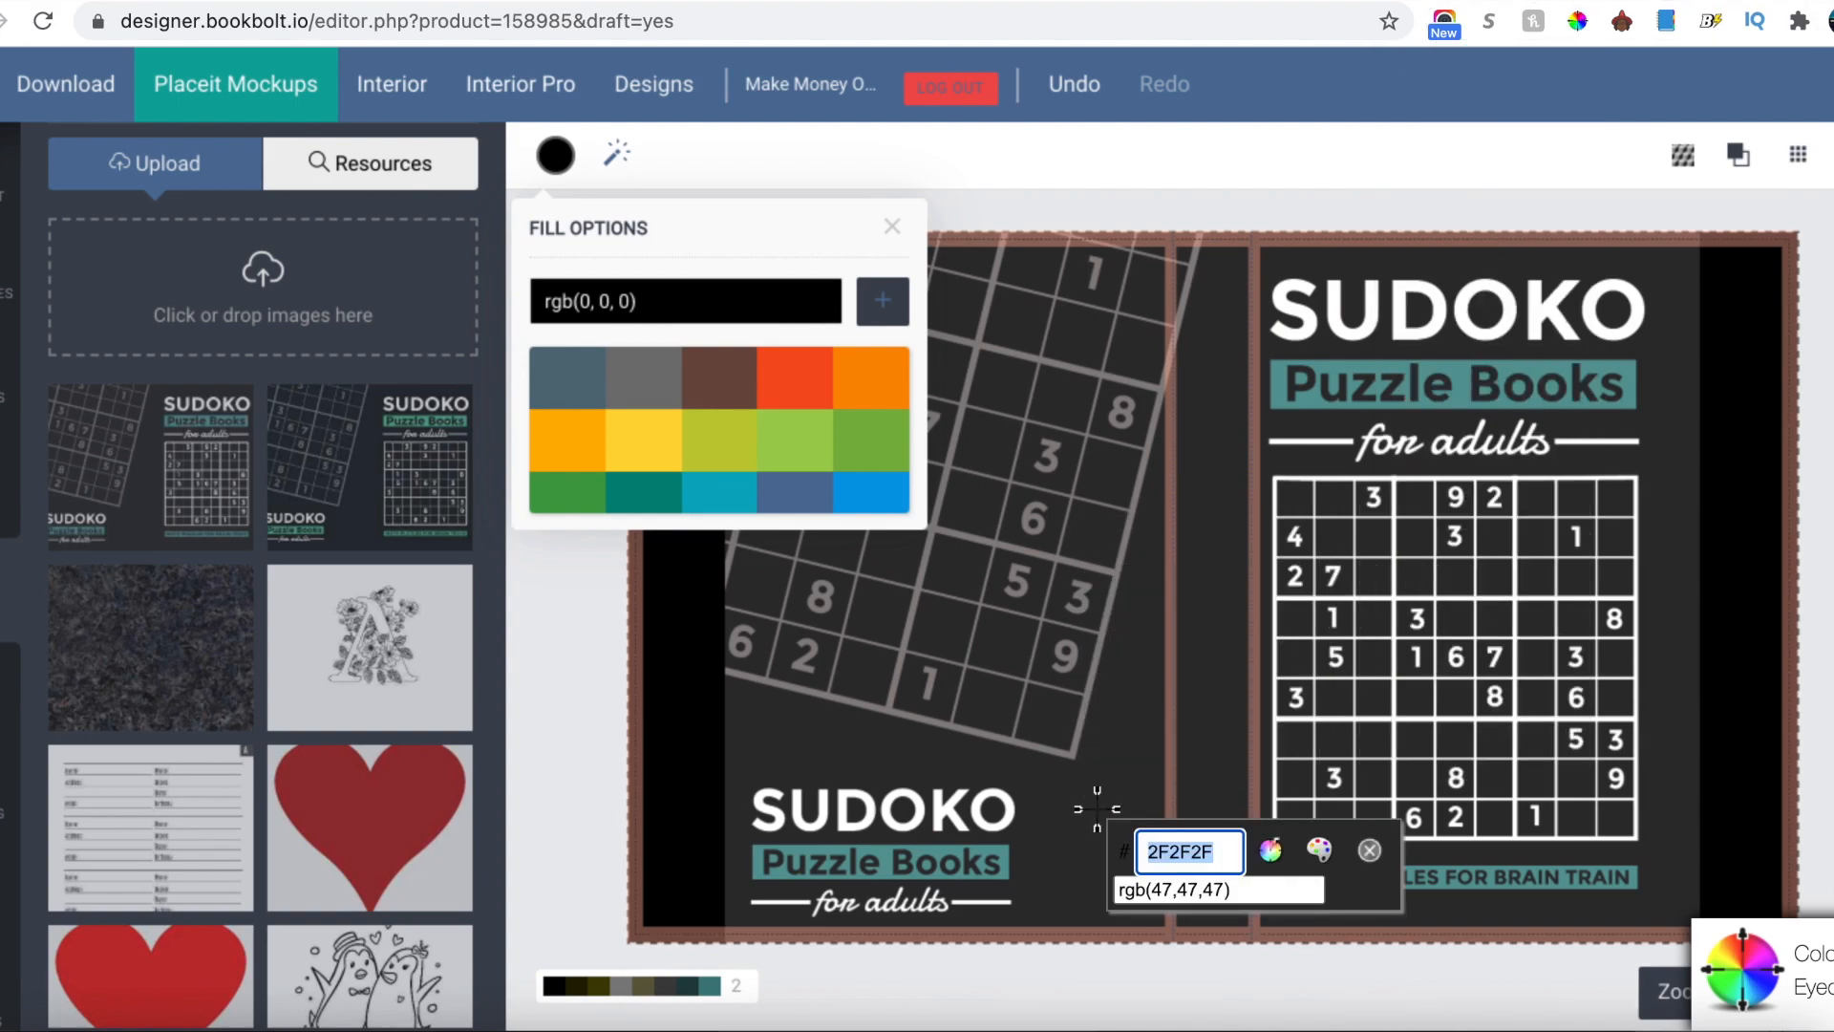
pyautogui.click(1372, 852)
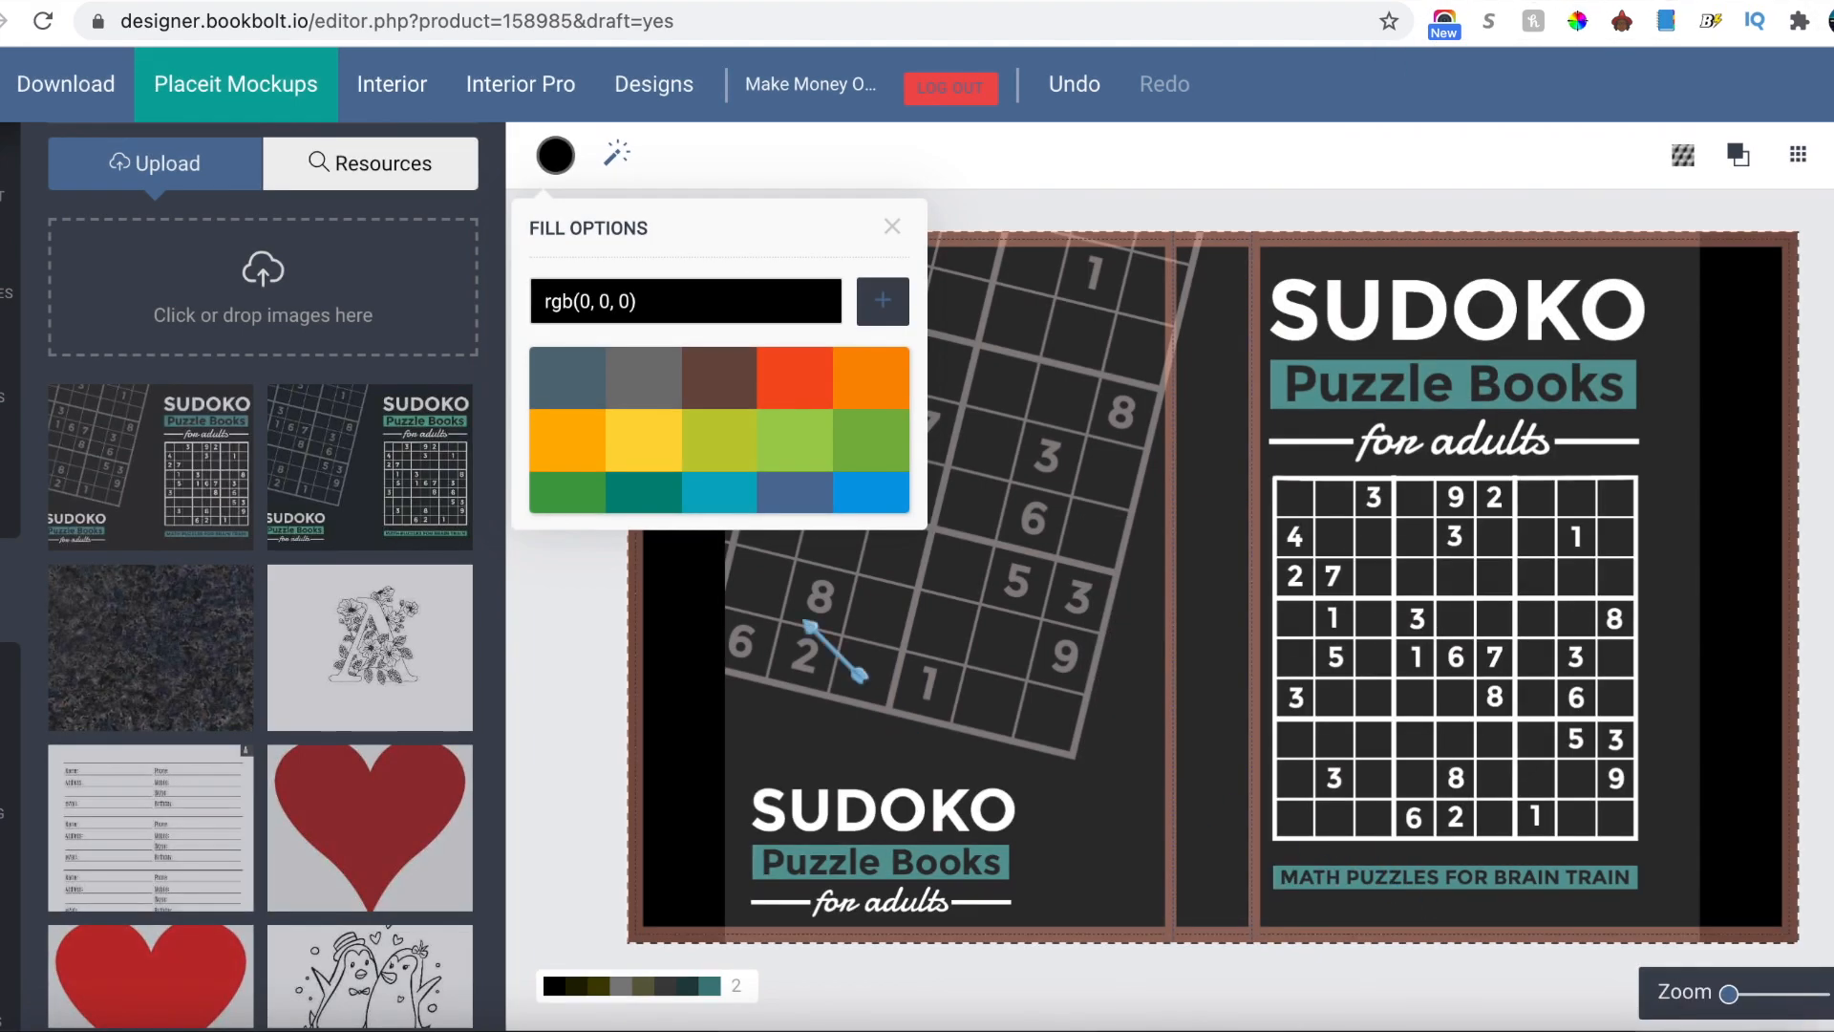
# Step: Set the background square's fill to #2f2f2f and shift the Sudoko image slightly toward the front cover's outer edge
pyautogui.click(813, 301)
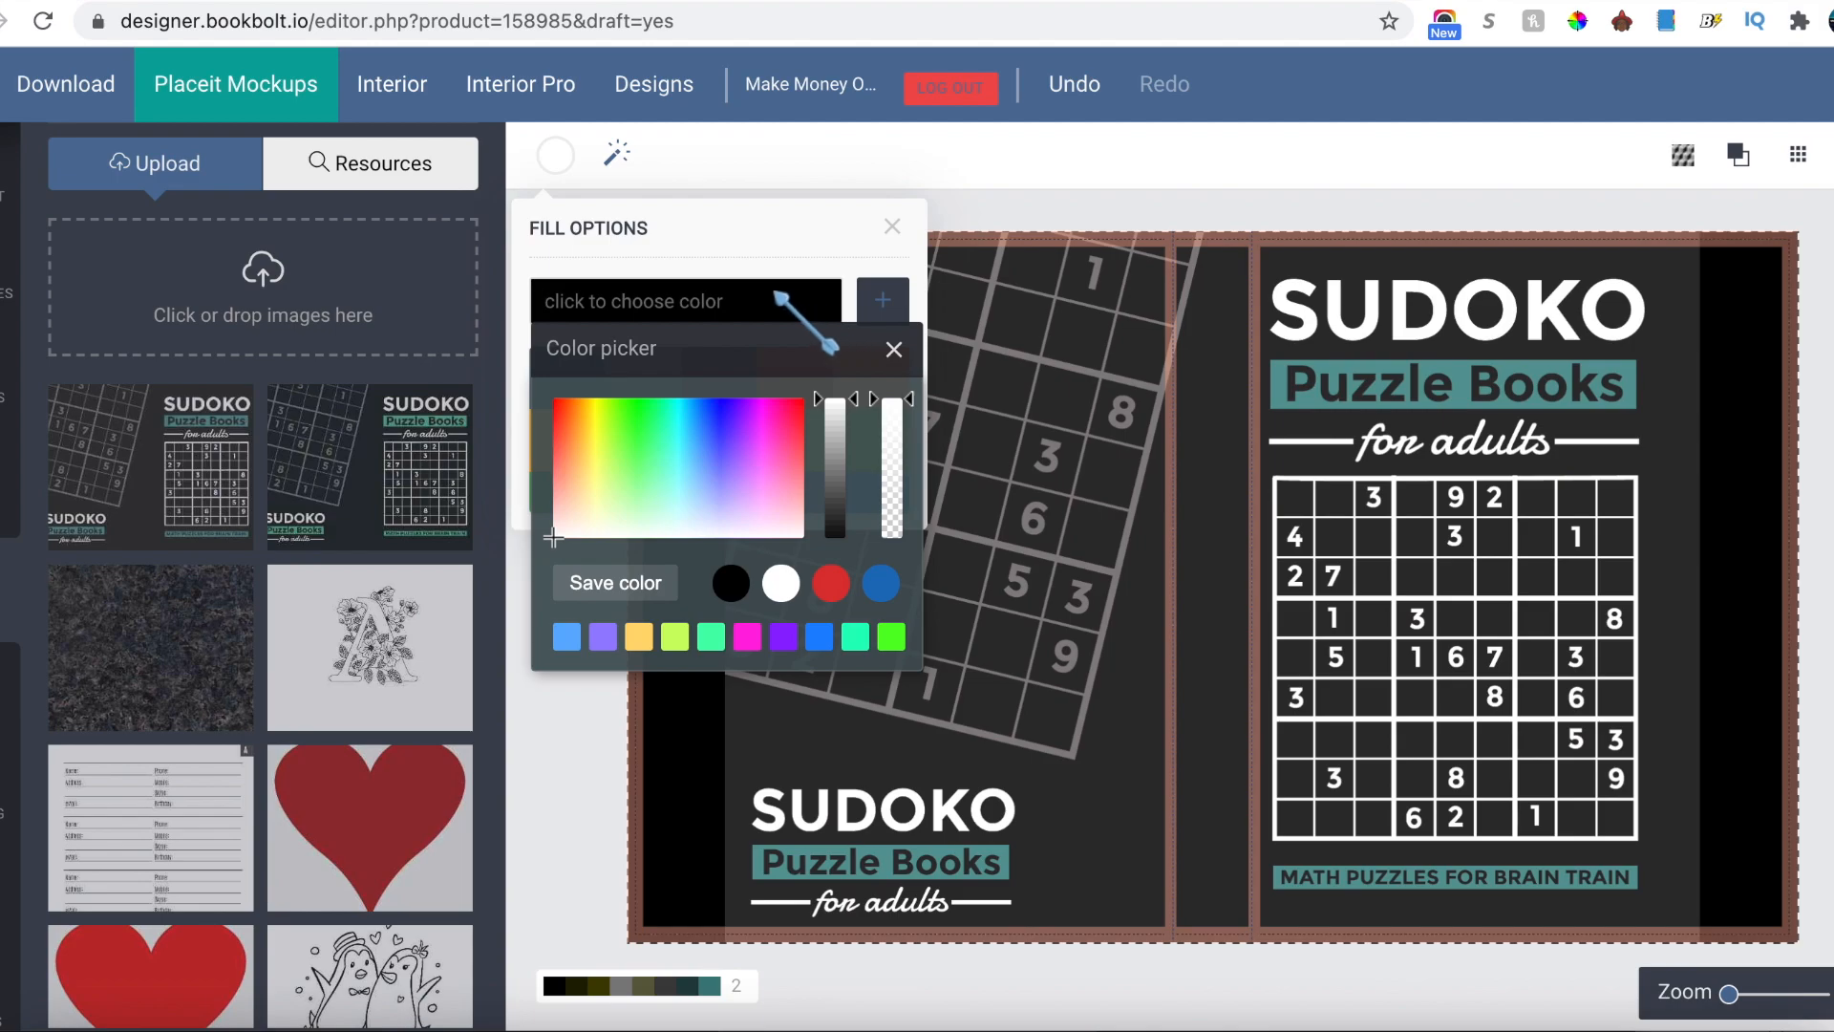
pyautogui.write('#2f2f2f')
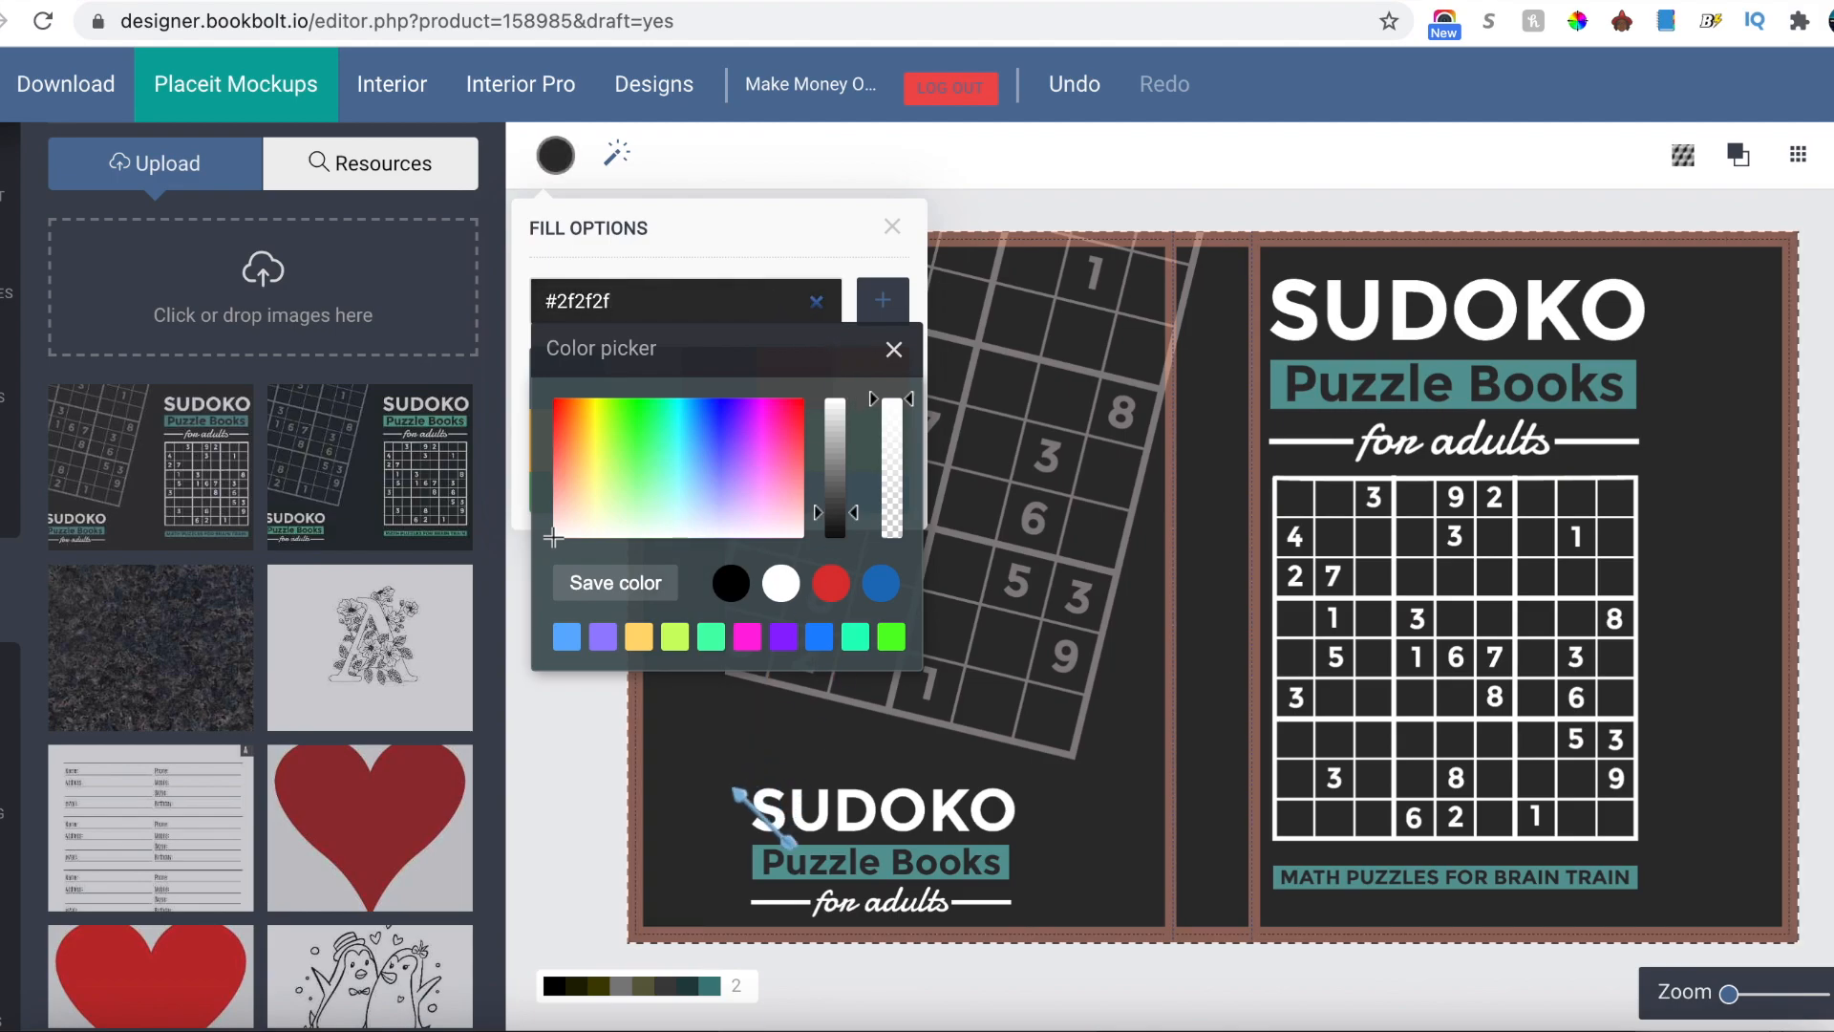
pyautogui.click(894, 348)
pyautogui.click(893, 227)
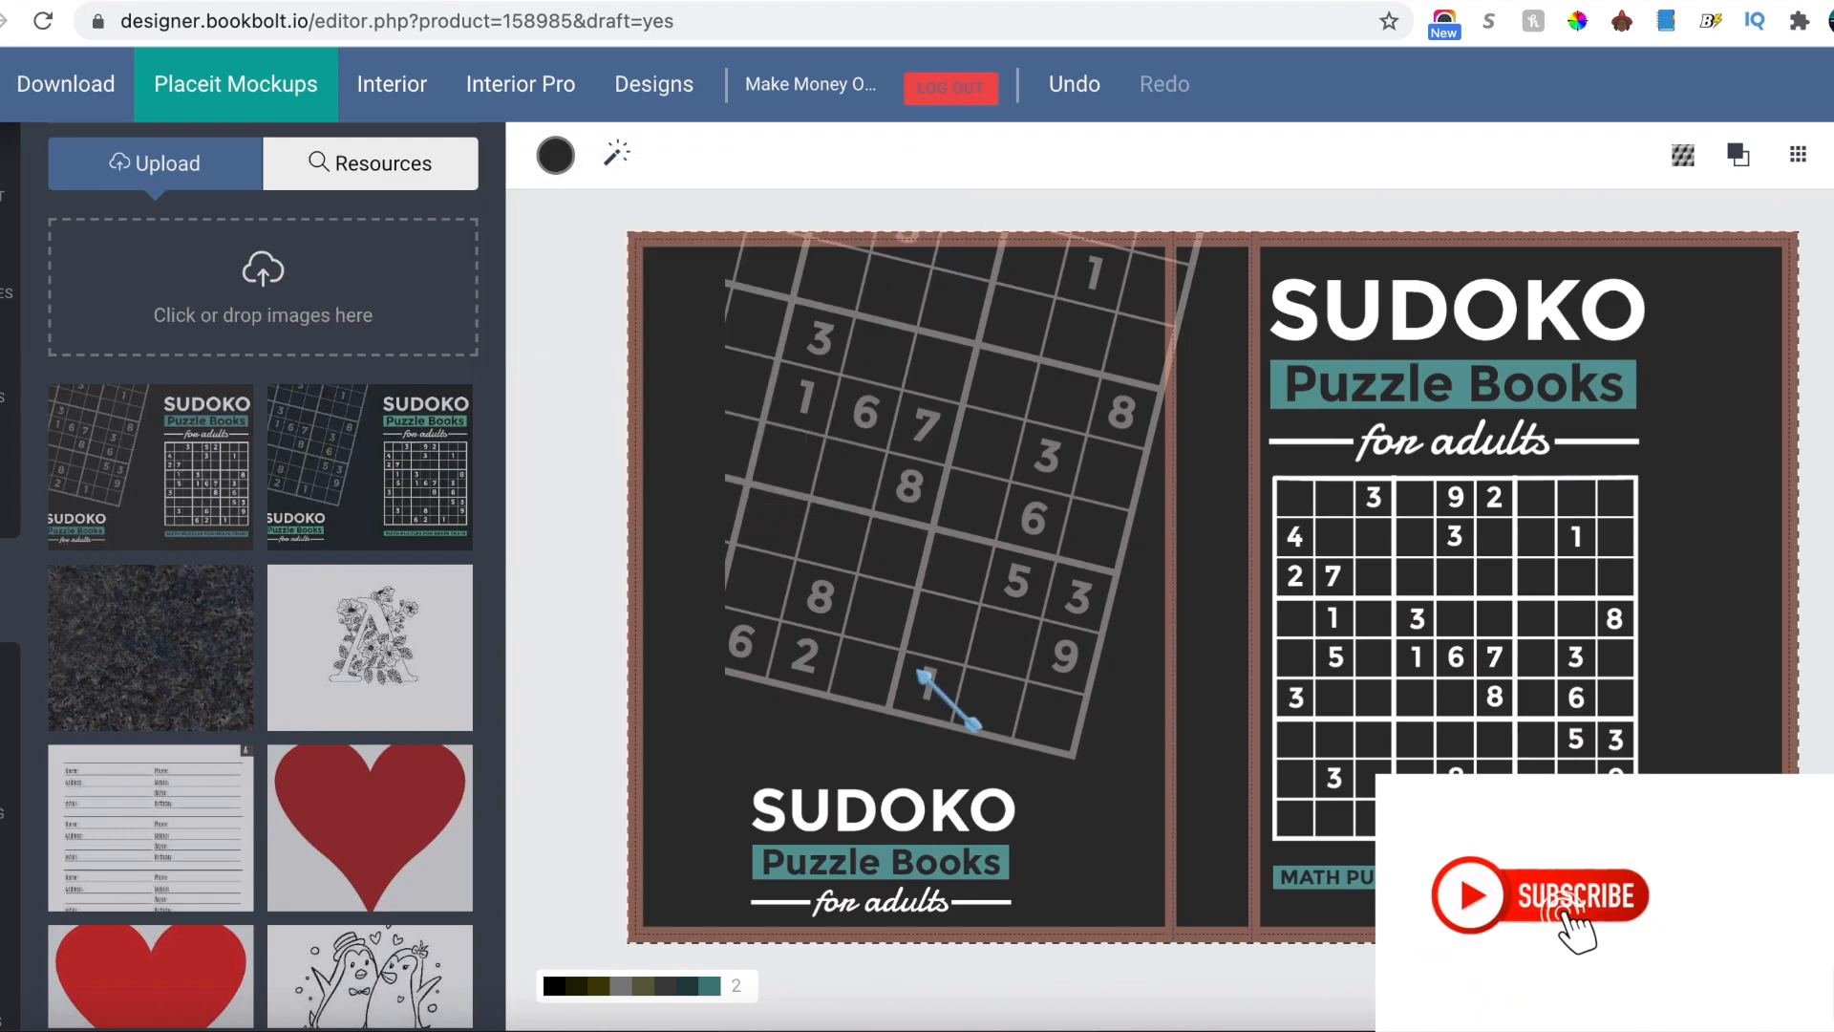
pyautogui.moveTo(1239, 748); pyautogui.dragTo(1287, 757)
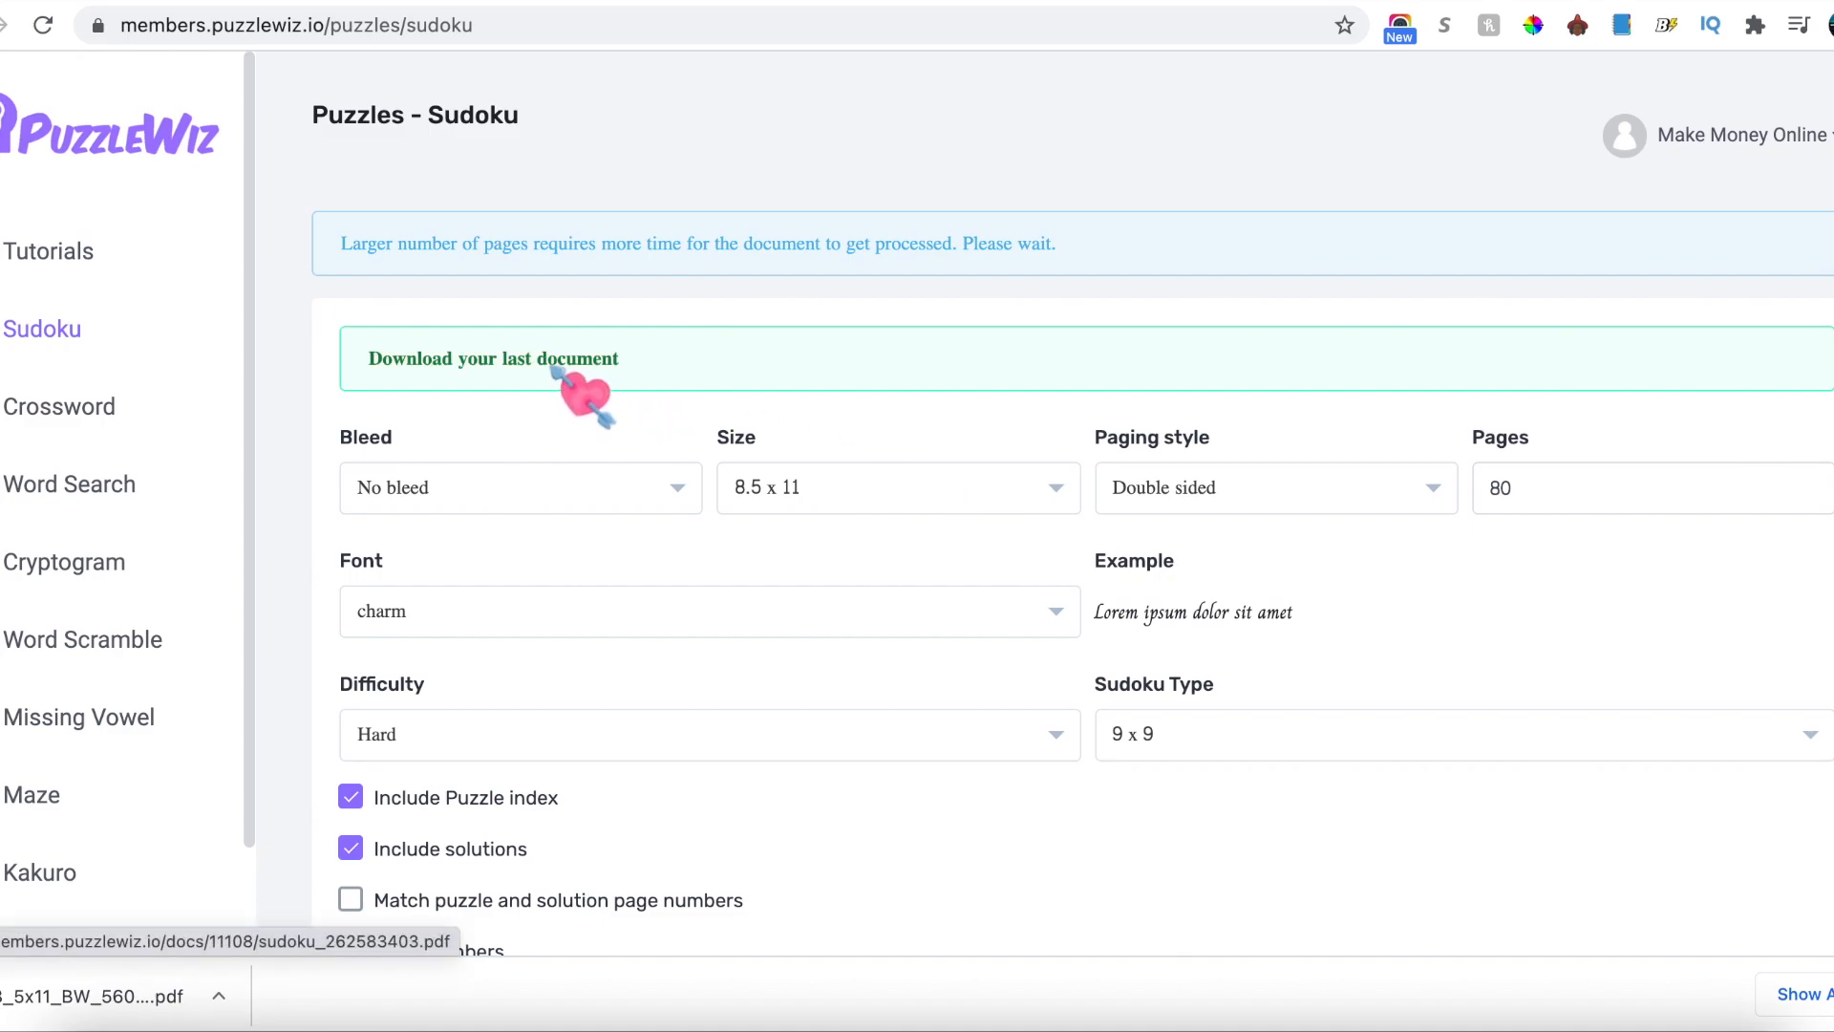
# Step: Open the last generated sudoku document in PuzzleWiz and examine the layout of its first puzzle pages
pyautogui.click(558, 376)
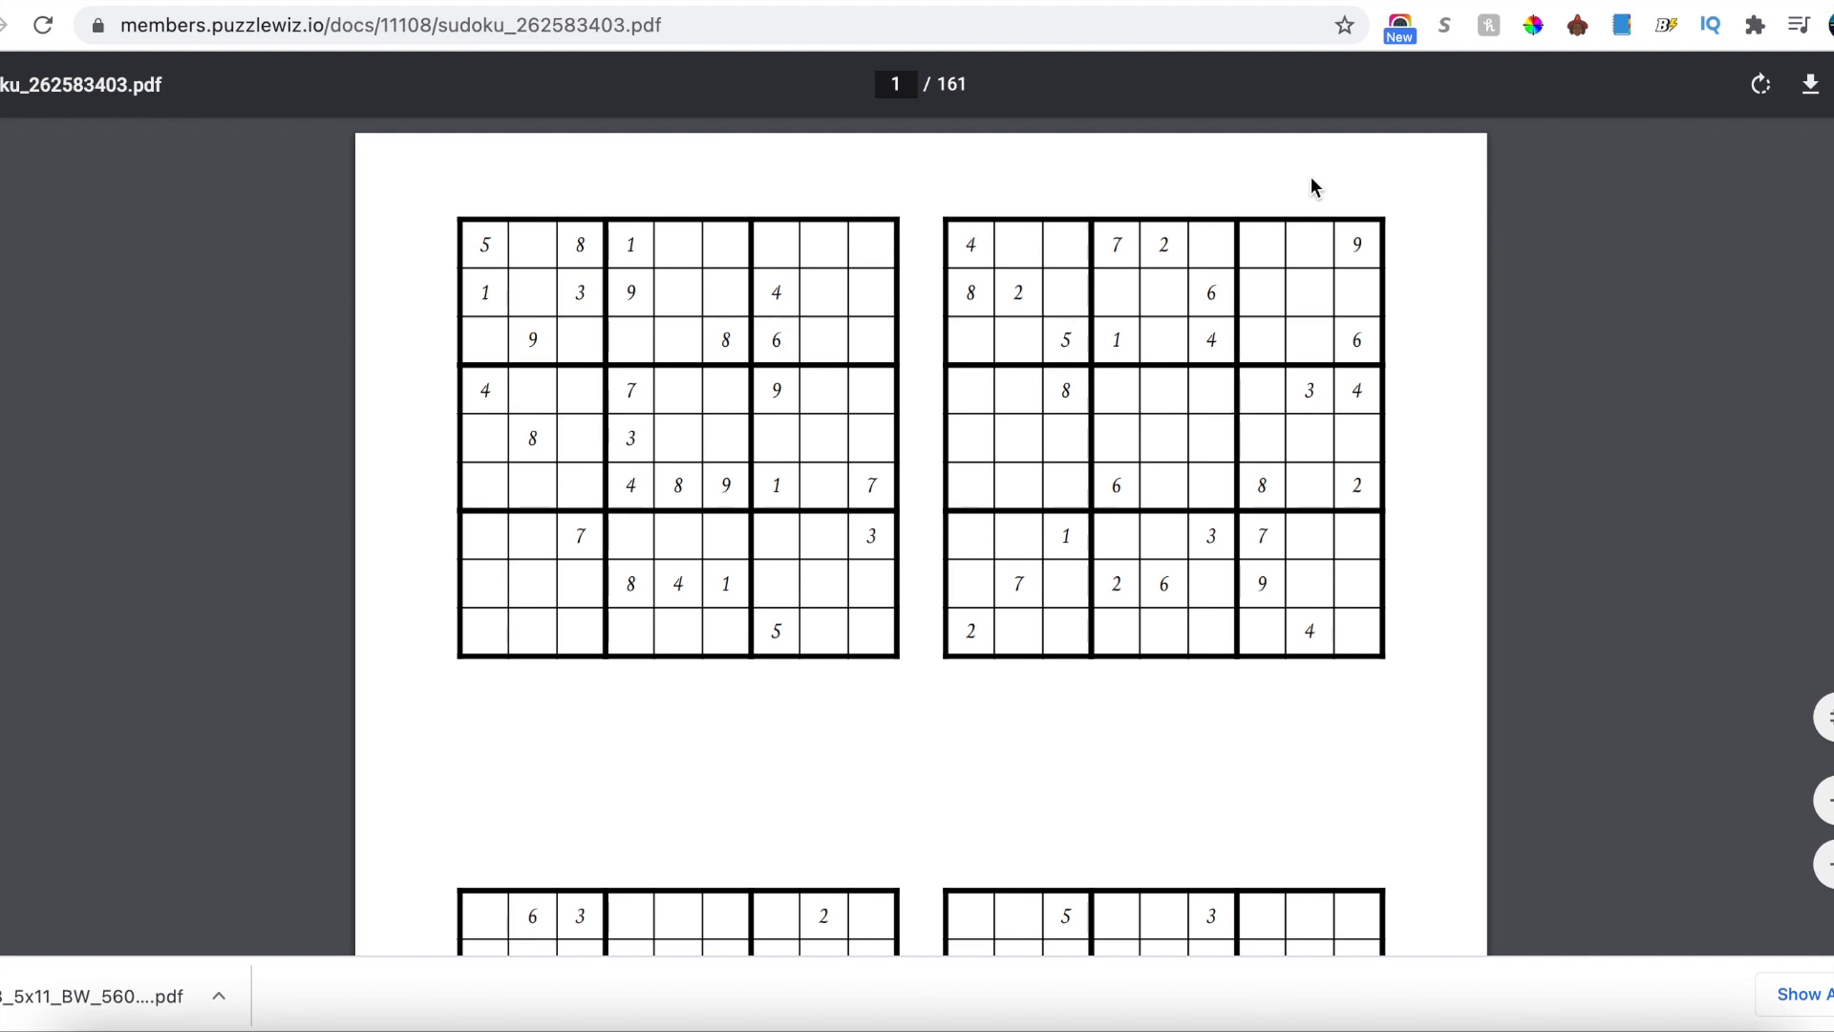
pyautogui.scroll(-1, 1311, 188)
pyautogui.scroll(-1, 1313, 187)
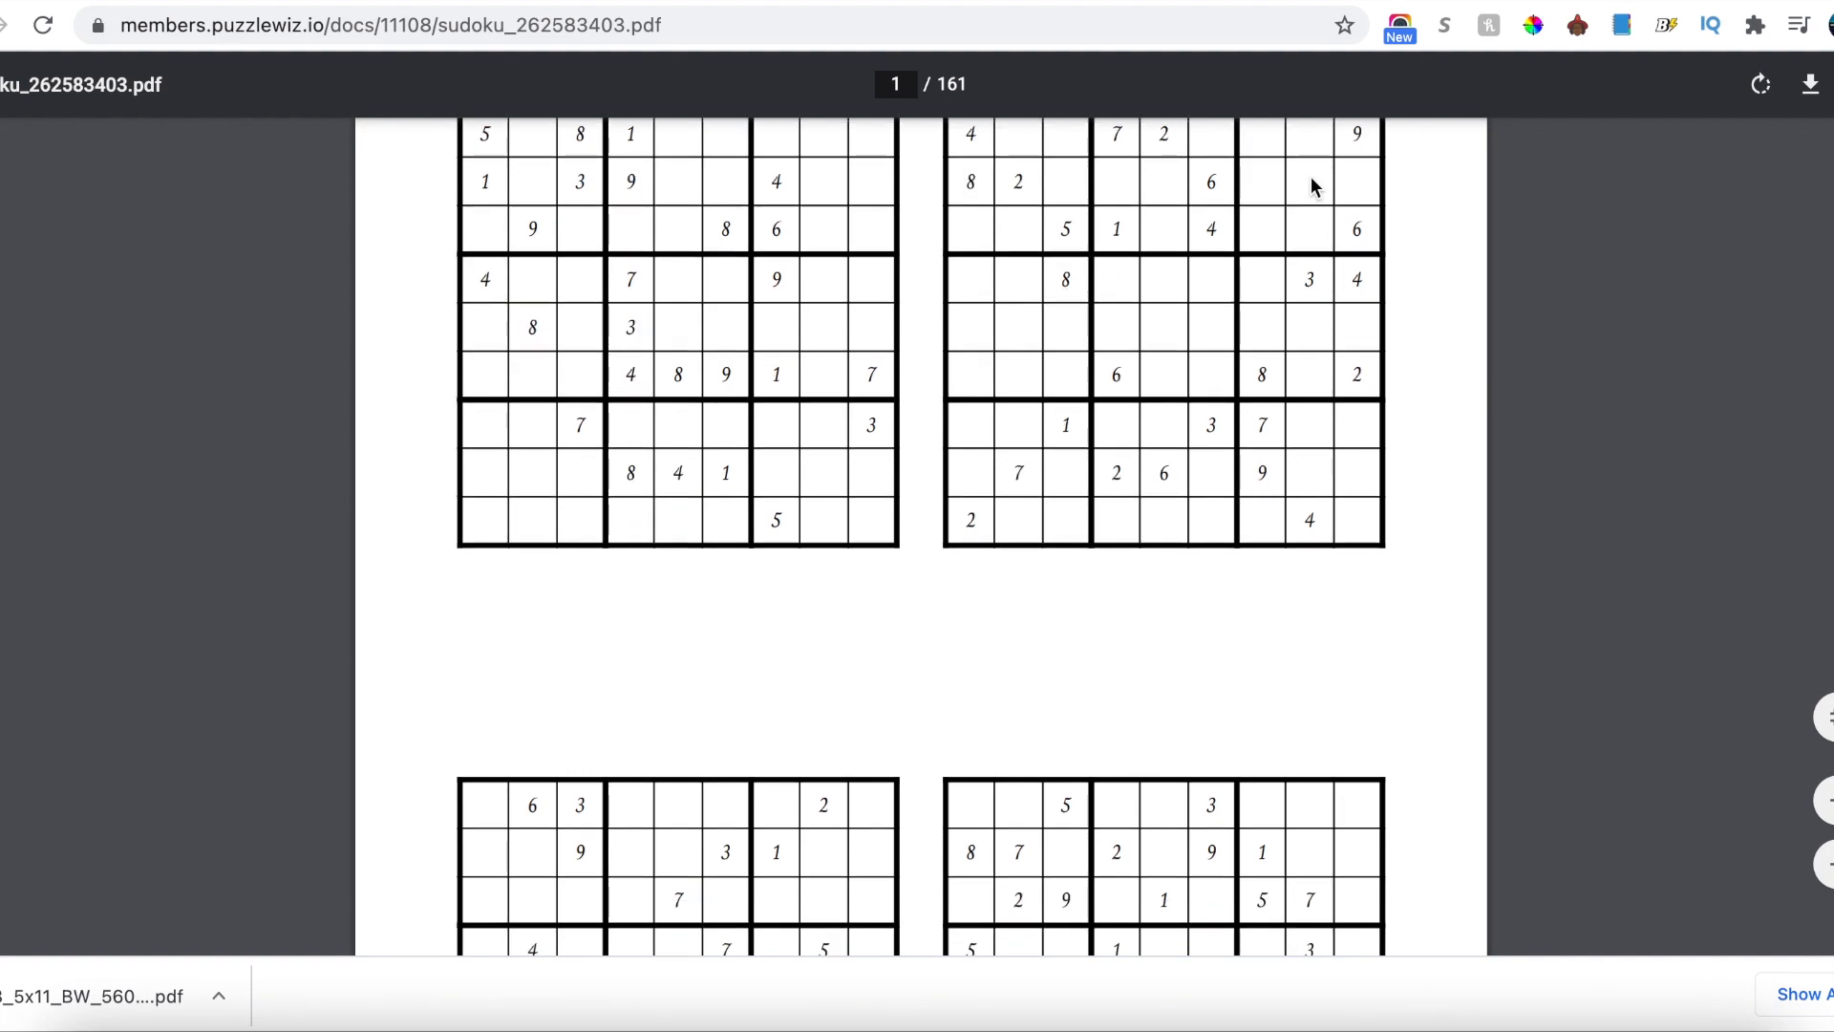
pyautogui.scroll(-2, 1311, 188)
pyautogui.scroll(-1, 1311, 188)
pyautogui.scroll(-7, 1311, 188)
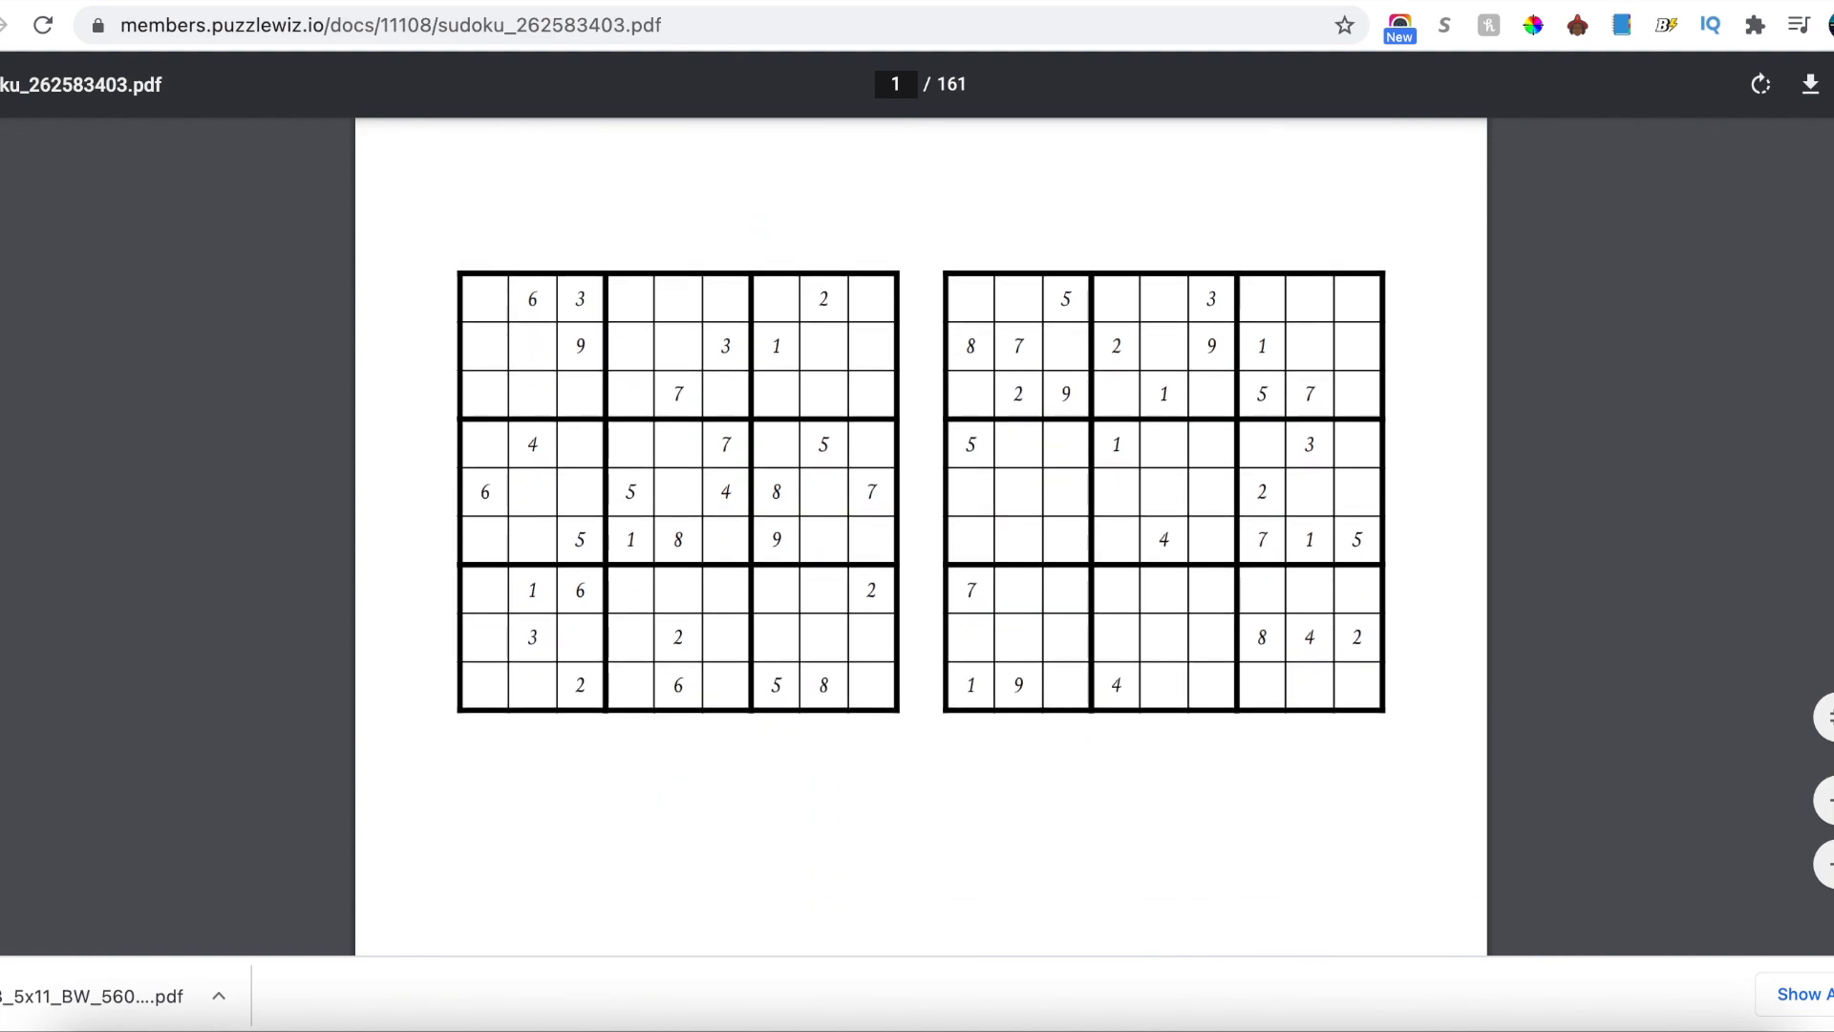
pyautogui.click(1833, 994)
pyautogui.scroll(-4, 1658, 848)
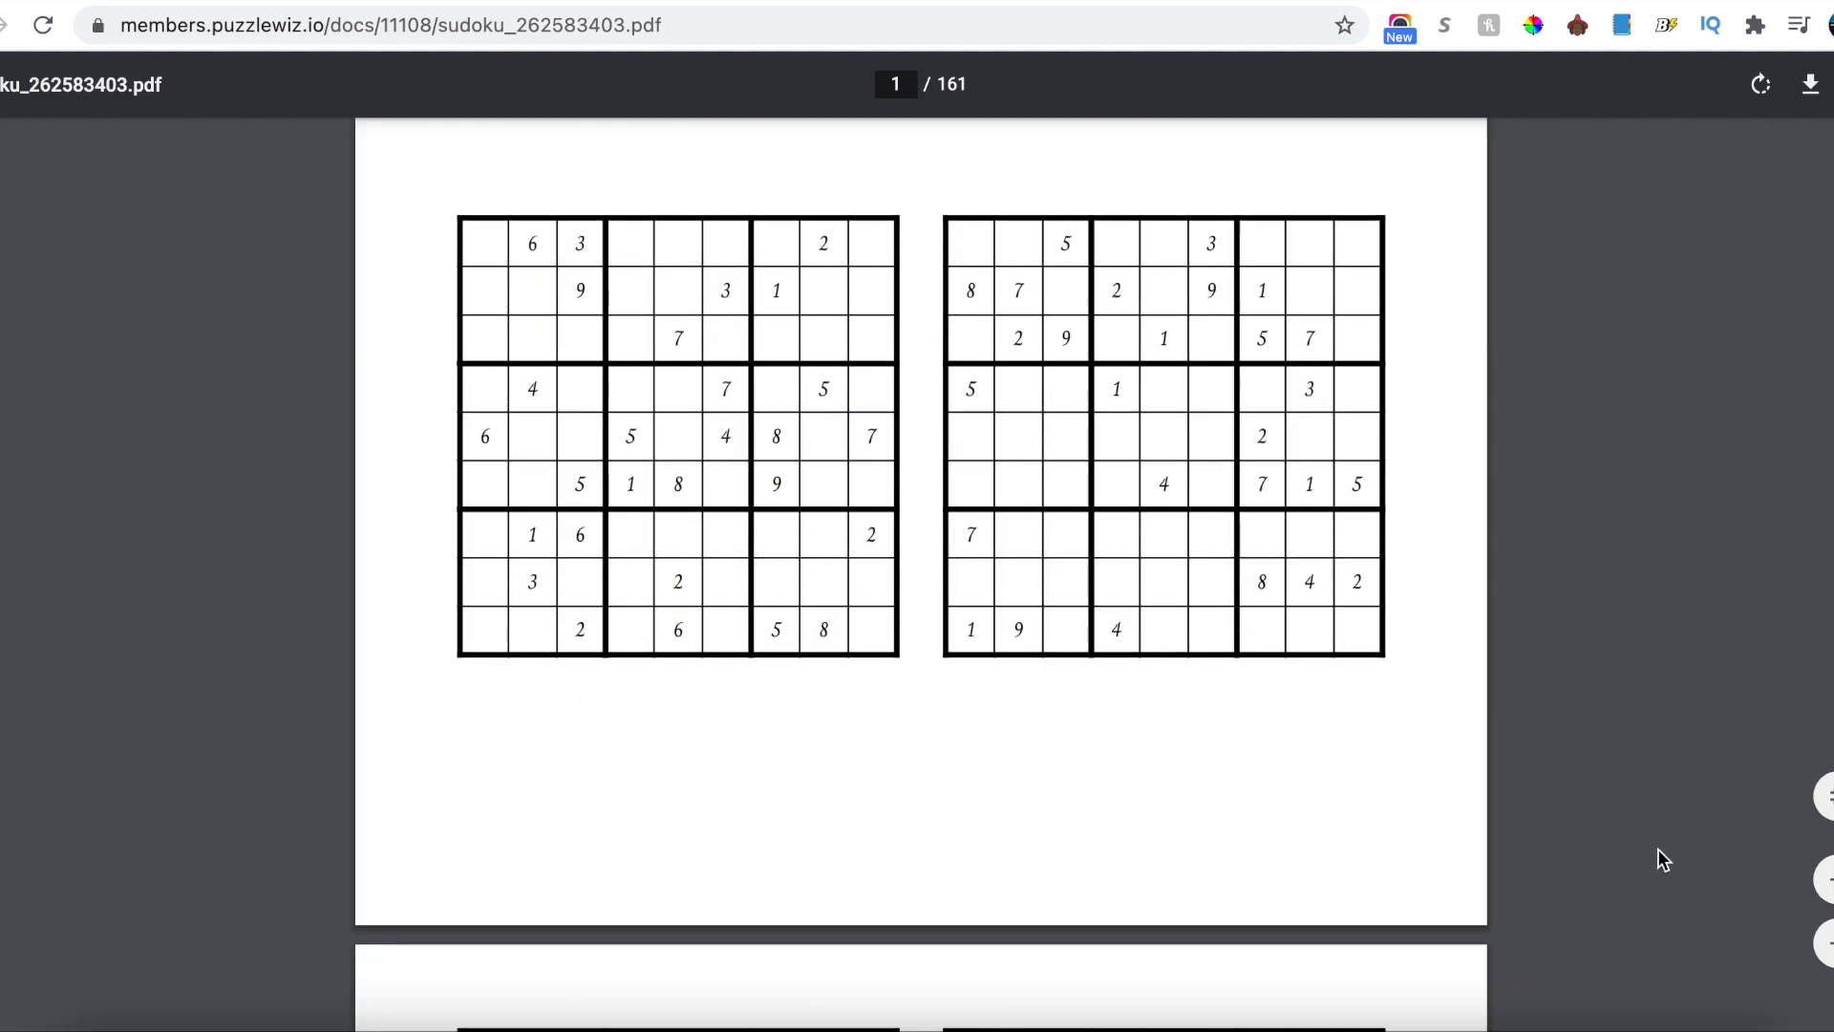
pyautogui.scroll(15, 1658, 848)
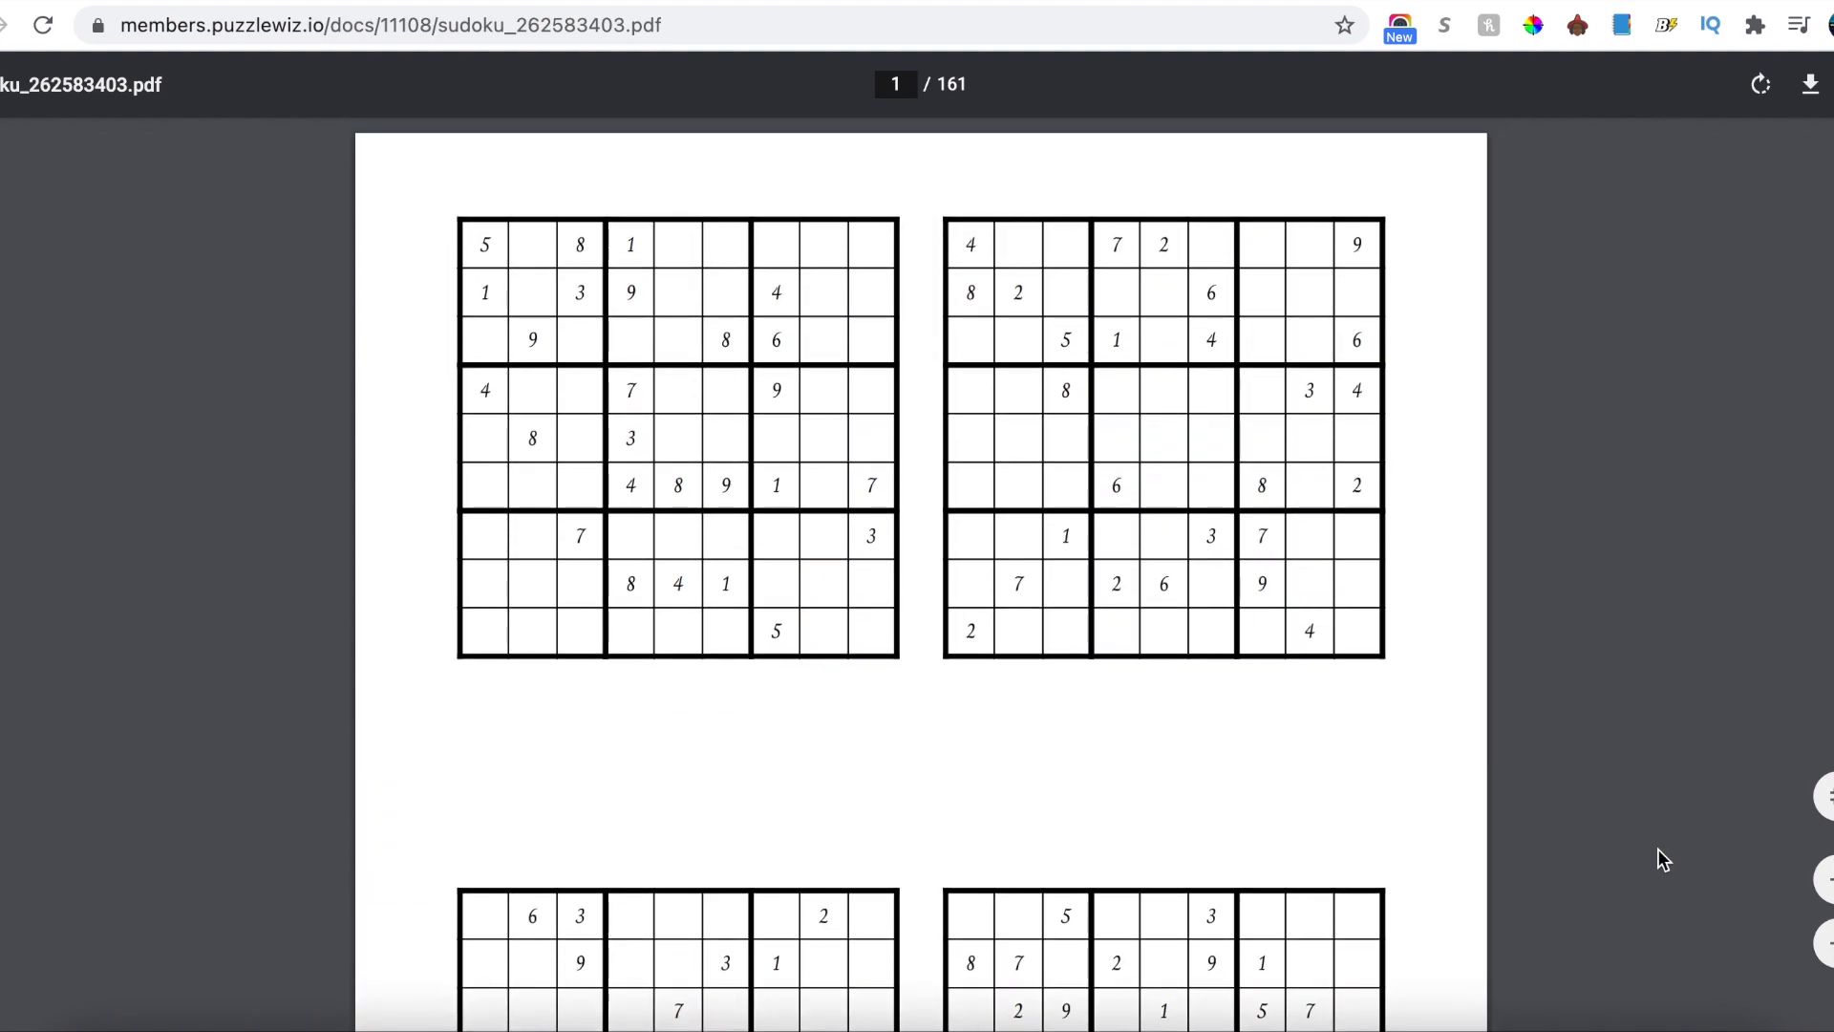
pyautogui.scroll(-13, 1658, 848)
pyautogui.scroll(-20, 1658, 849)
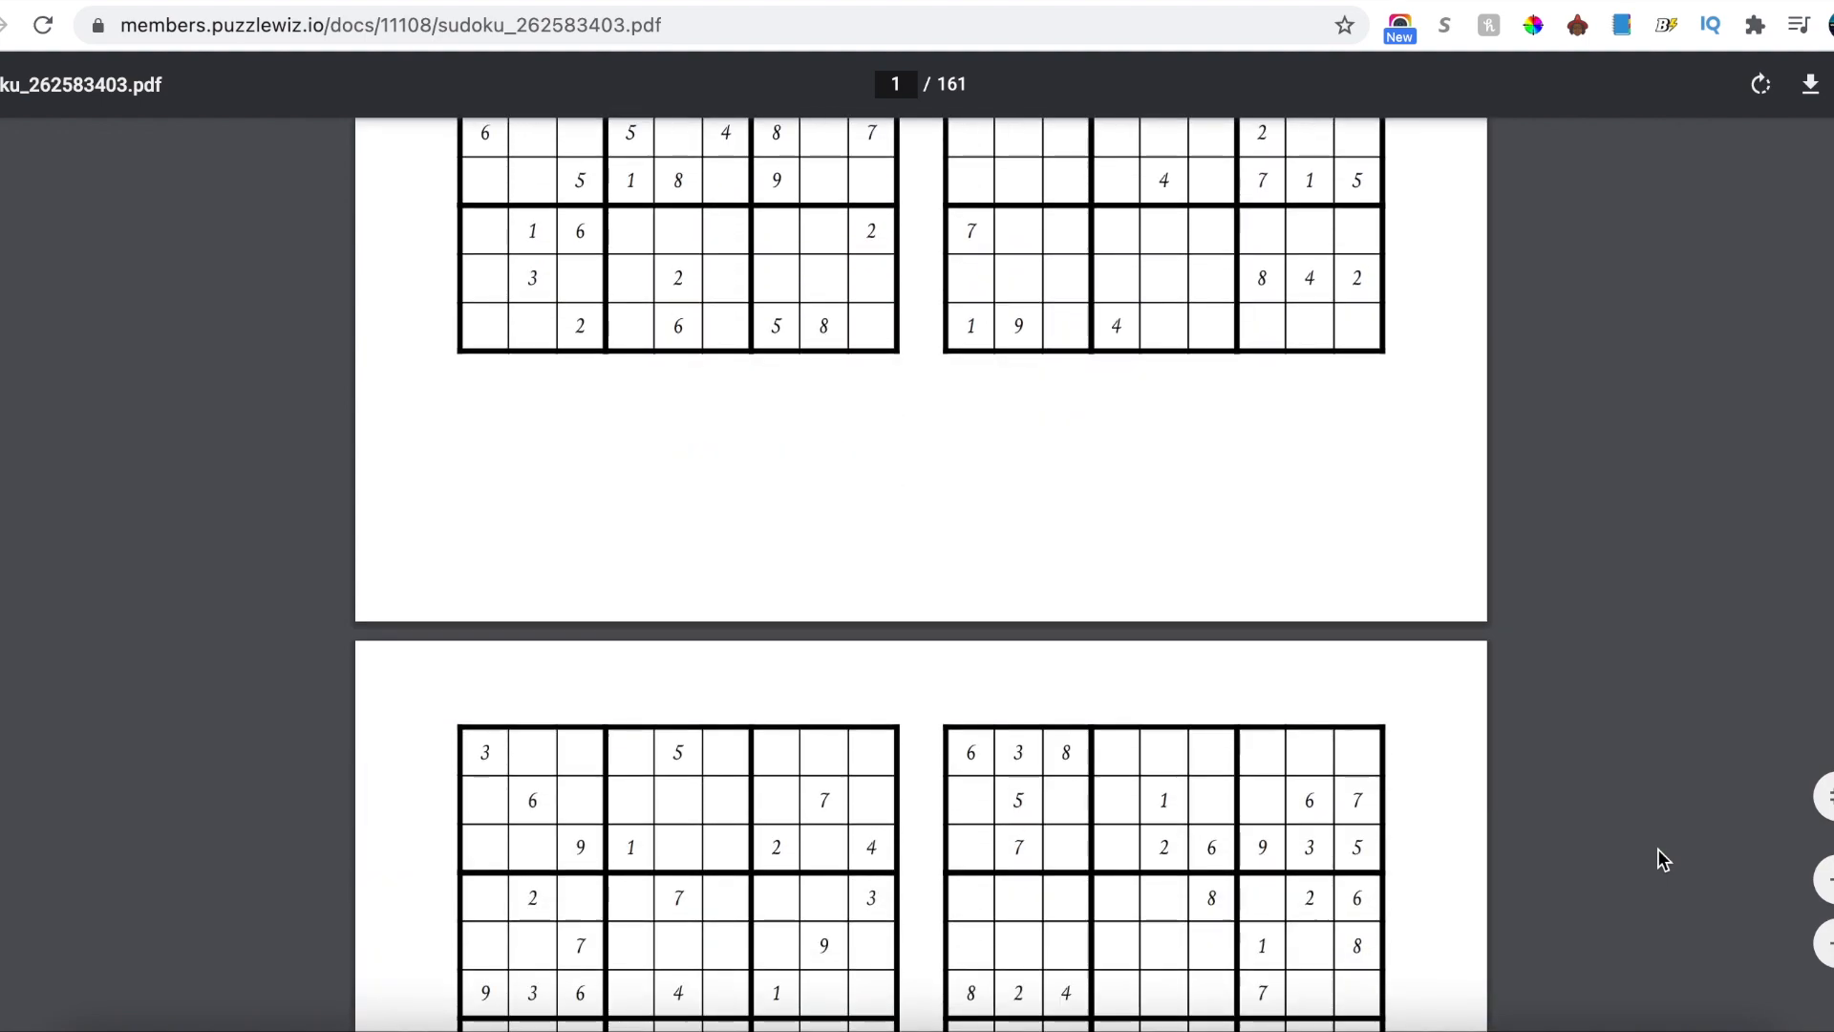
pyautogui.scroll(-8, 1658, 848)
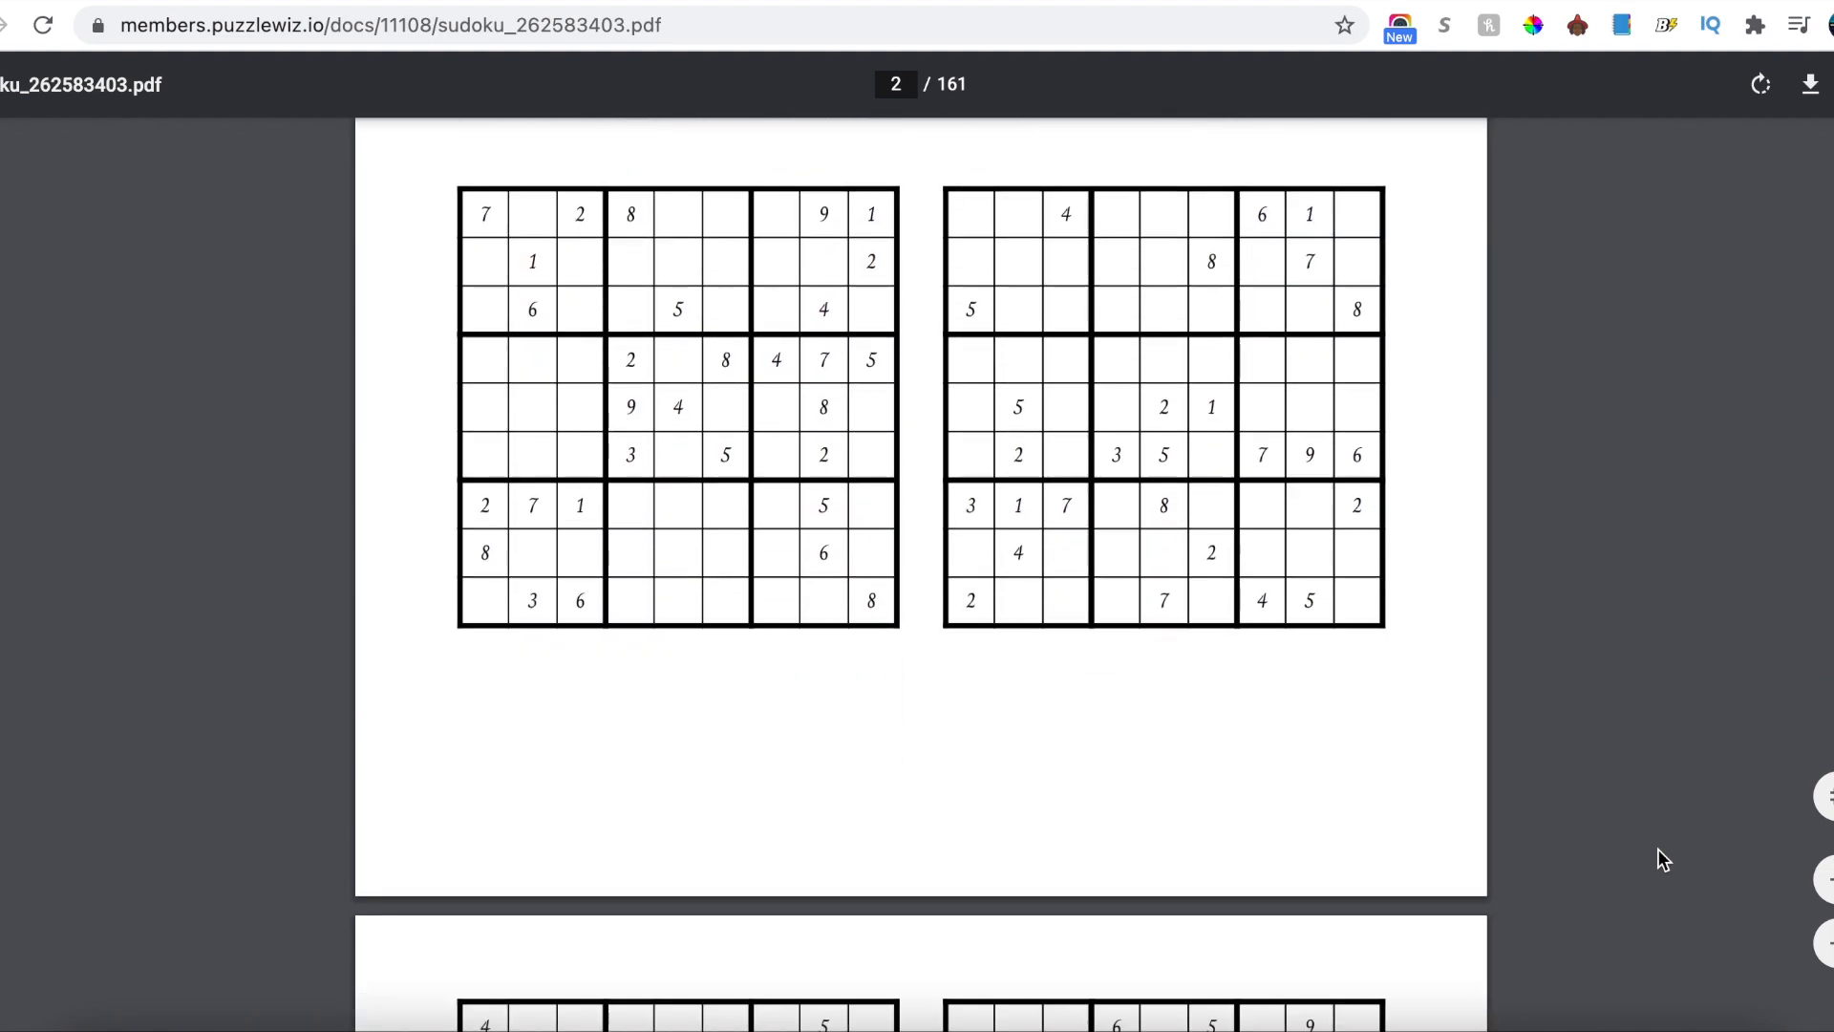
# Step: Go to page 81 of the sudoku PDF and examine the solutions section
pyautogui.click(903, 83)
pyautogui.press('BackSpace')
pyautogui.write('81')
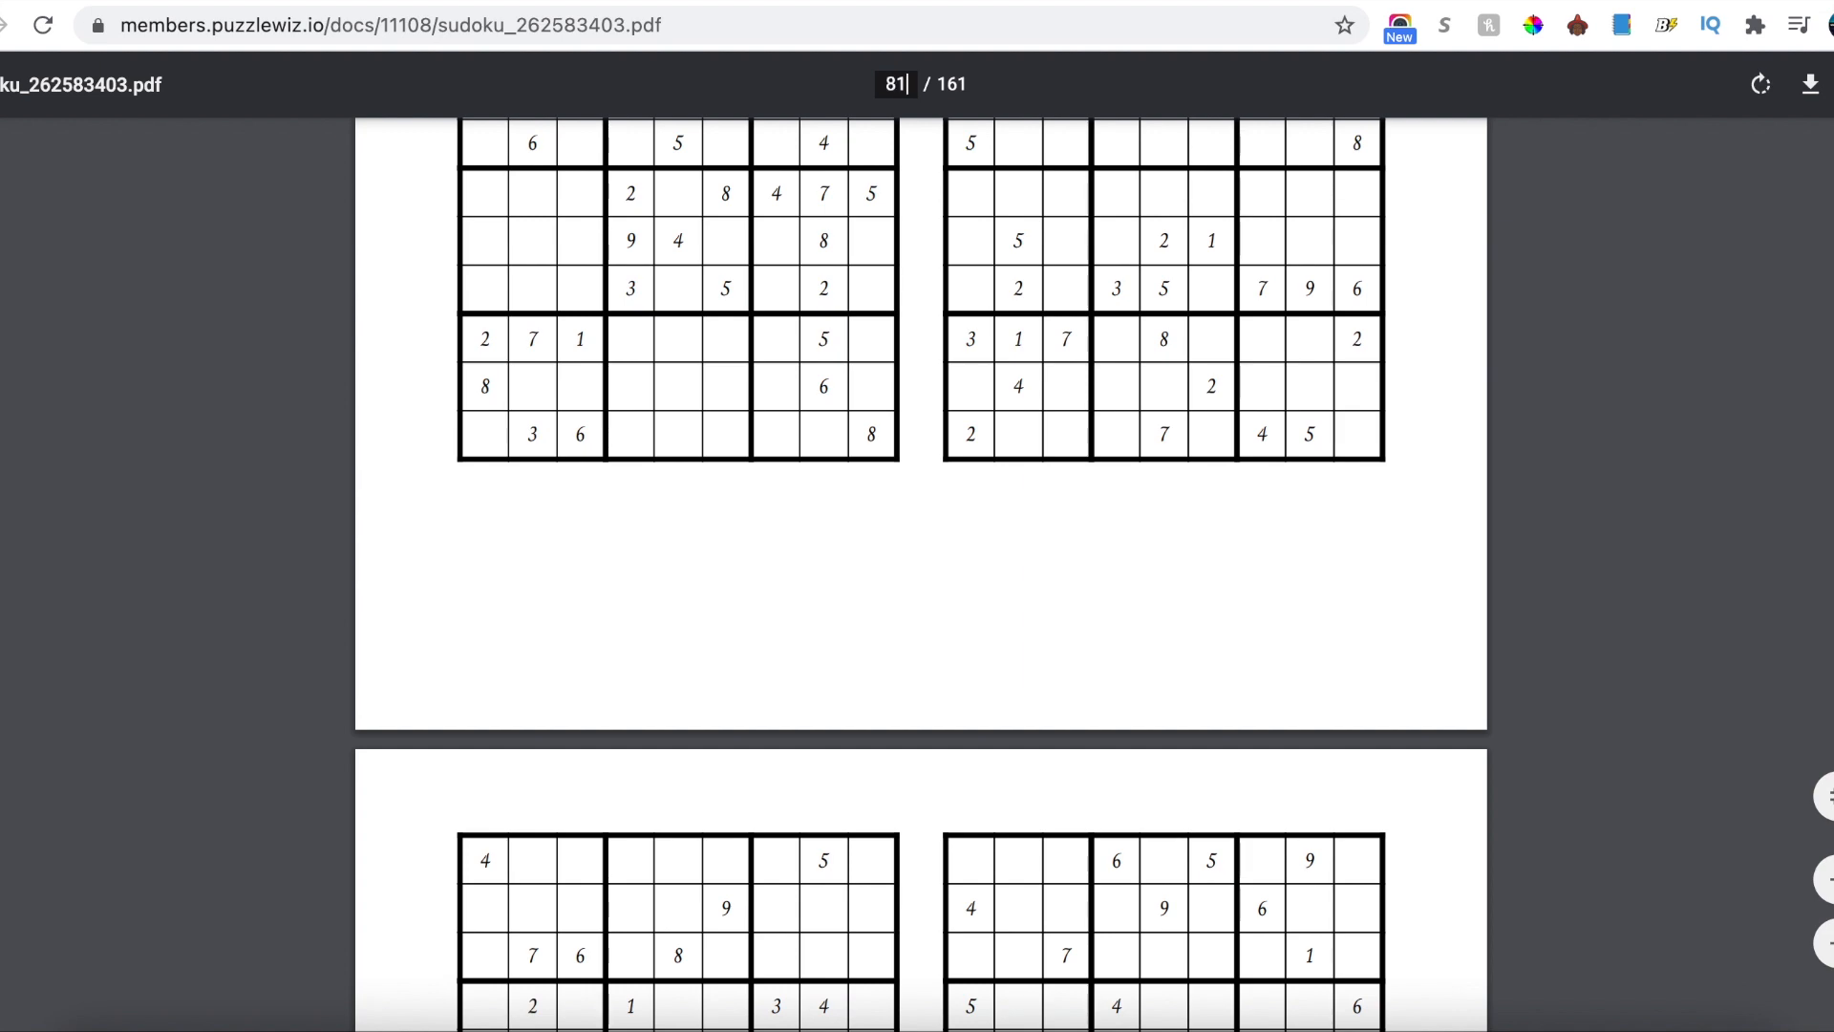
pyautogui.press('Return')
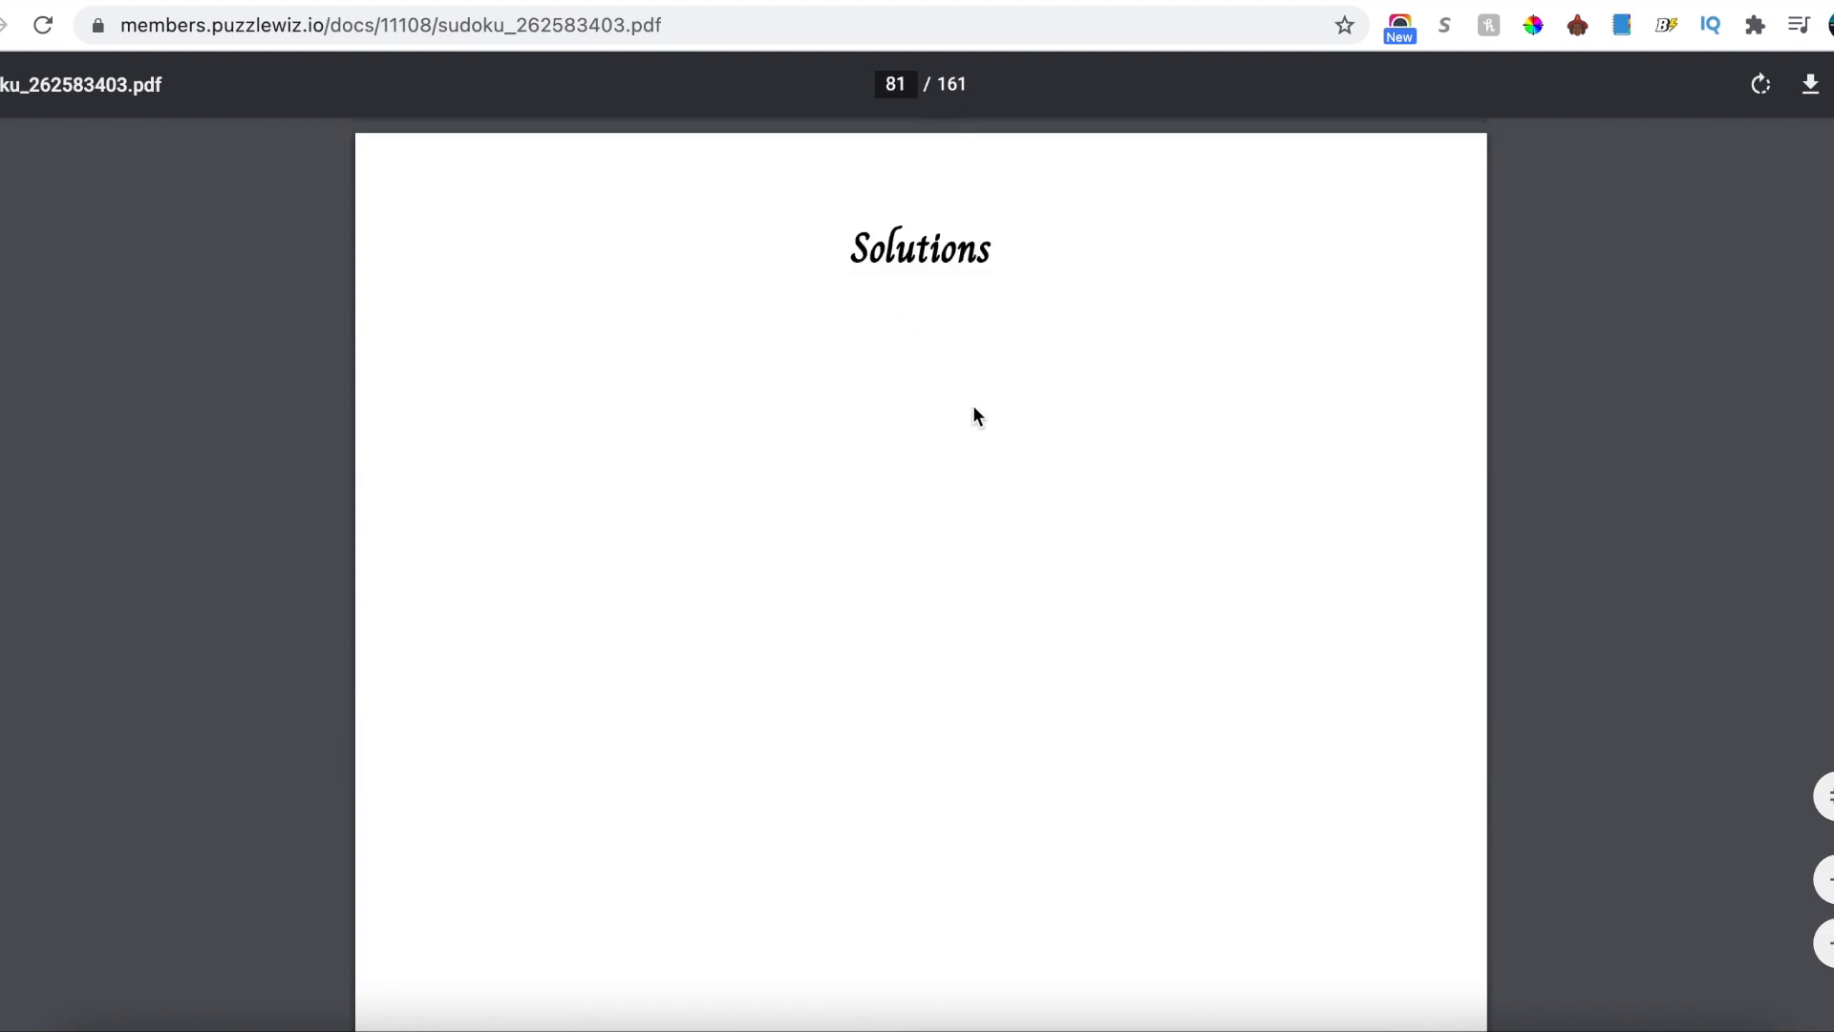
pyautogui.scroll(-3, 972, 405)
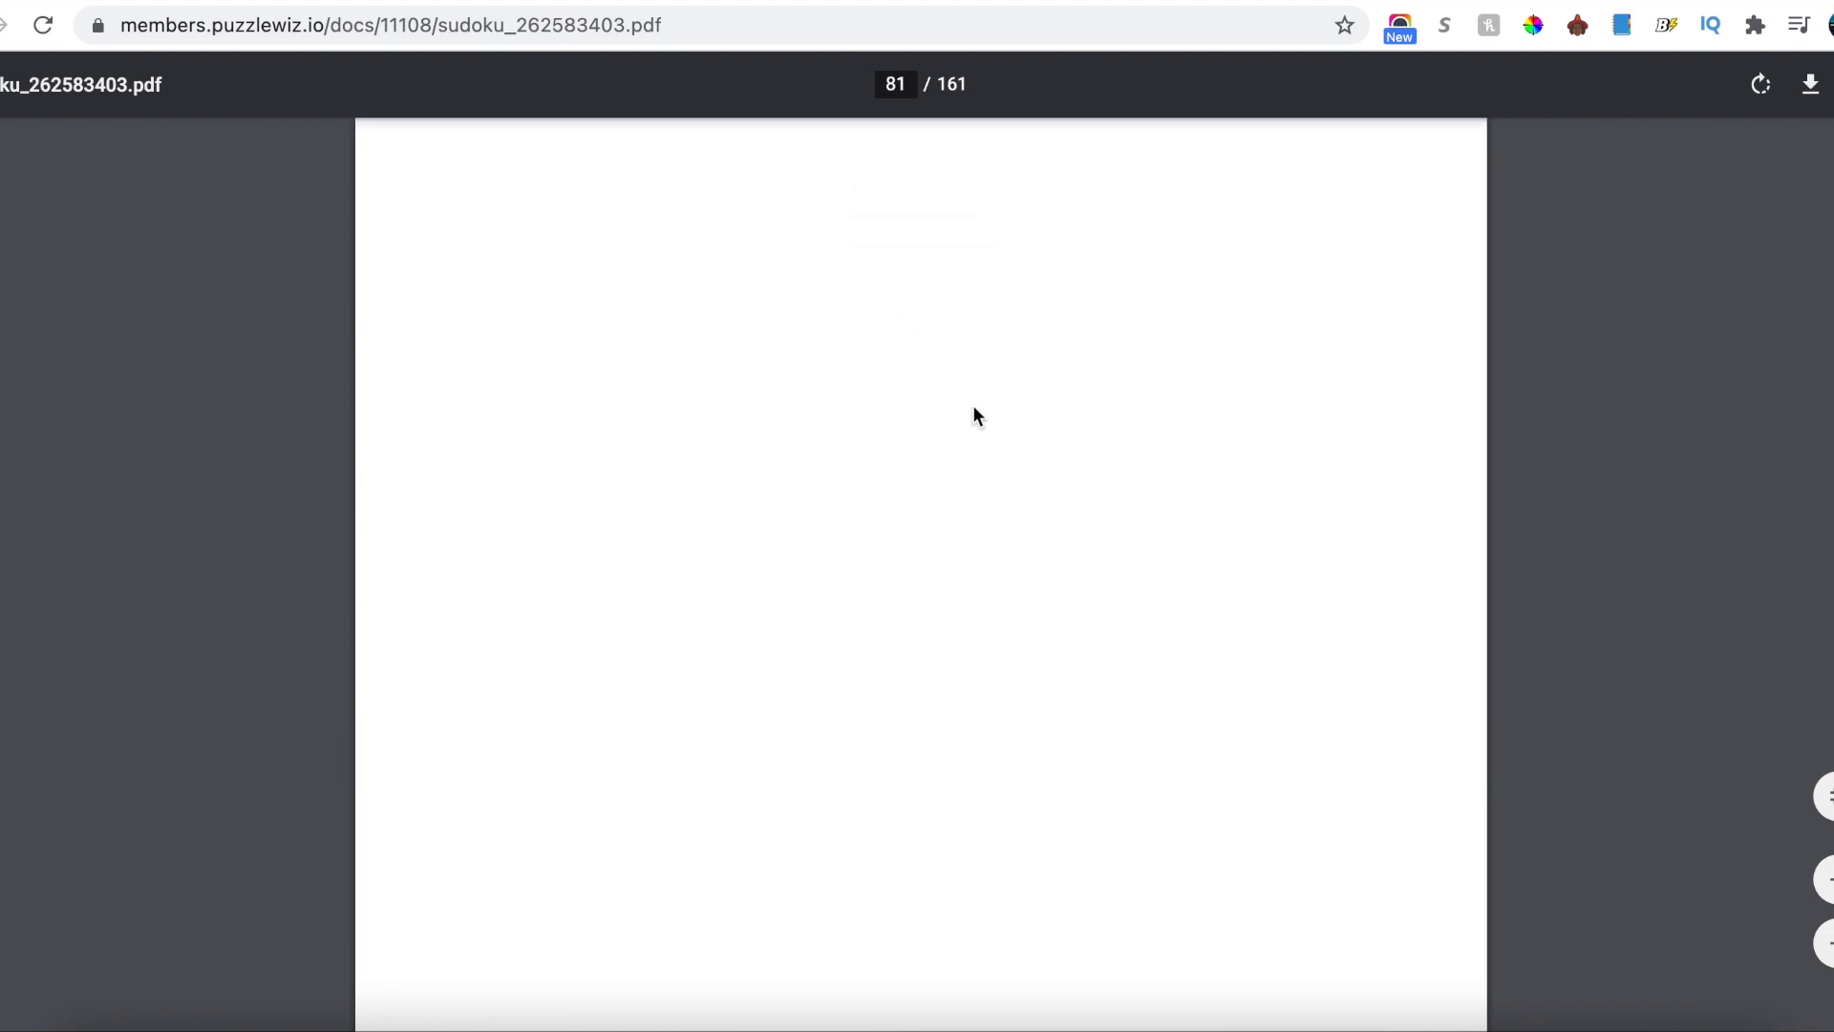
pyautogui.scroll(-10, 974, 407)
pyautogui.scroll(-10, 973, 411)
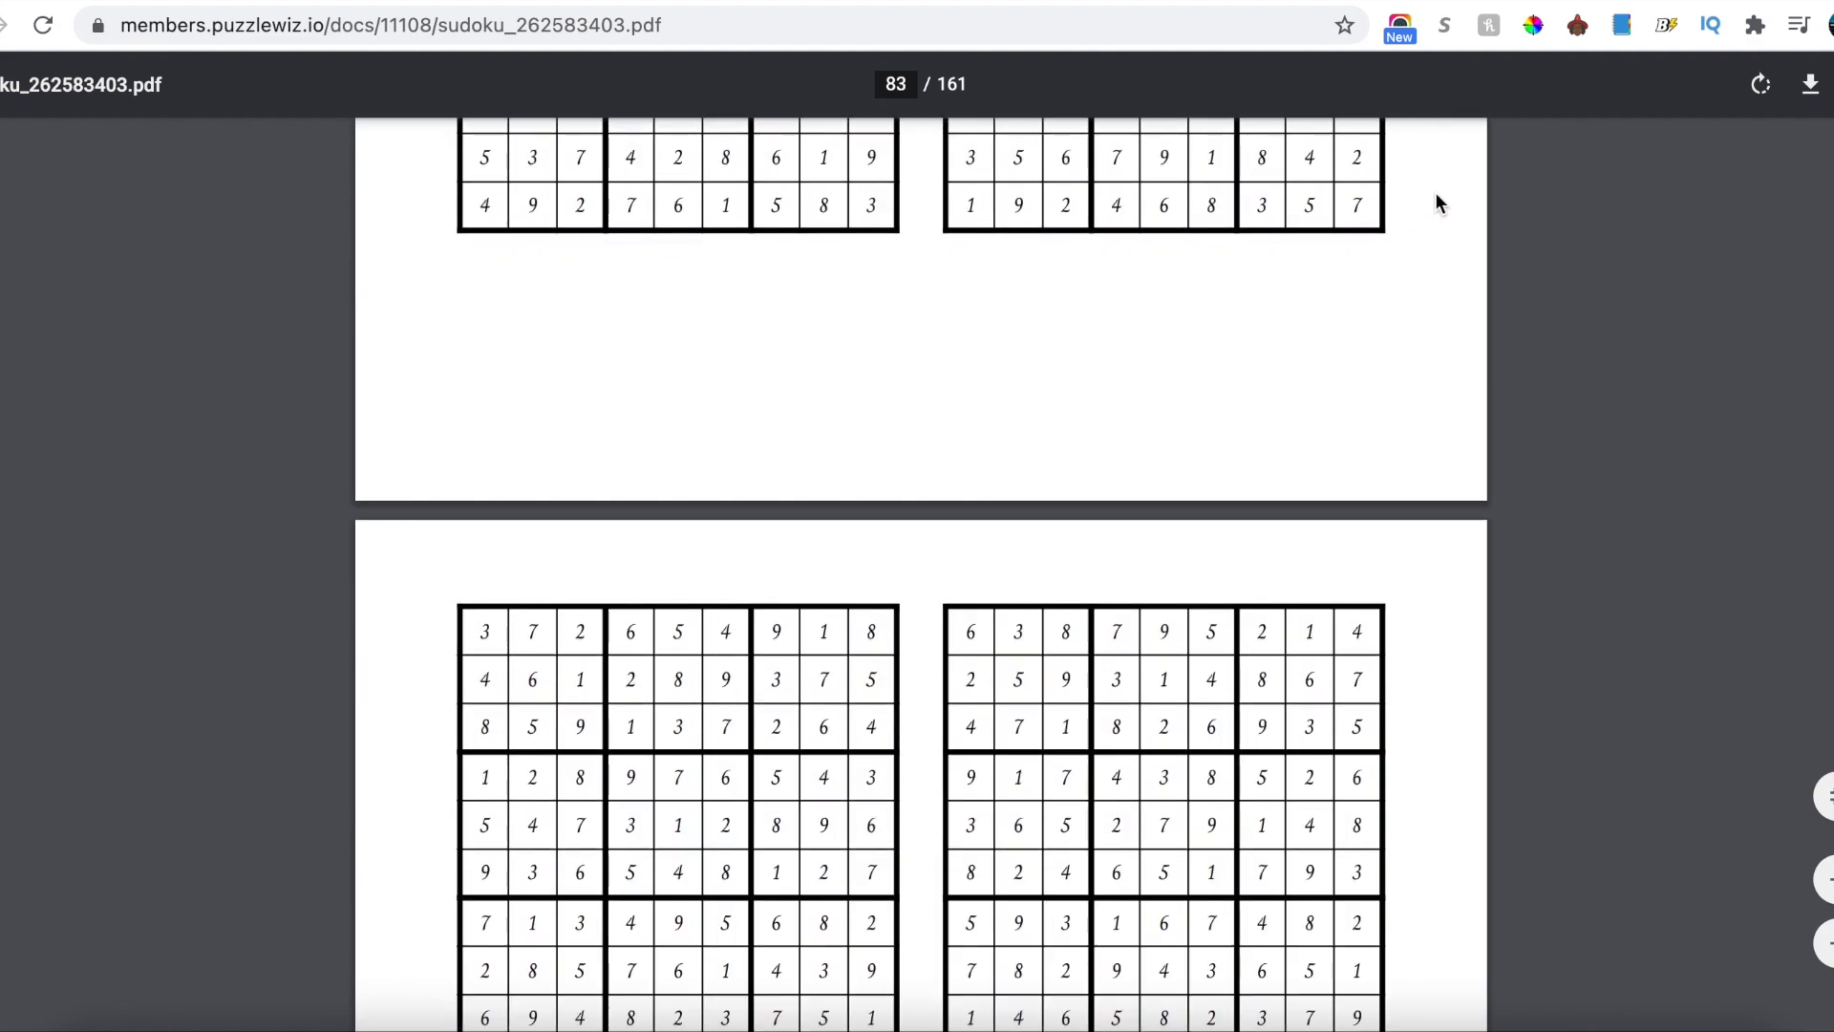
# Step: Save the sudoku PDF to the Desktop as sudoku_262583403
pyautogui.click(1808, 86)
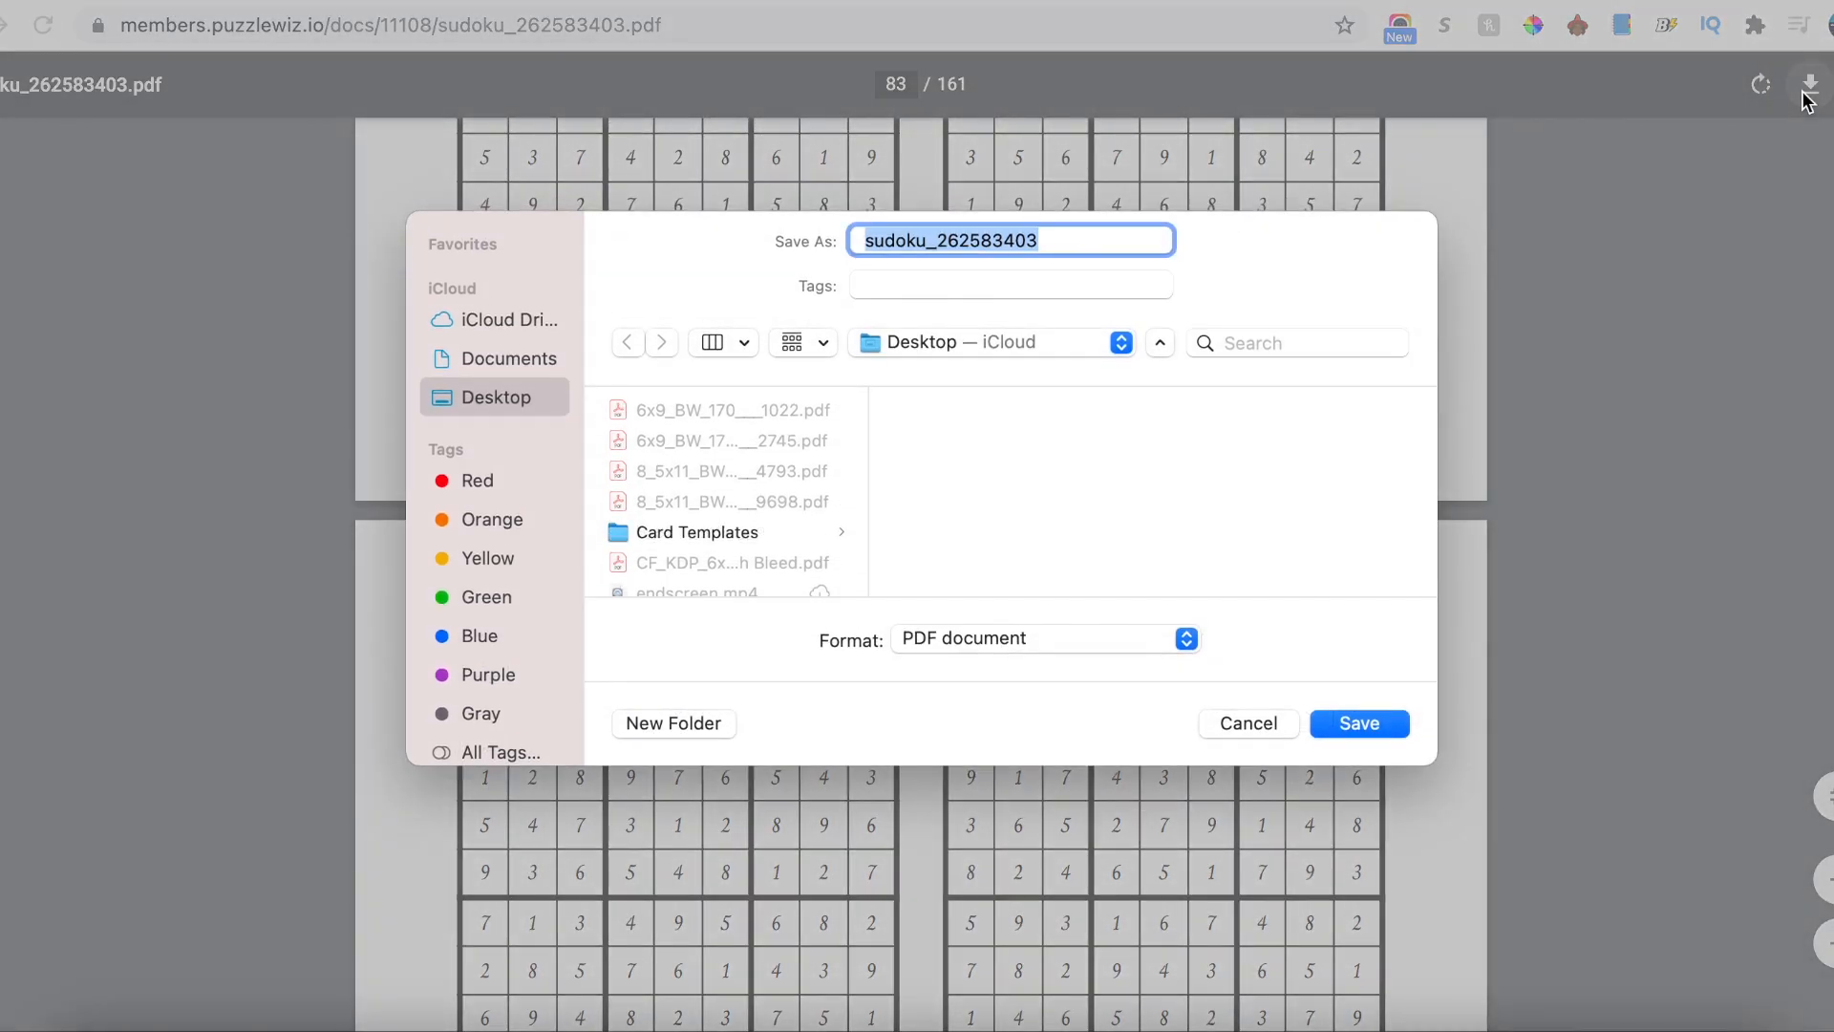
pyautogui.press('Return')
# Step: Switch to iLovePDF's Merge PDF tool and add sudoku_262583403.pdf from the Desktop four times
pyautogui.click(1727, 3)
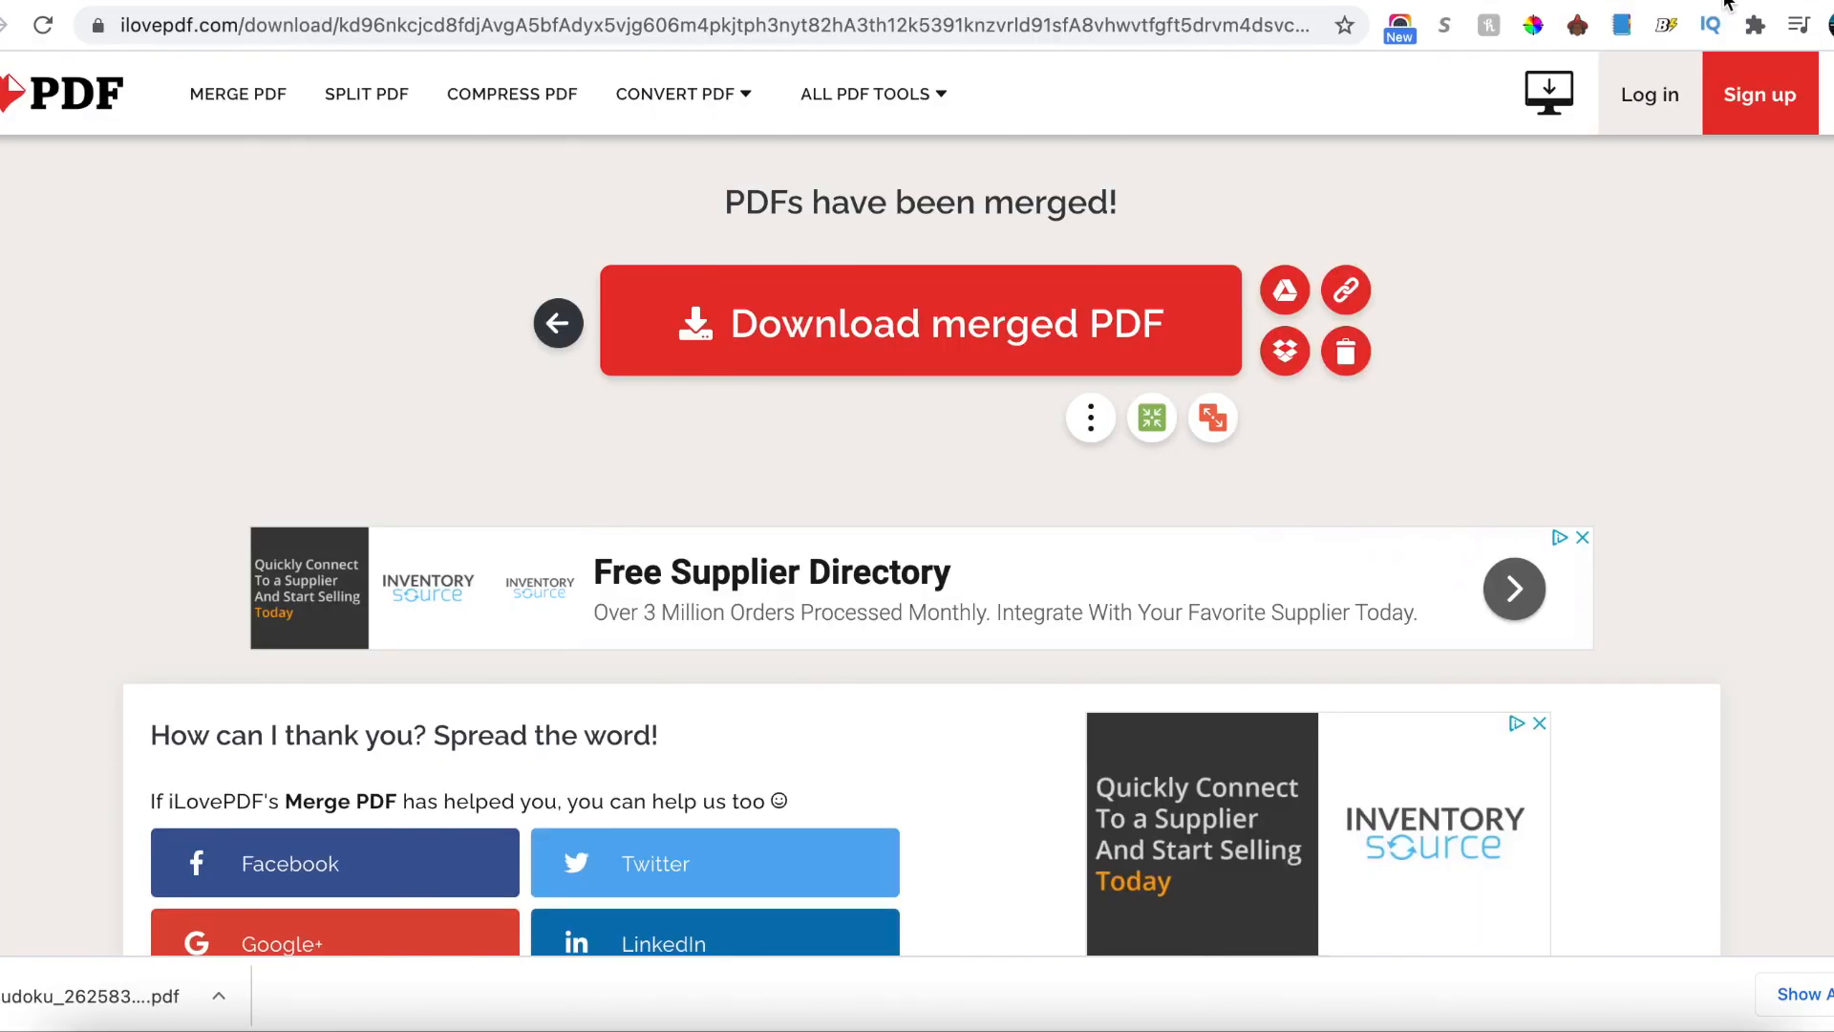
pyautogui.moveTo(873, 94)
pyautogui.click(224, 90)
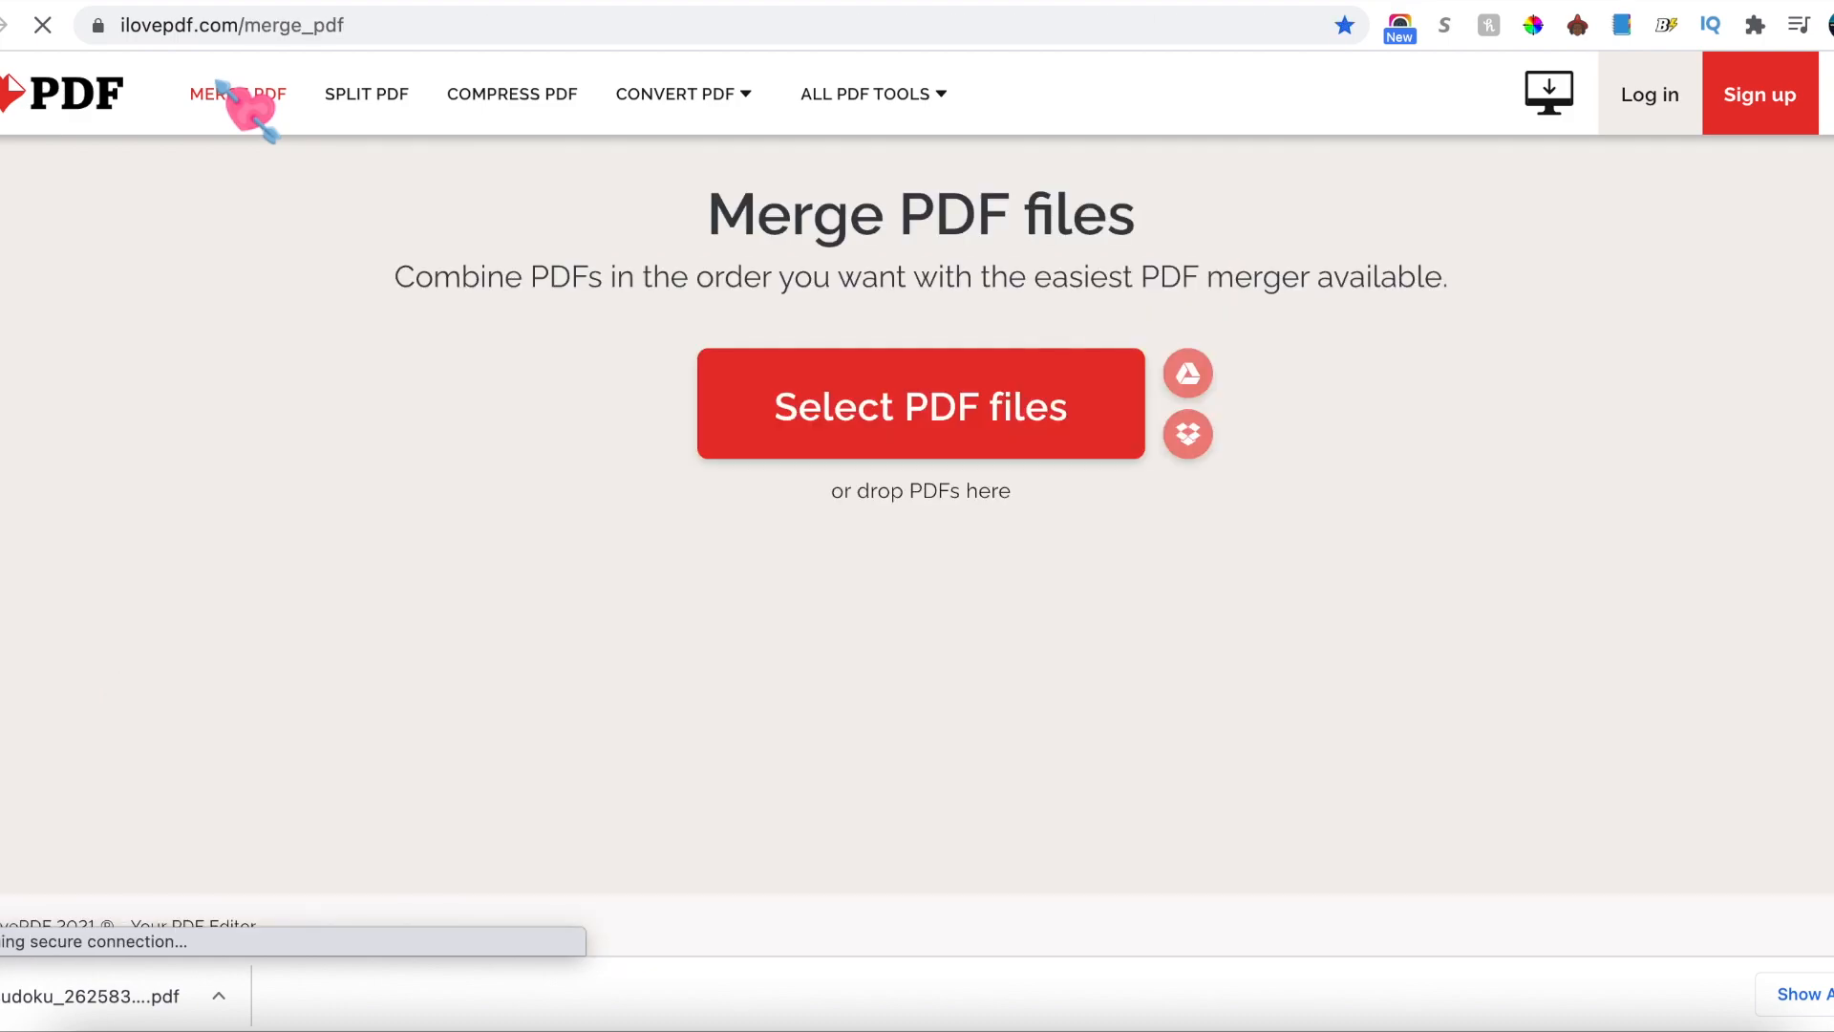
pyautogui.click(919, 411)
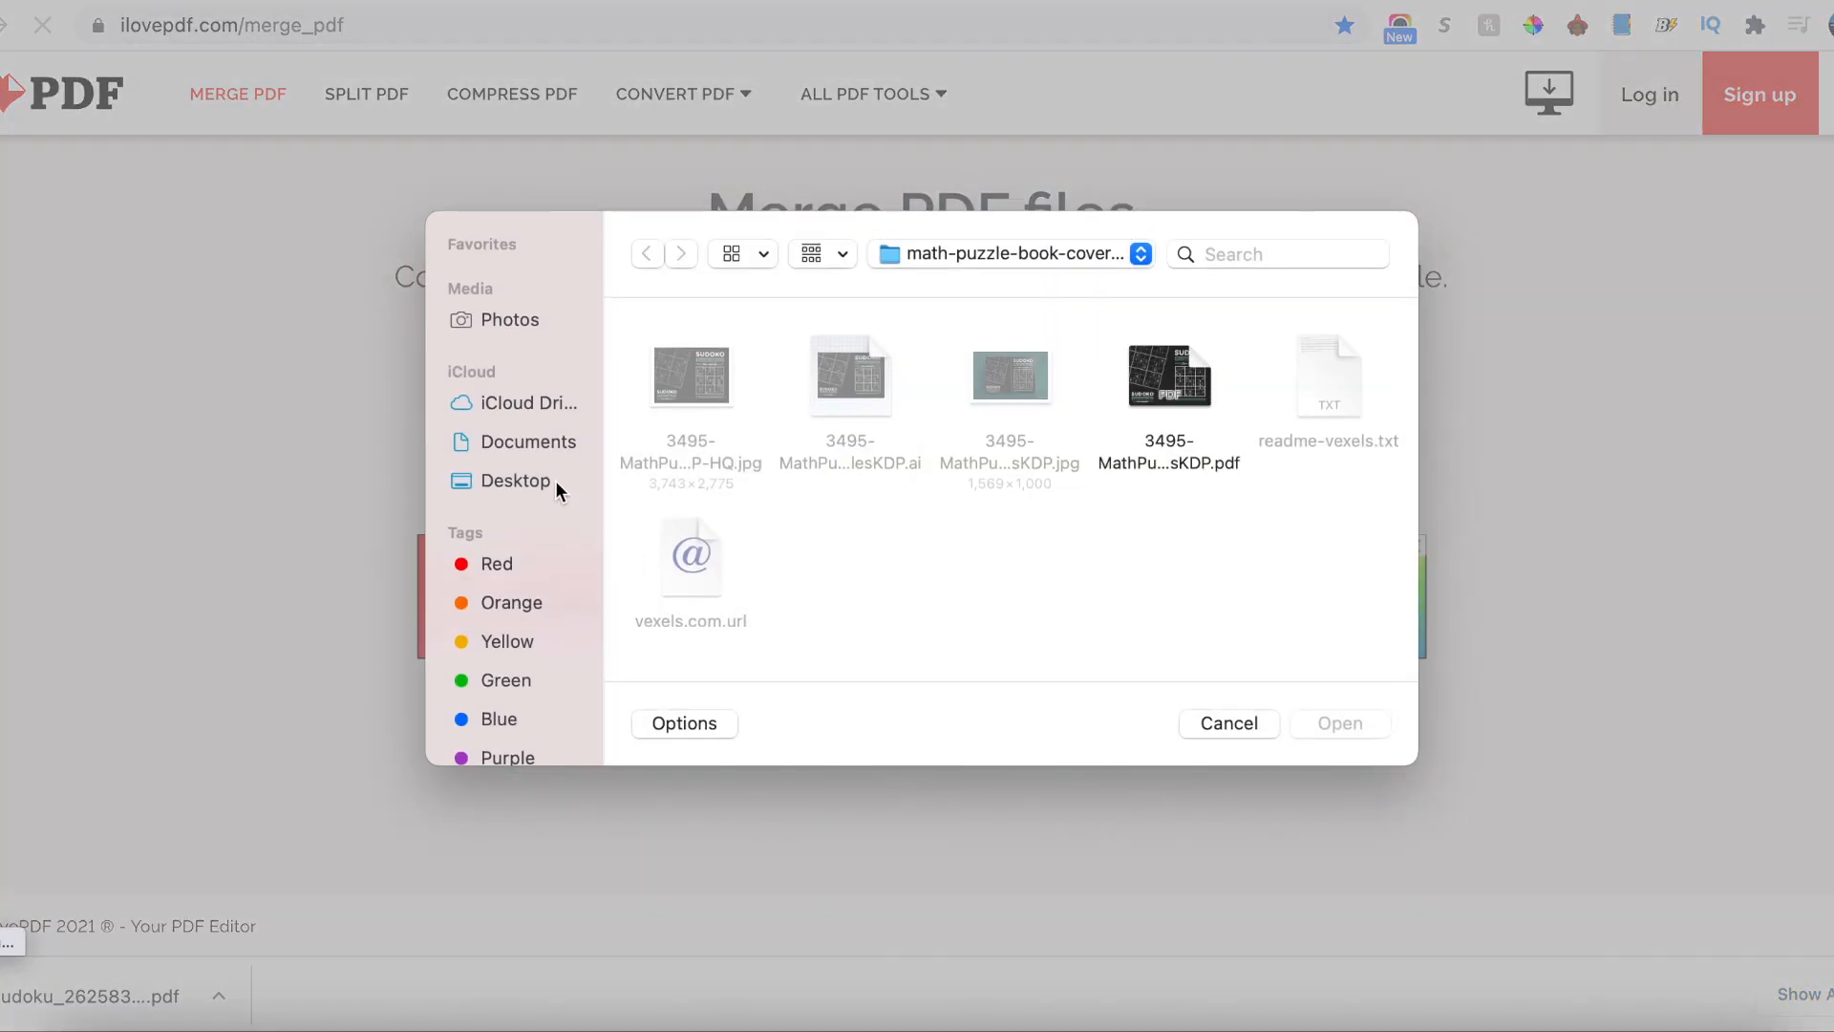
pyautogui.click(554, 480)
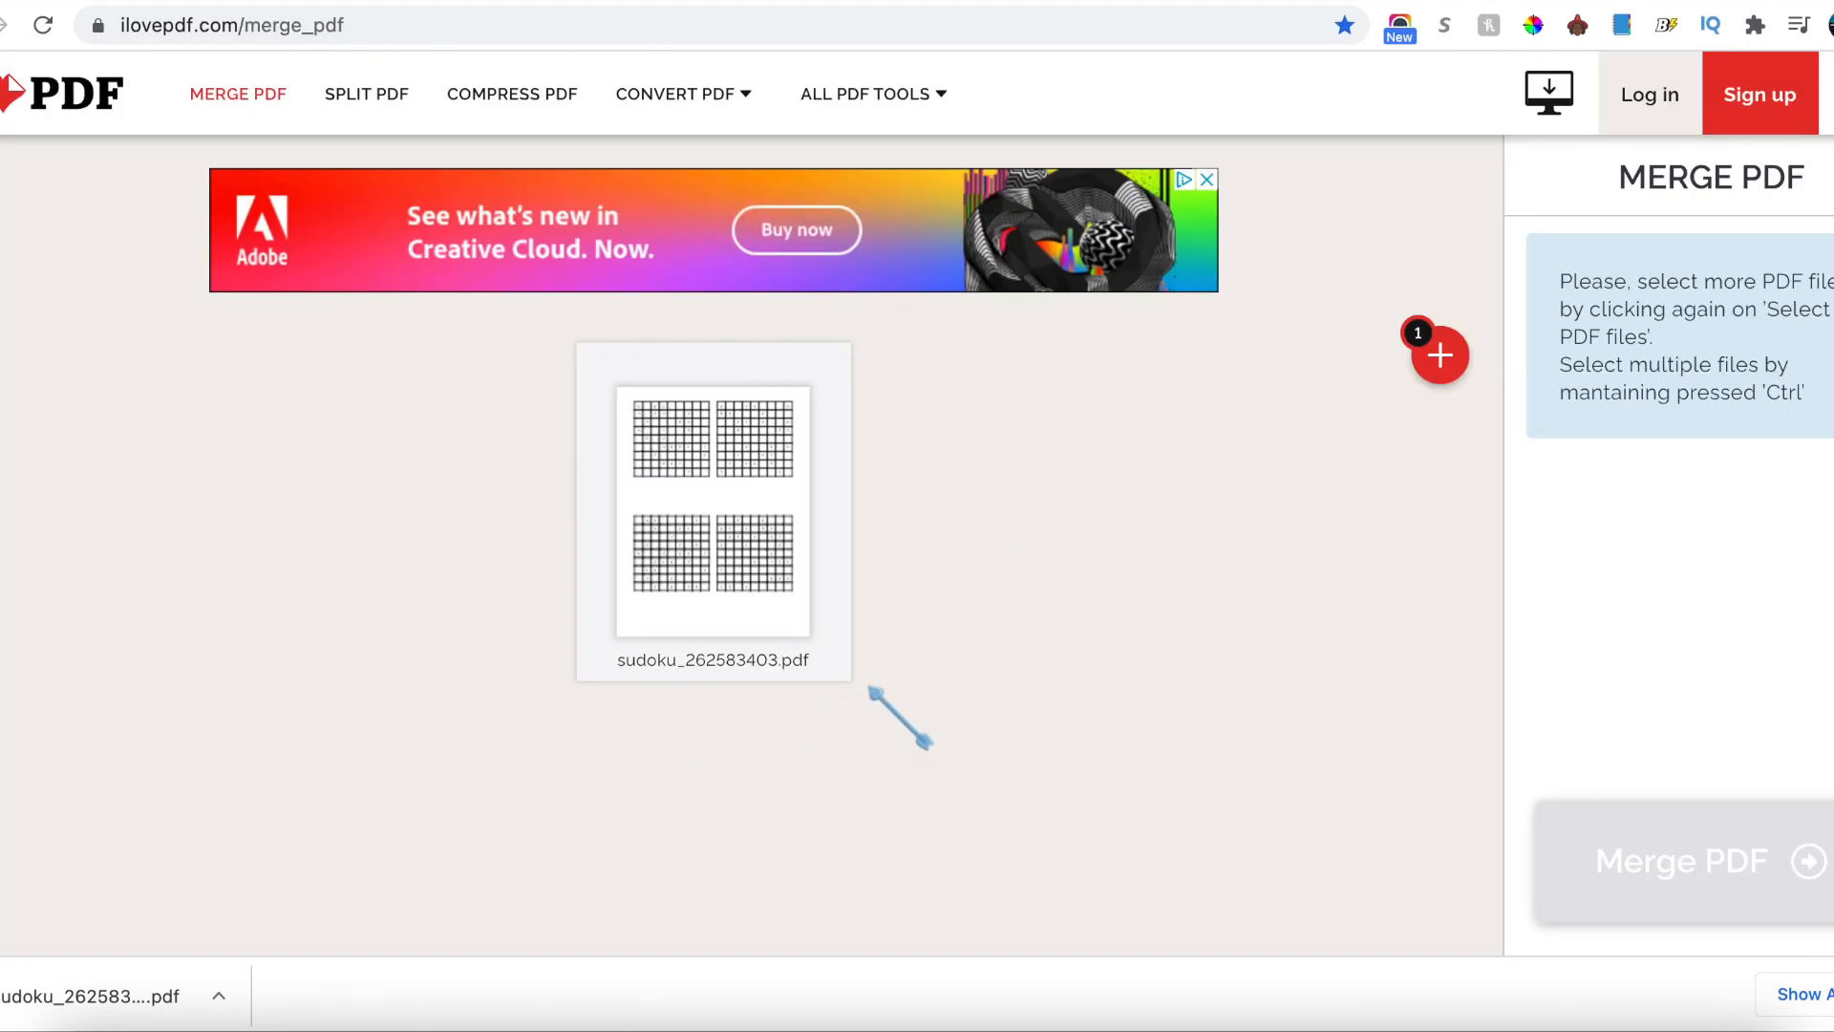
pyautogui.moveTo(1452, 373)
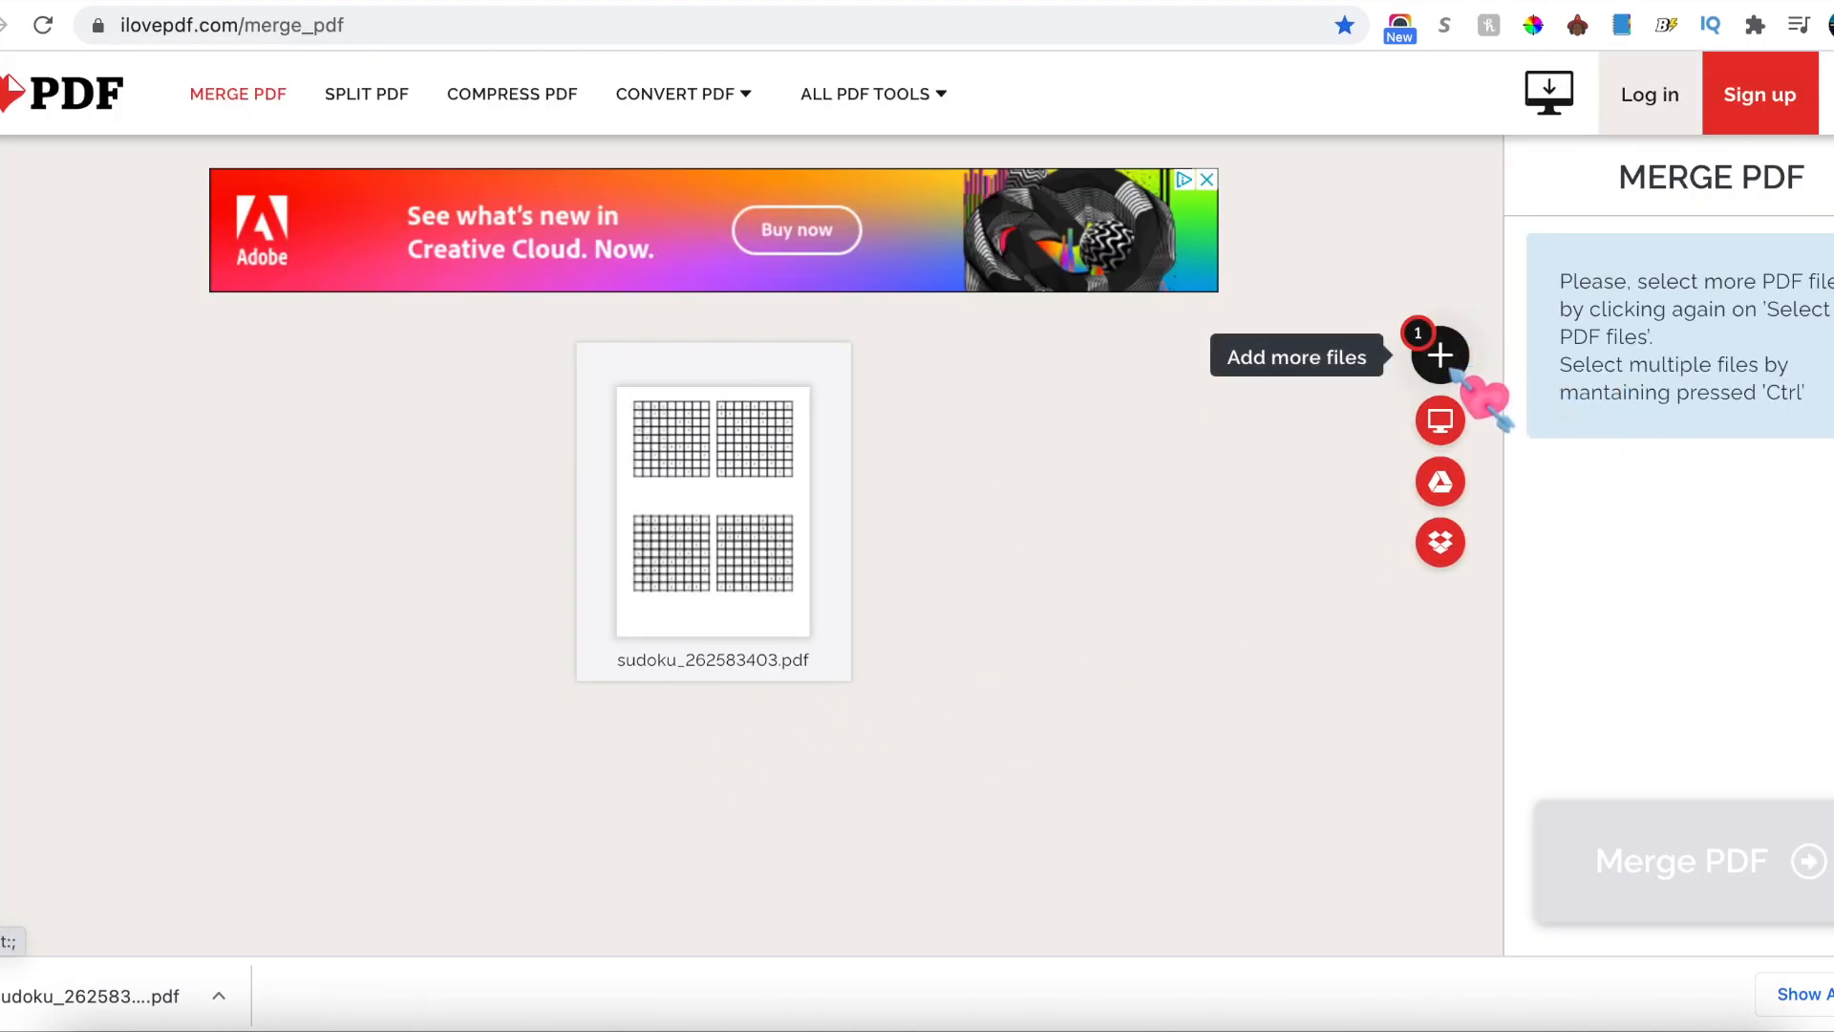
pyautogui.click(1441, 355)
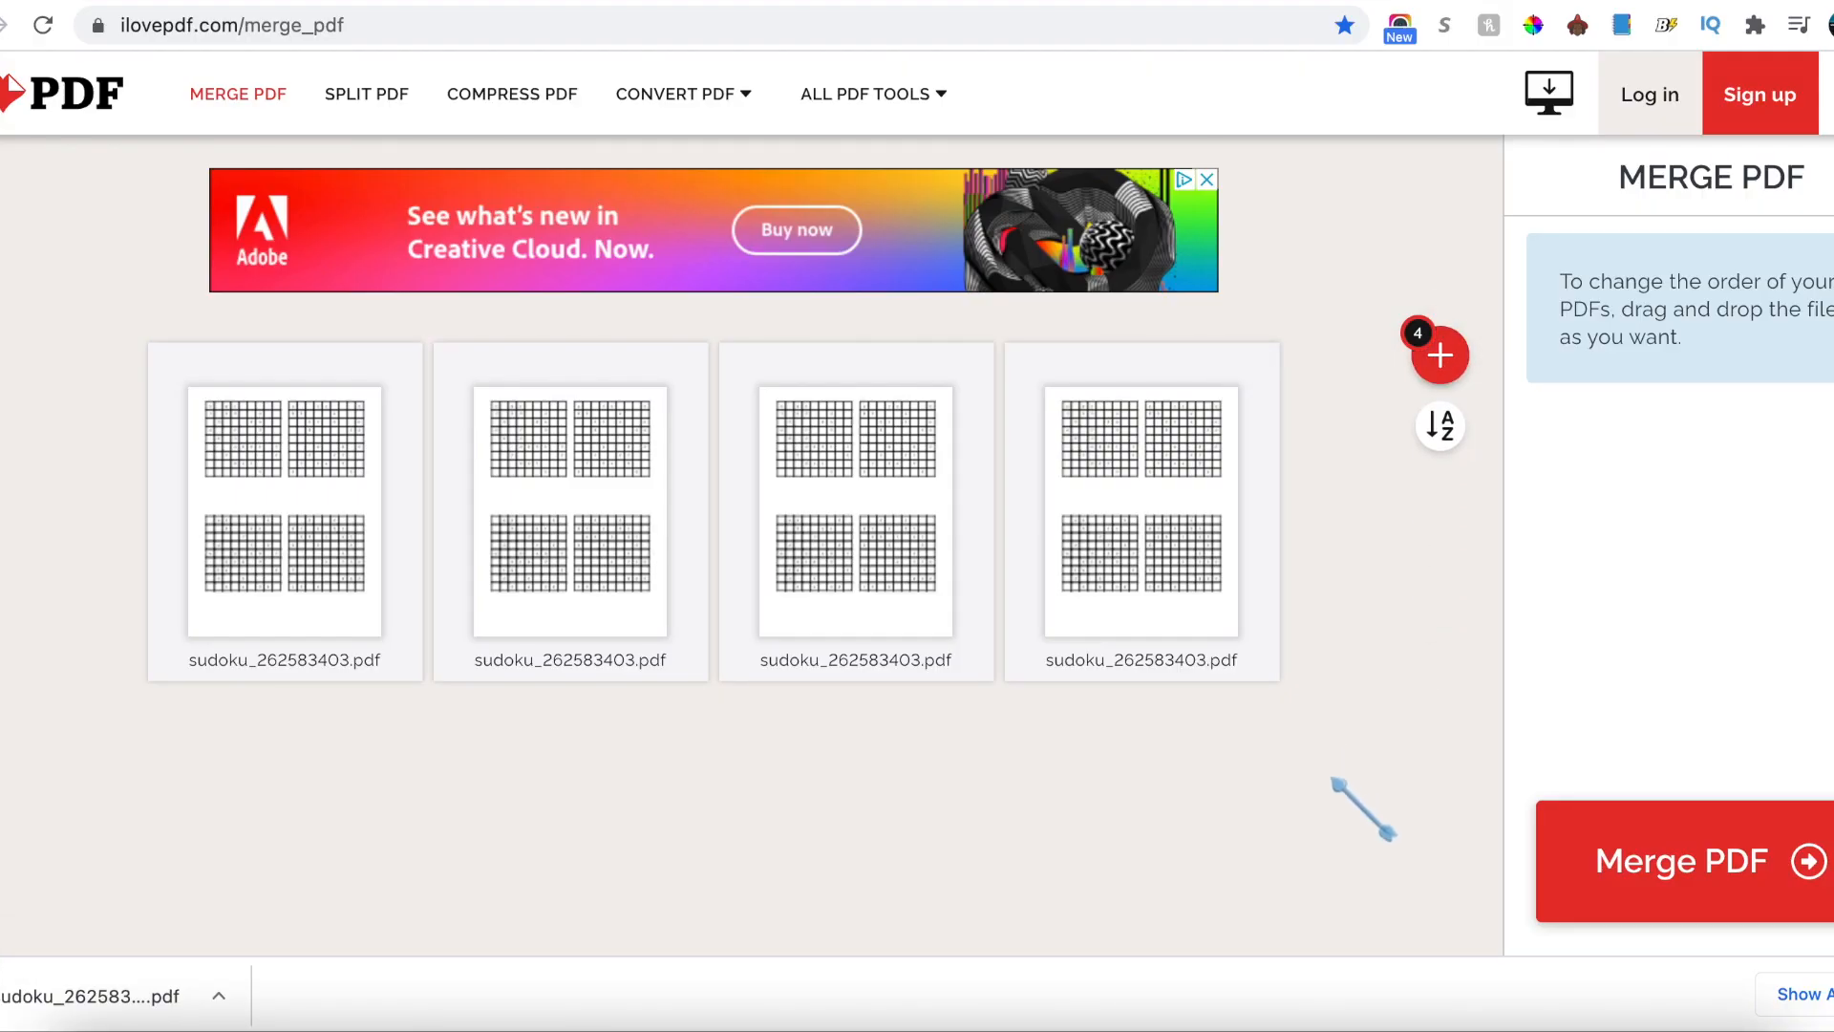
# Step: Merge the four sudoku PDFs and download the merged file
pyautogui.click(1643, 860)
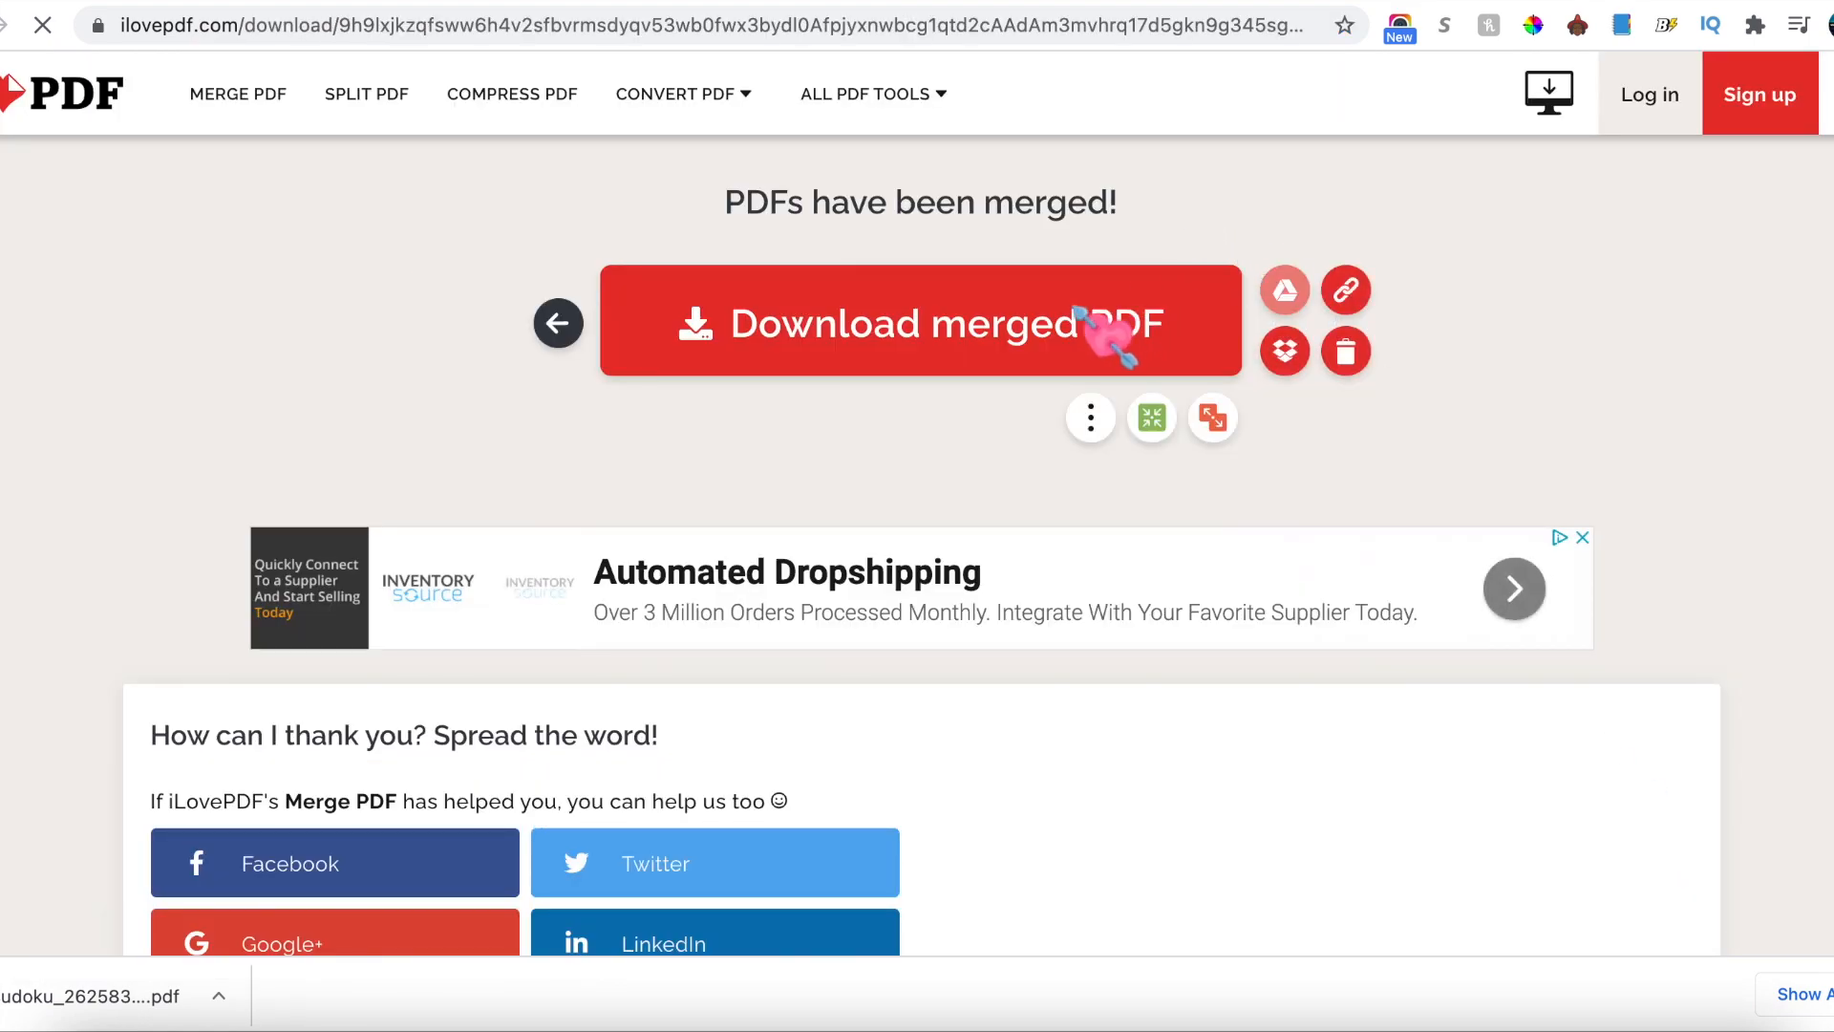
pyautogui.click(1043, 331)
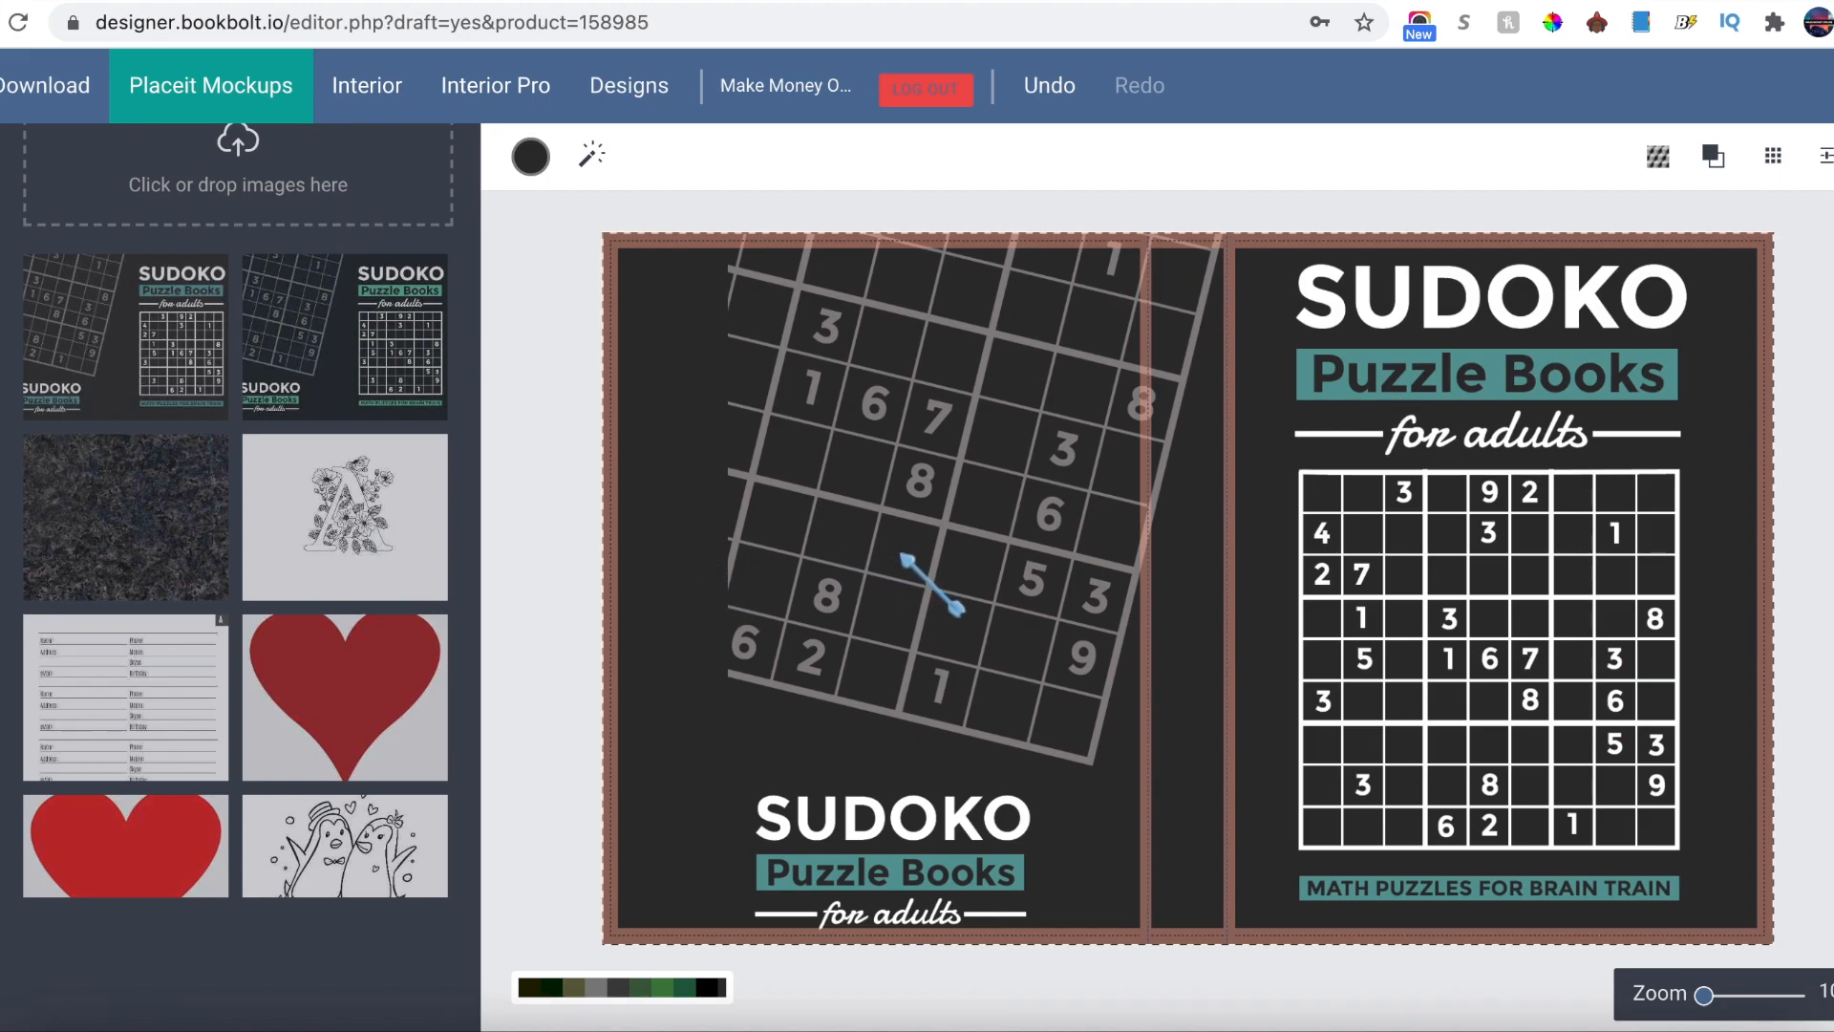
# Step: Fine-tune the Sudoko image's placement on the cover in Book Bolt Designer and download the finished cover
pyautogui.click(1553, 28)
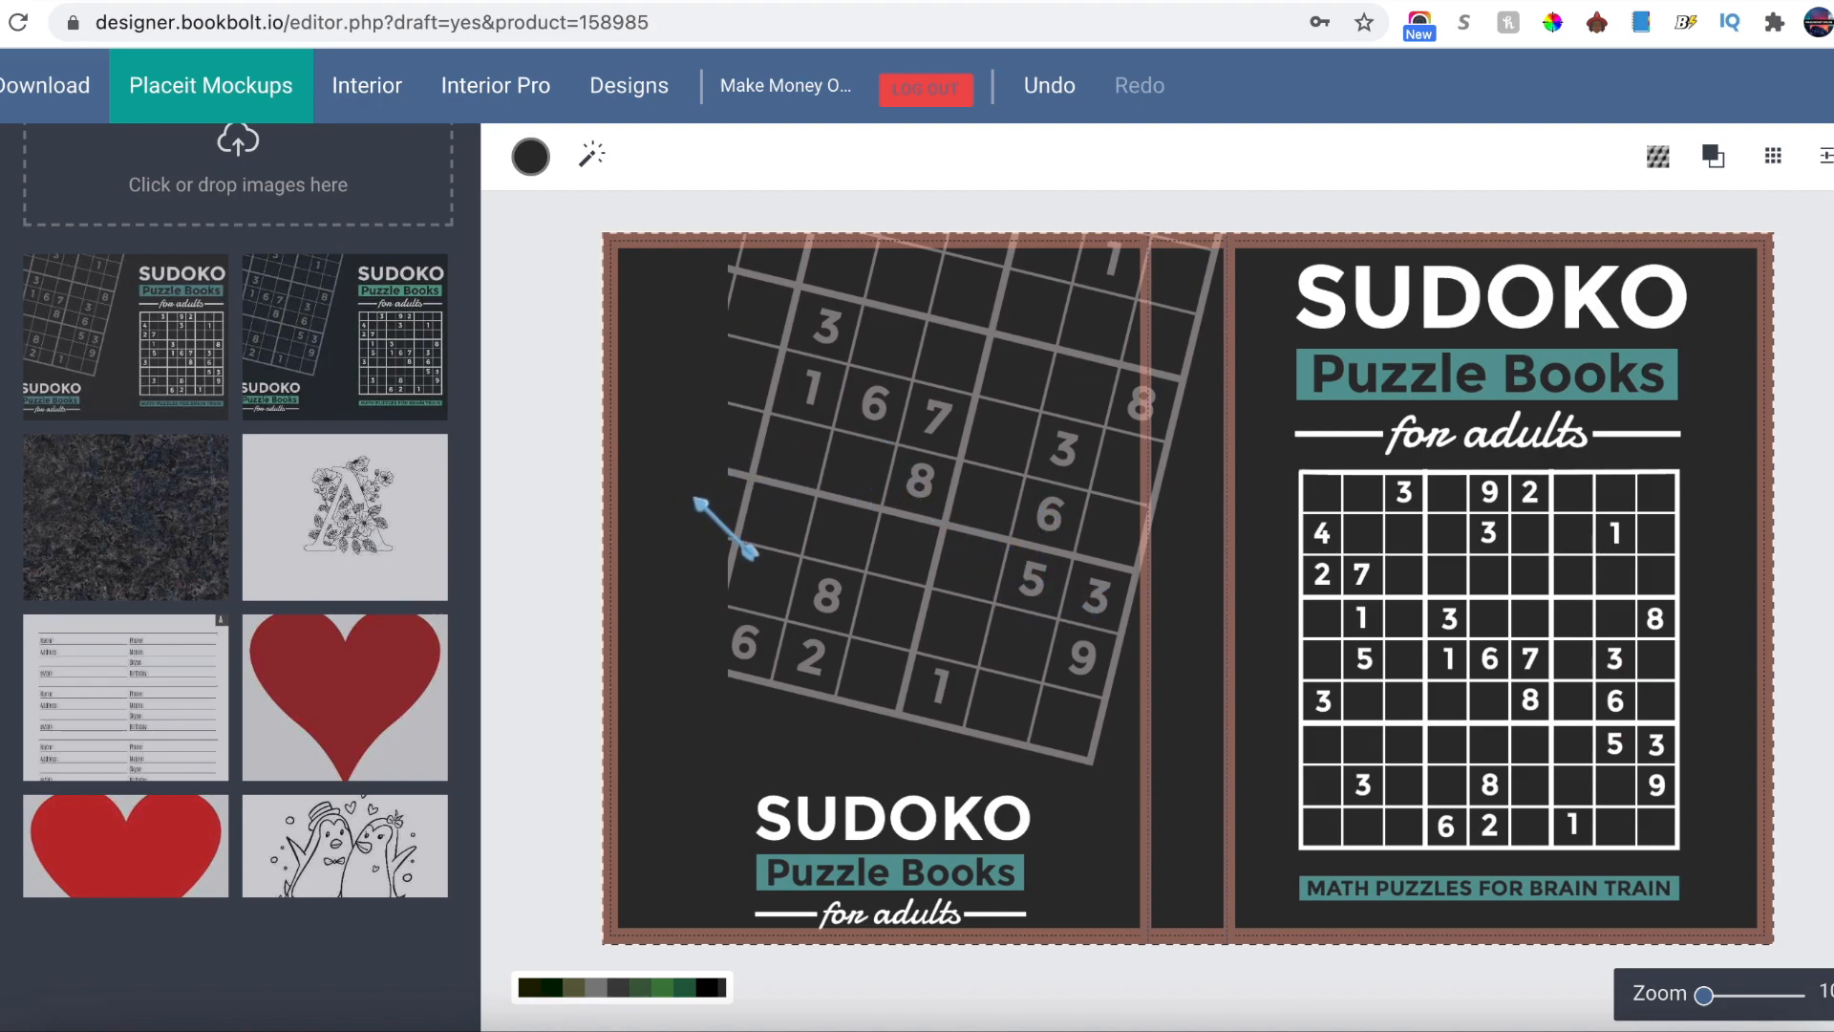
pyautogui.moveTo(1691, 881); pyautogui.dragTo(1651, 866)
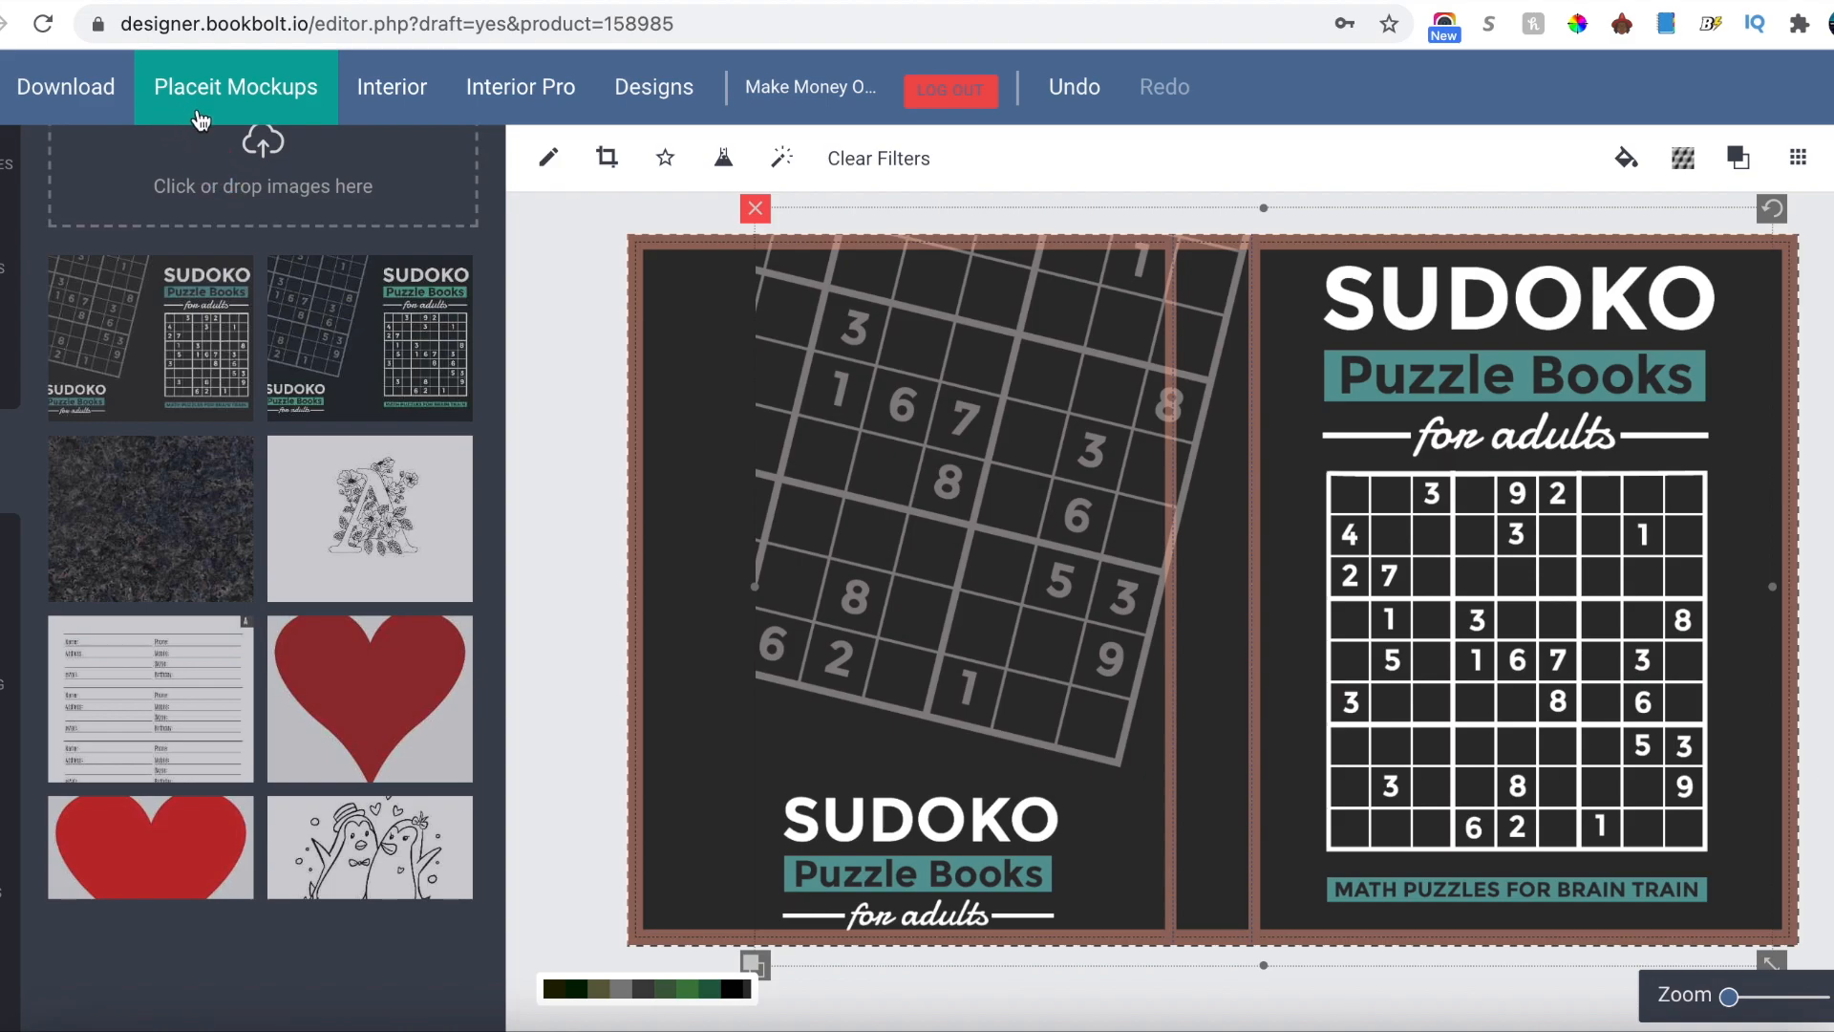
pyautogui.click(110, 91)
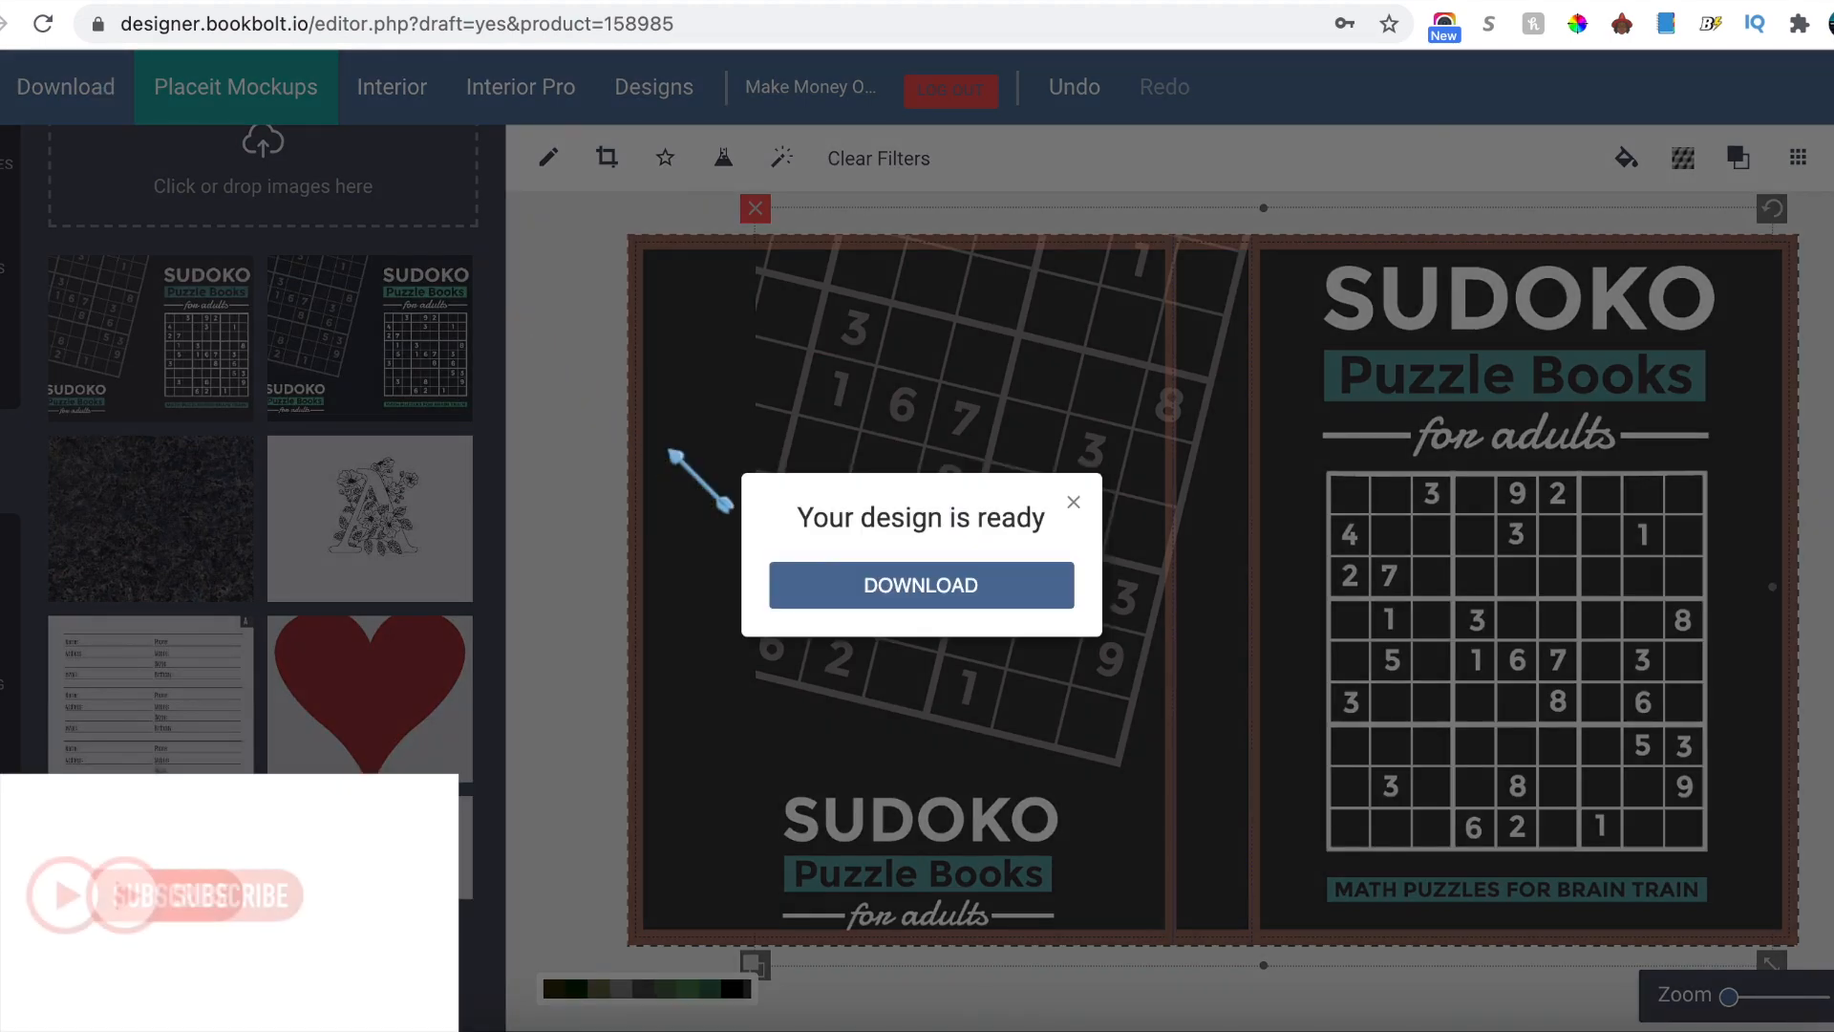
pyautogui.click(833, 595)
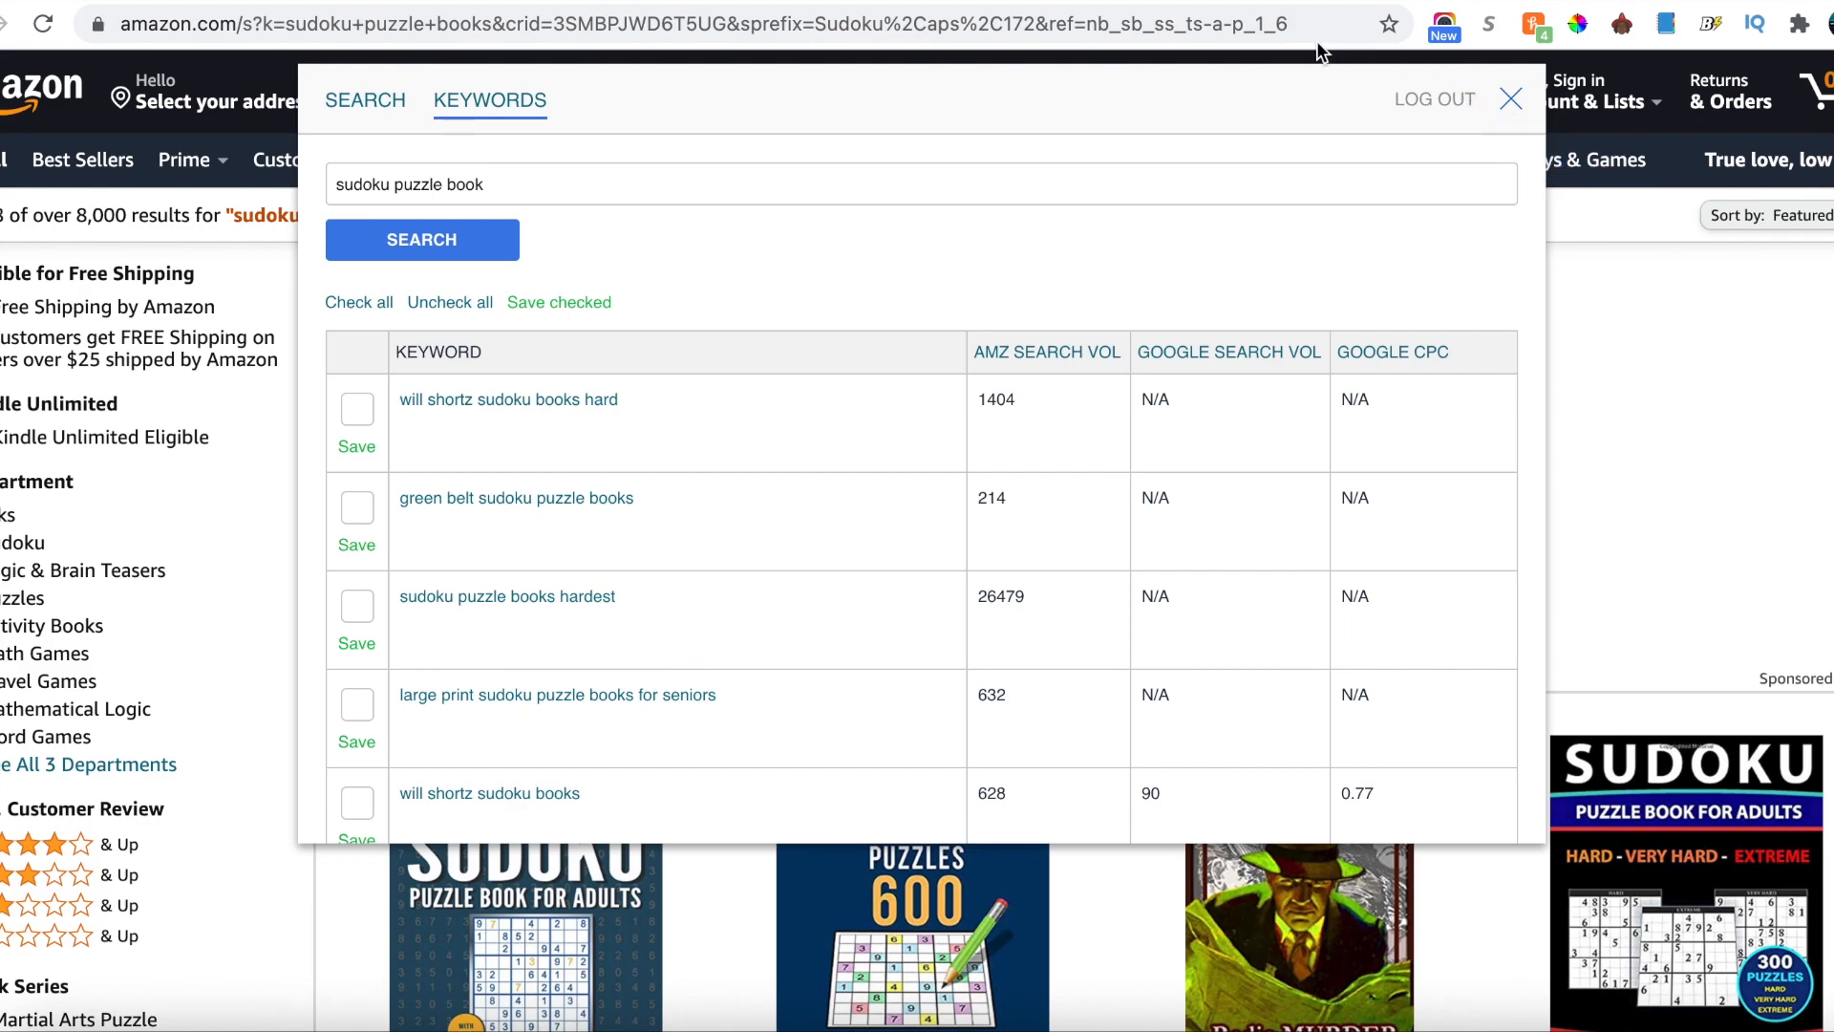
# Step: Return from the Amazon keyword results to the Book Bolt Designer cover and dismiss its download dialog
pyautogui.click(1271, 2)
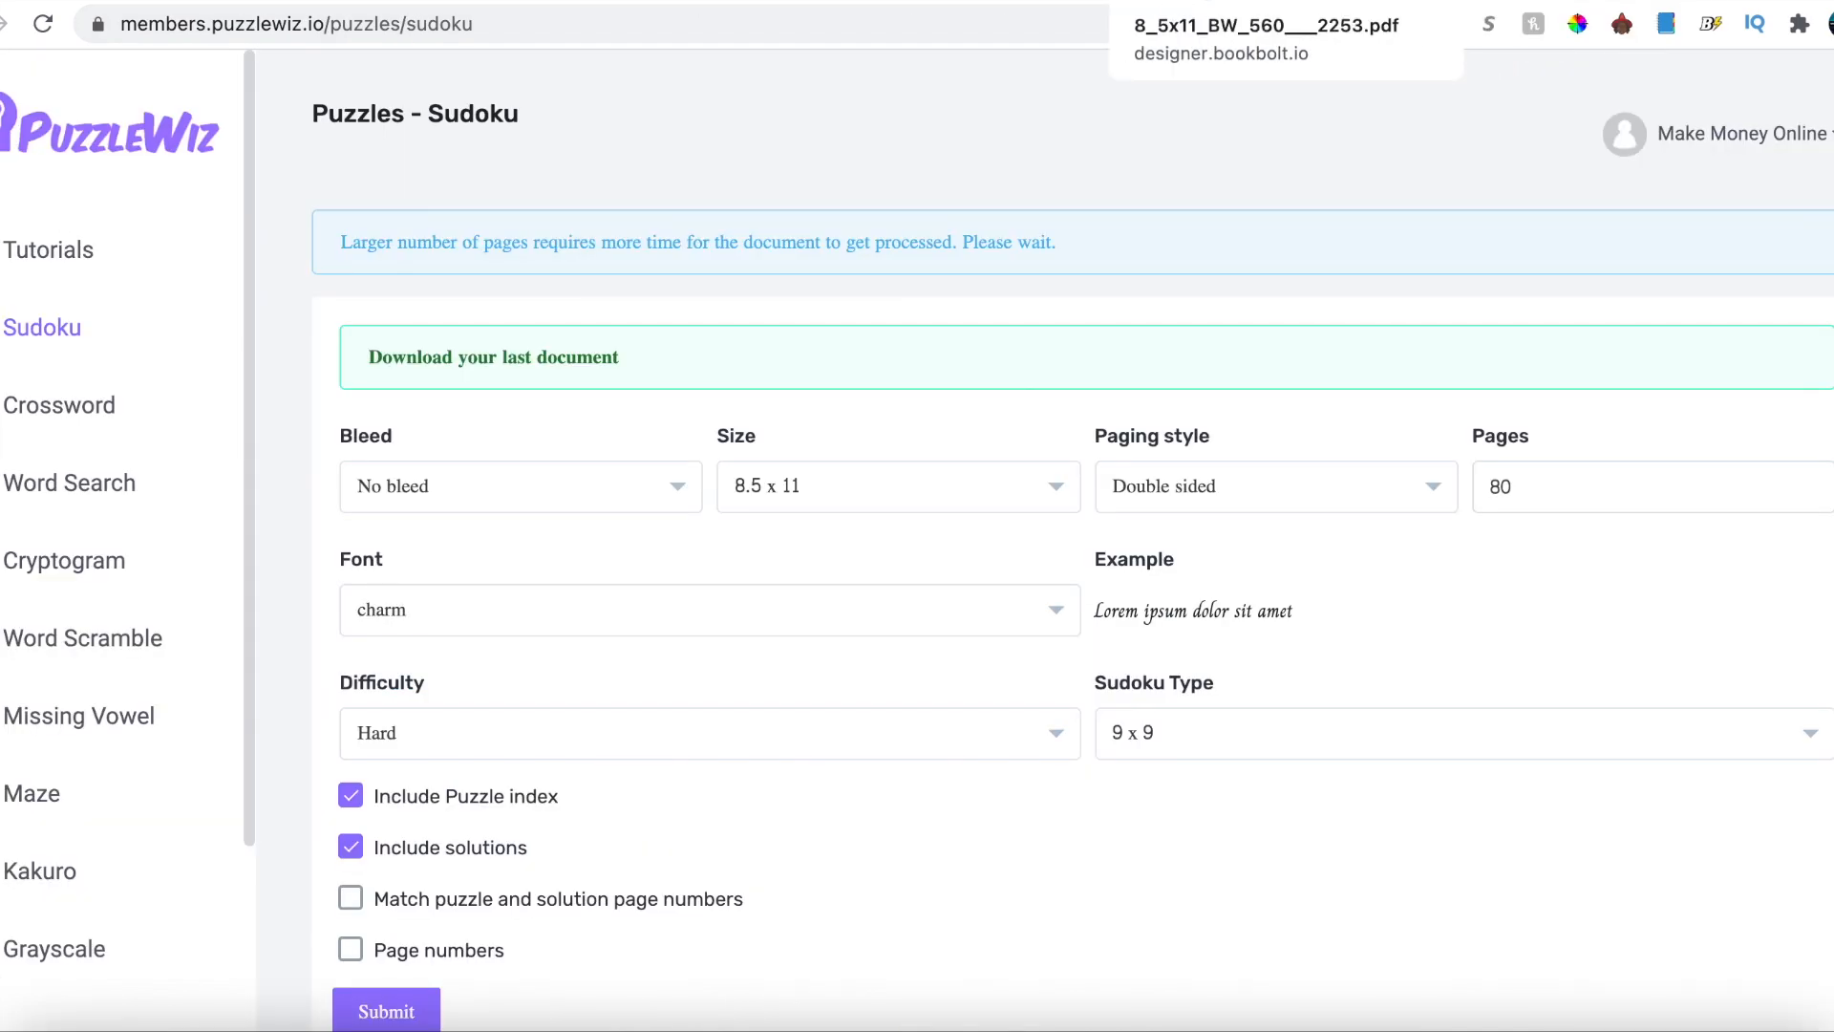
pyautogui.click(1190, 12)
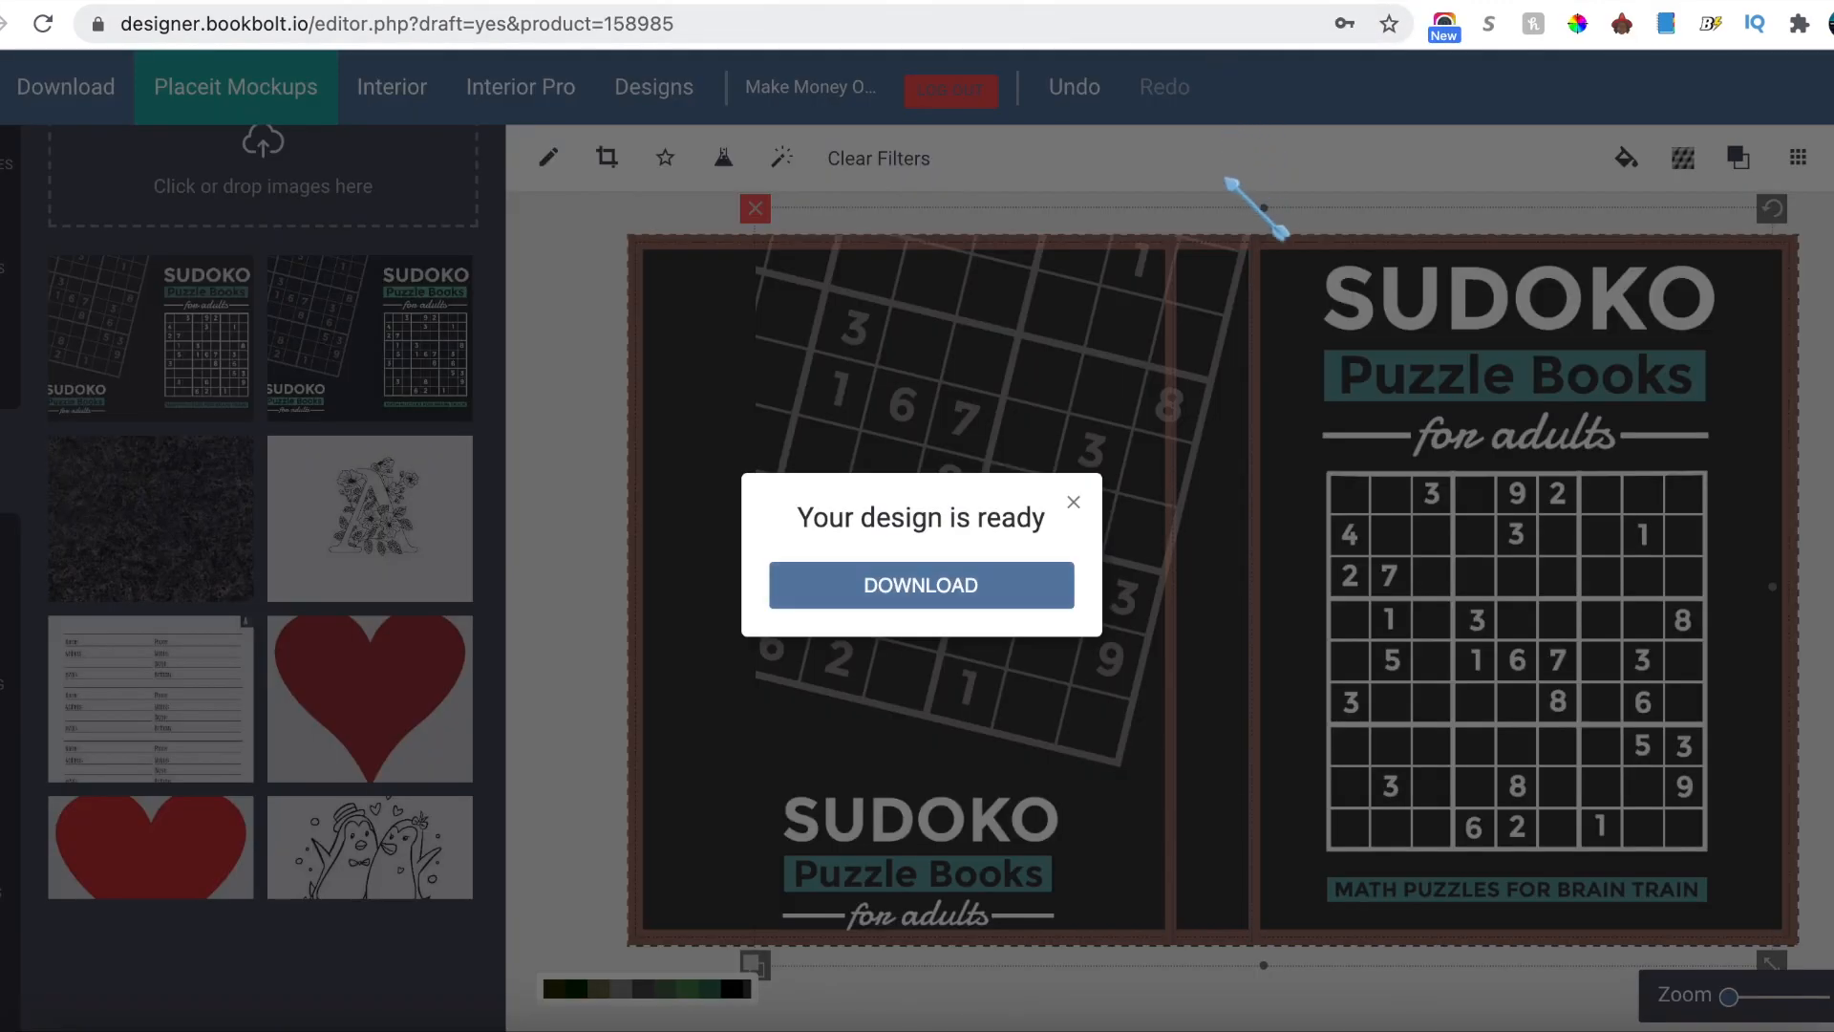
pyautogui.click(1074, 501)
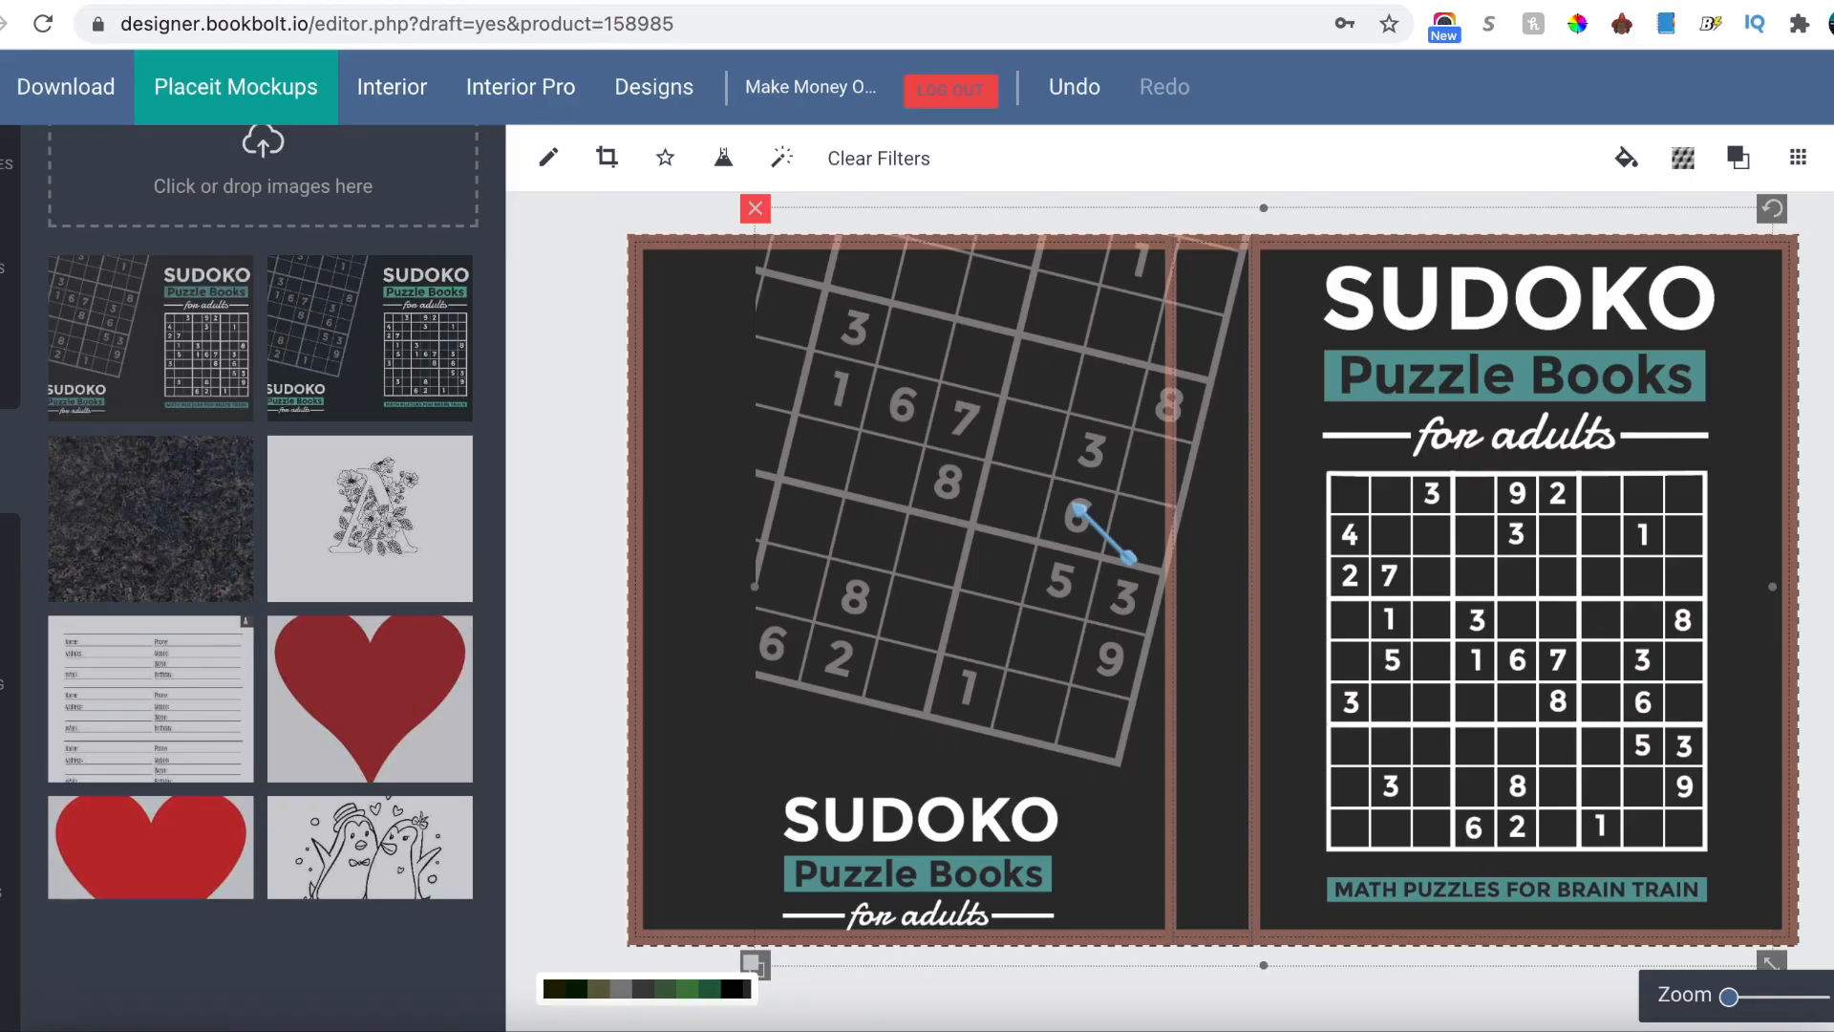